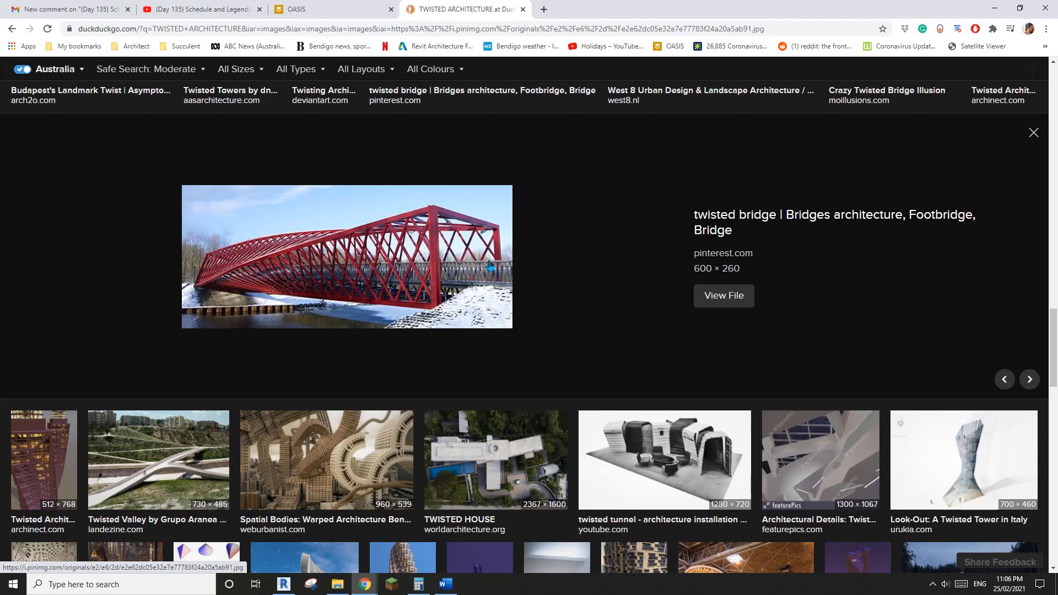
Switch to Revit and close the open Family5, Family4 and Family3 documents without saving them.
click(284, 584)
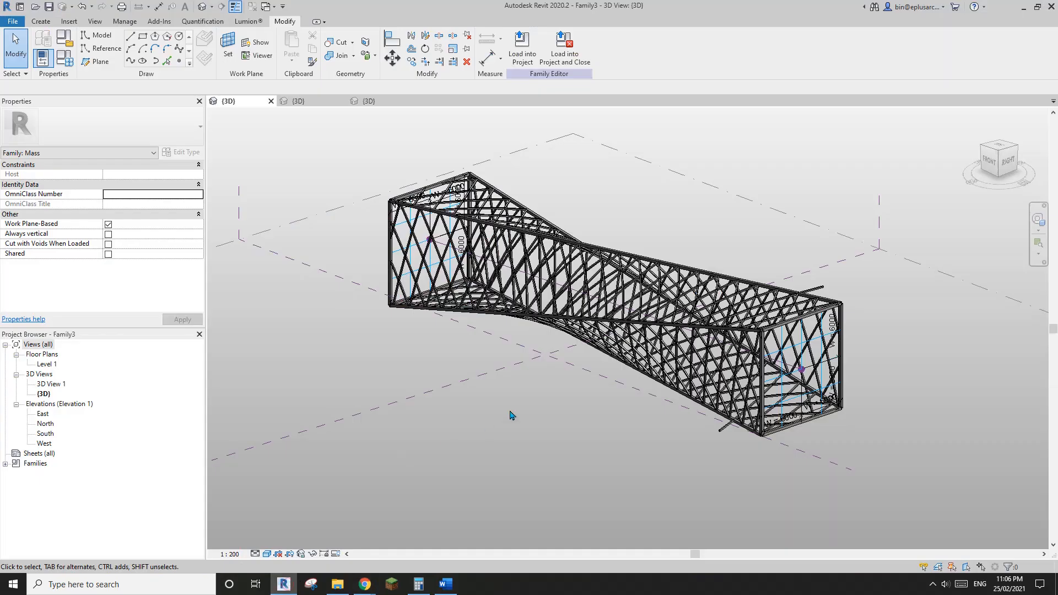
shift+middle_drag(510, 414, 478, 292)
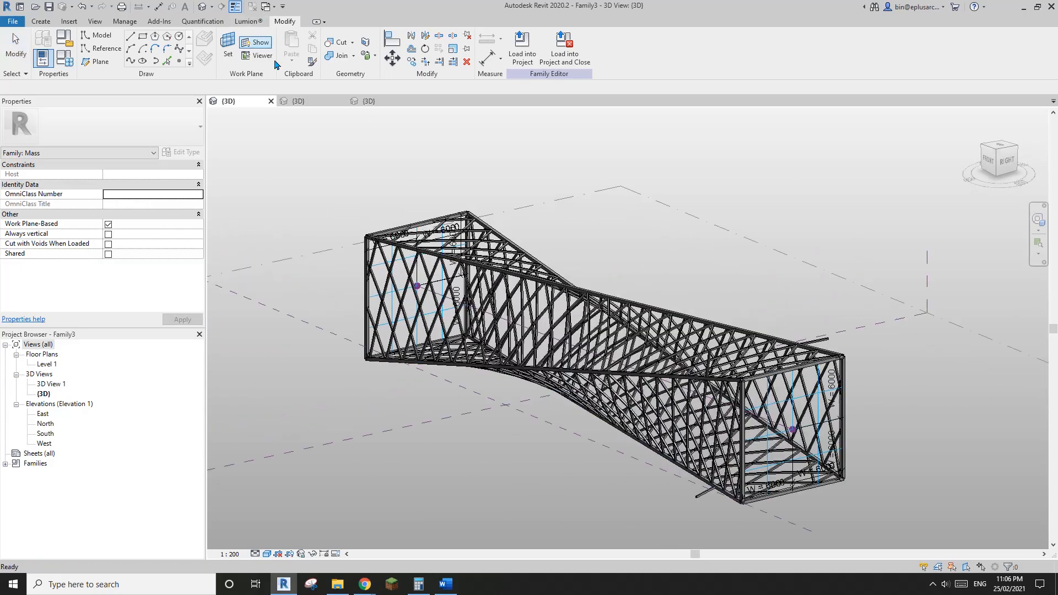
click(412, 102)
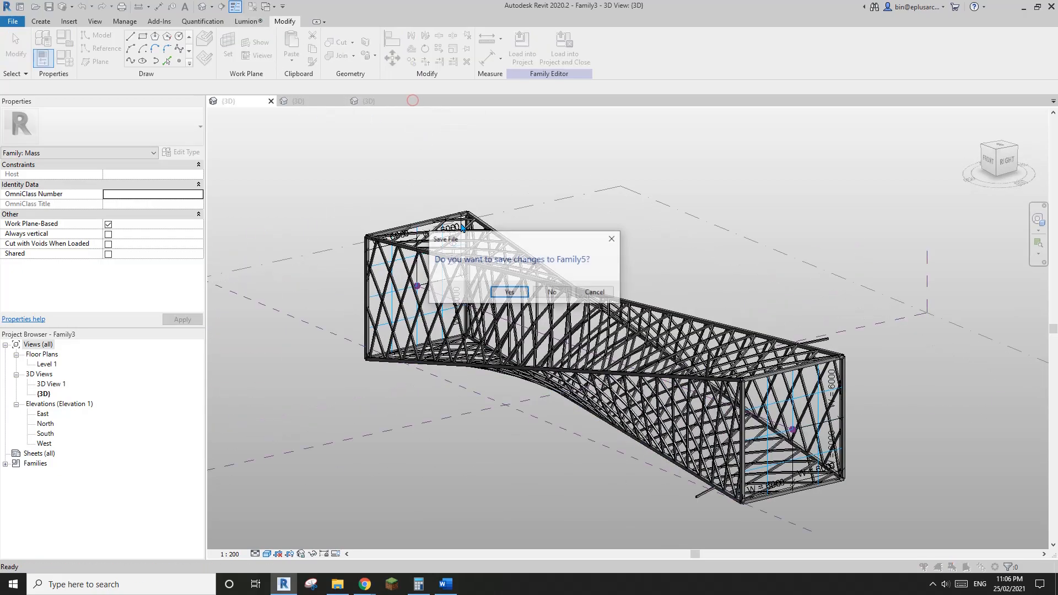
click(547, 290)
click(341, 101)
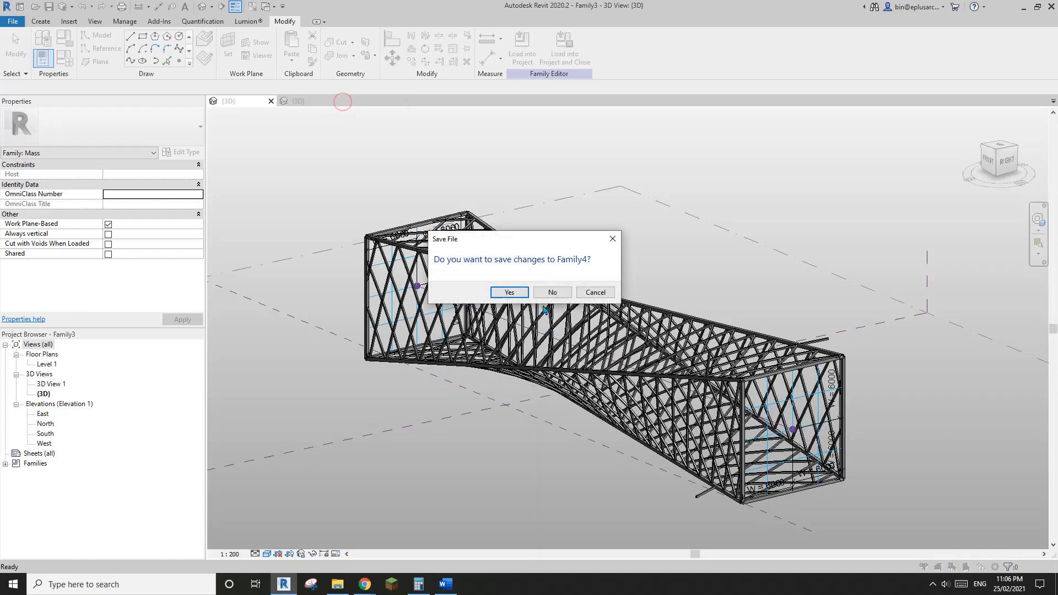
click(549, 290)
click(272, 101)
click(551, 291)
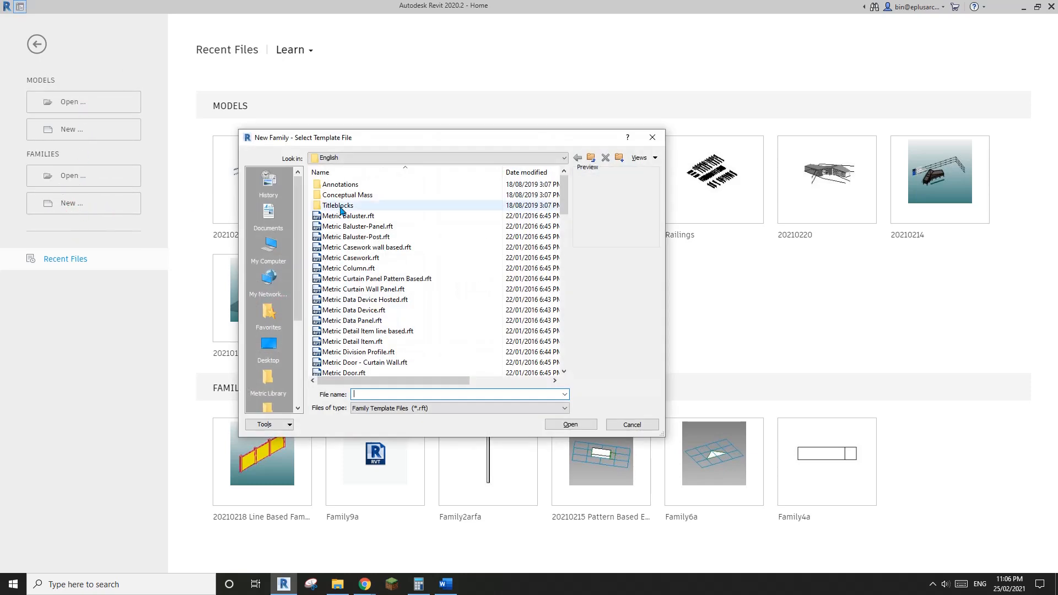
Create a new mass family from the template in the Conceptual Mass folder.
click(342, 199)
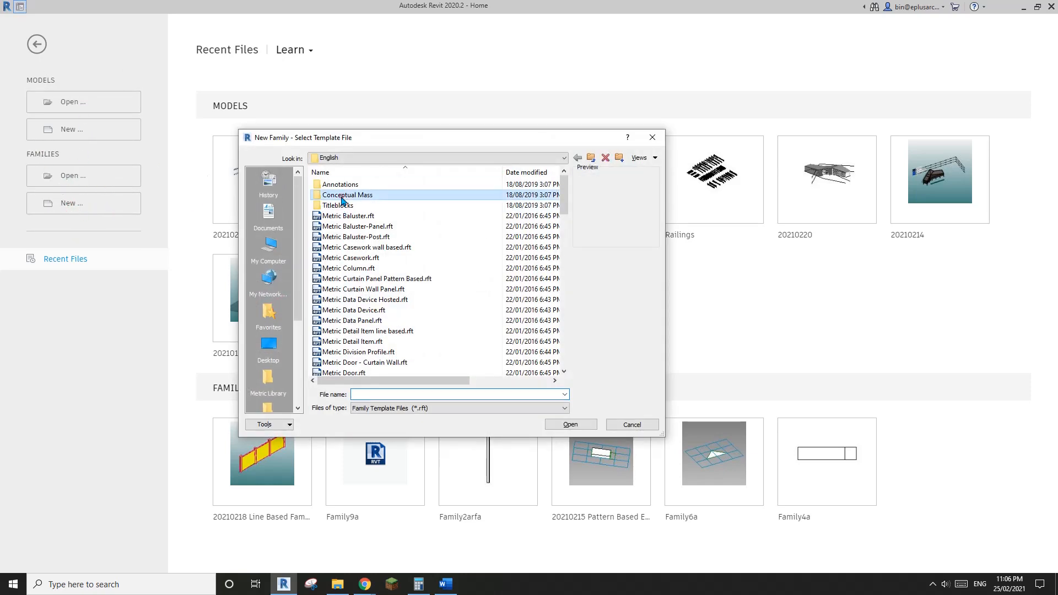
double_click(357, 197)
double_click(346, 185)
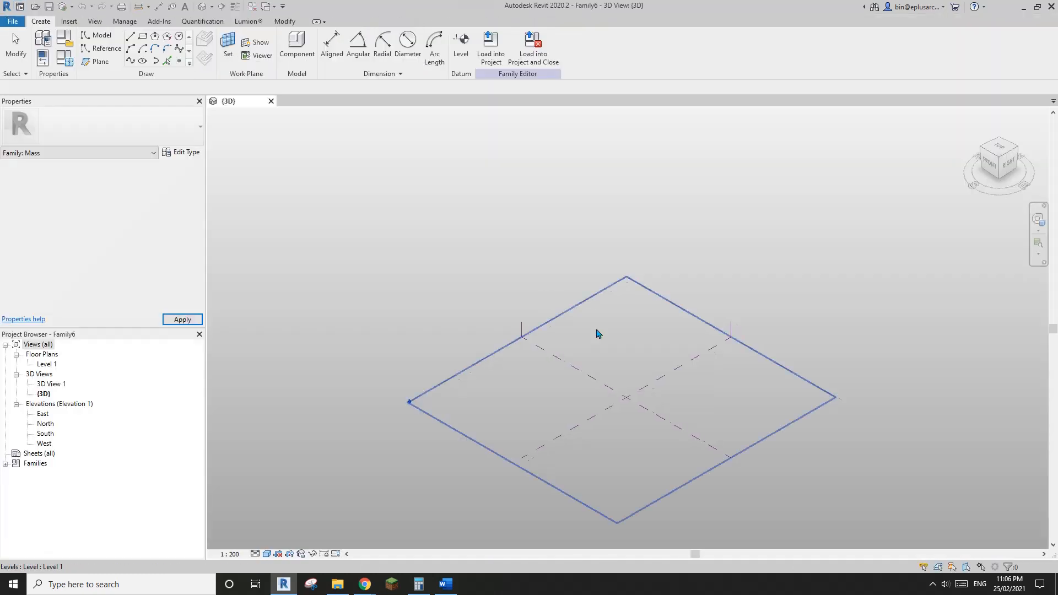
Place two reference points on Level 1, on opposite sides of the front/back centre plane.
shift+middle_drag(587, 391, 614, 389)
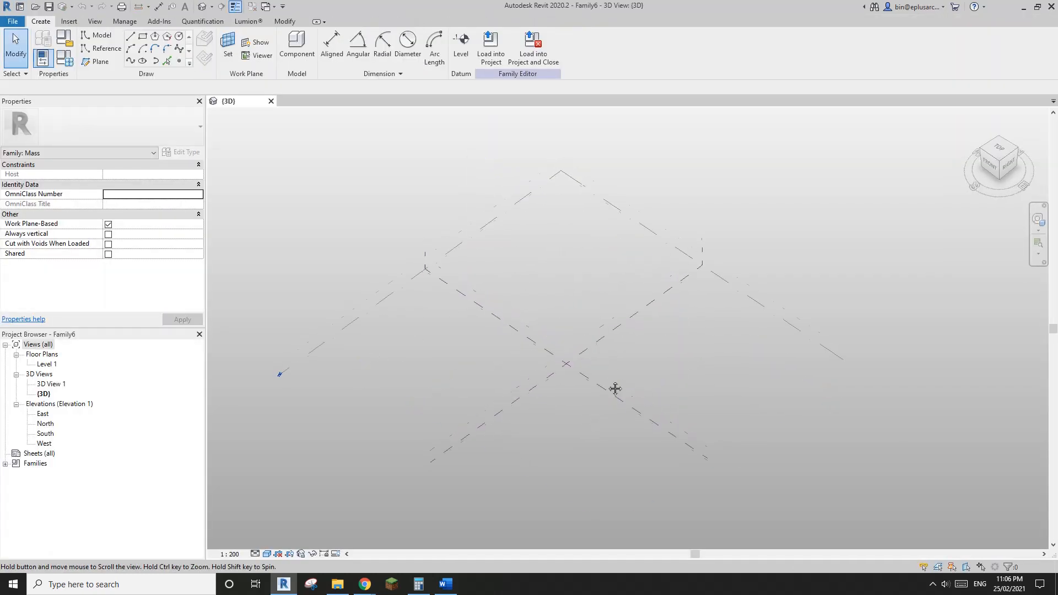
click(179, 62)
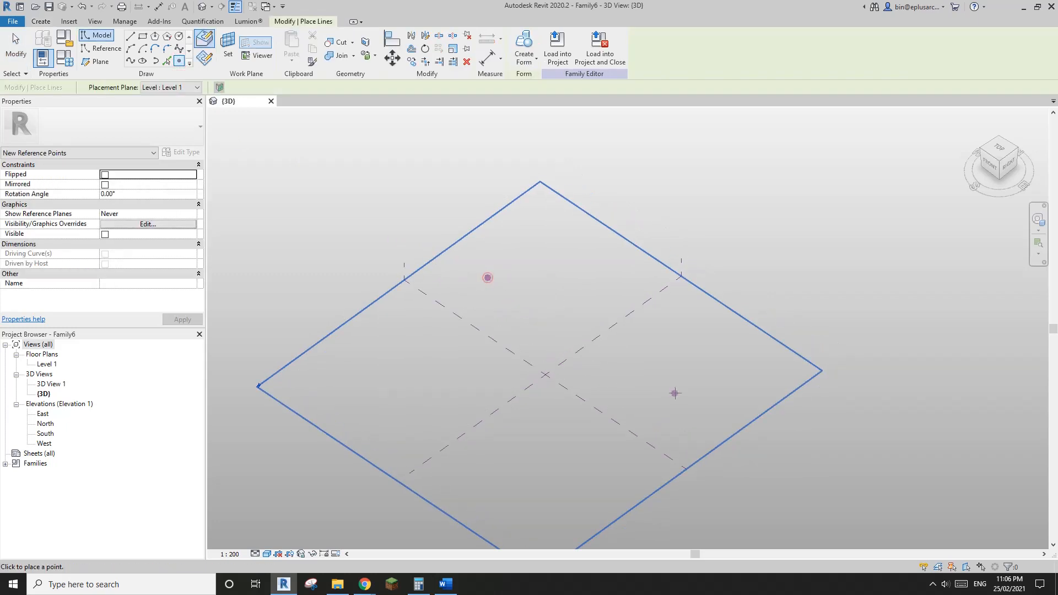
key(Escape)
key(Escape)
Connect the two points with a spline about 63062 mm long and turn it into a reference line.
drag(421, 189, 737, 414)
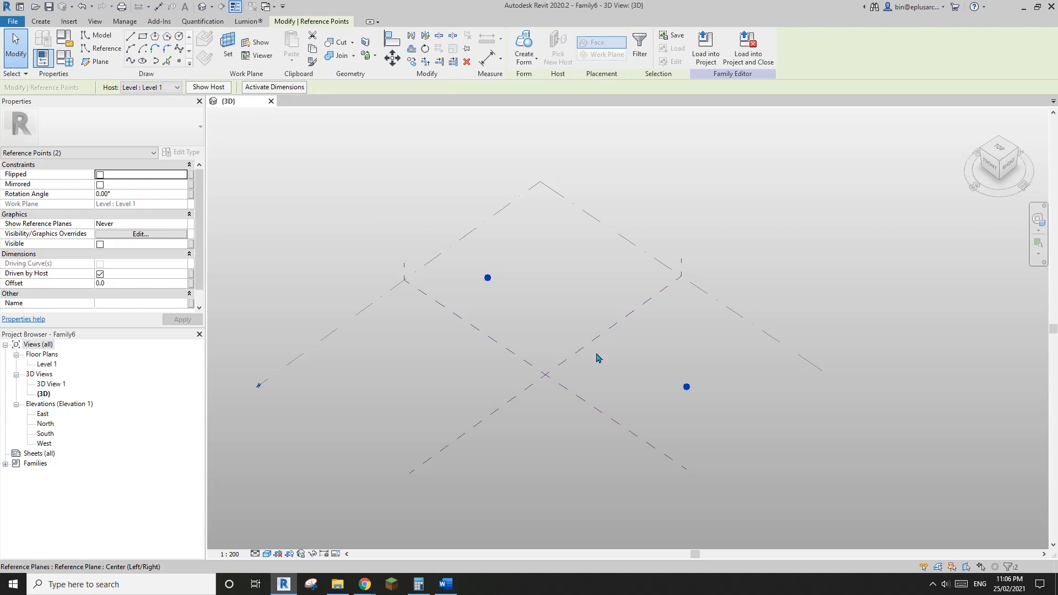
click(143, 62)
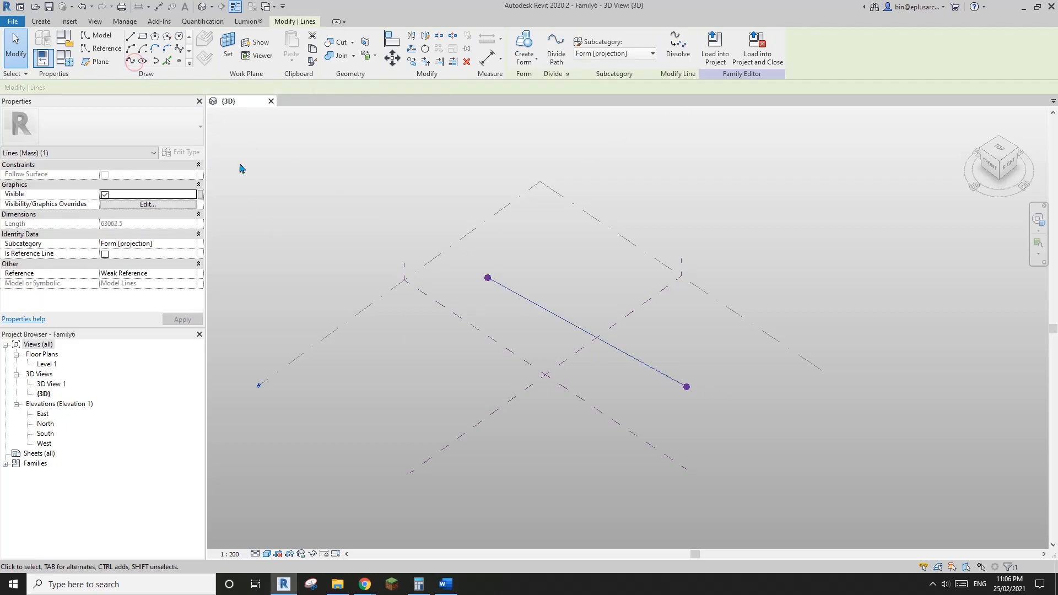
click(104, 255)
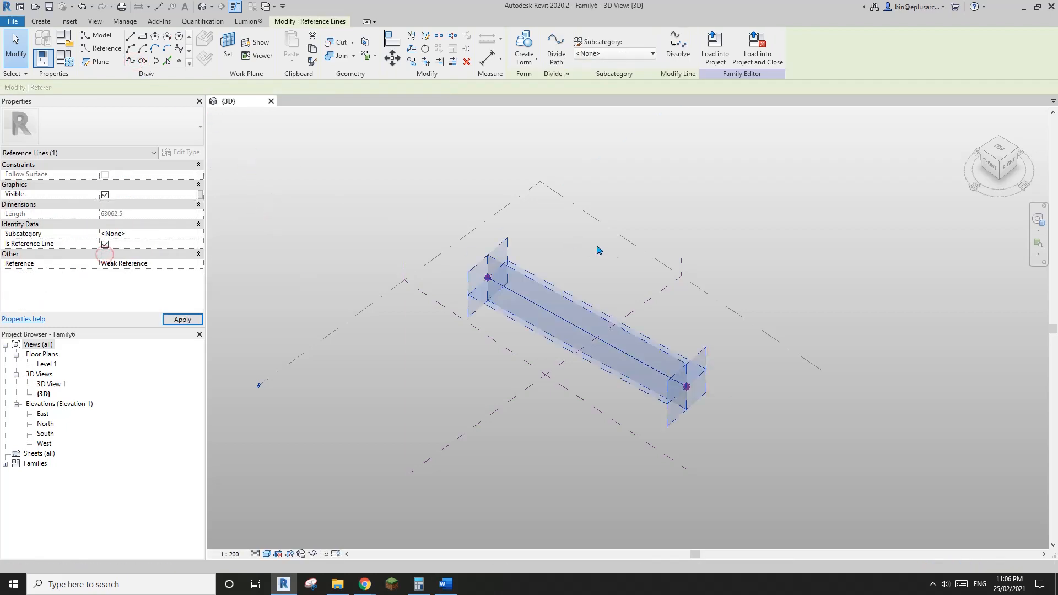
shift+middle_drag(463, 292, 450, 325)
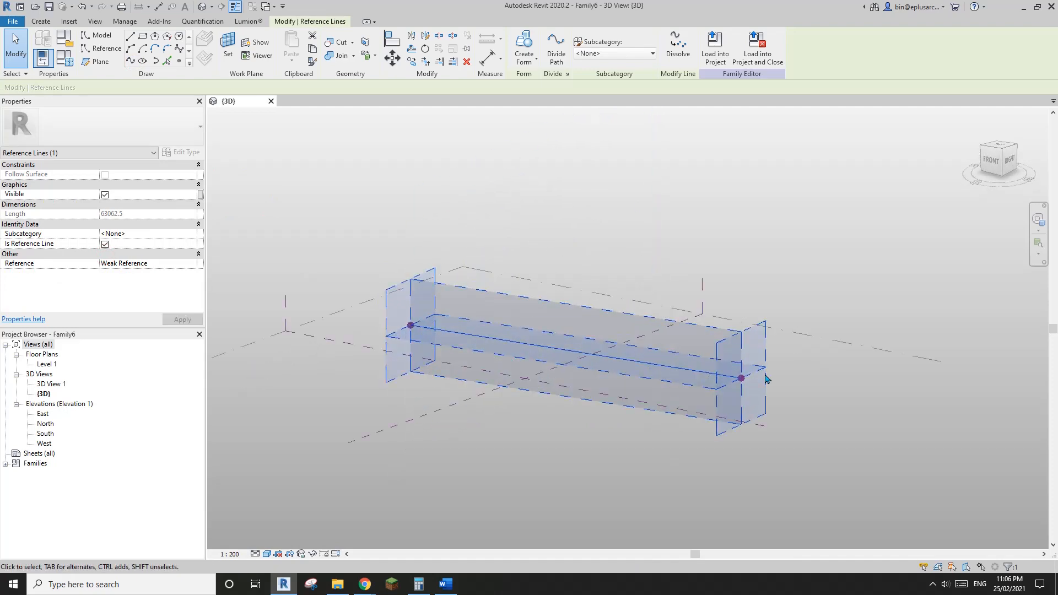
shift+middle_drag(666, 360, 643, 353)
scroll(595, 323, up, 1)
middle_drag(491, 308, 480, 302)
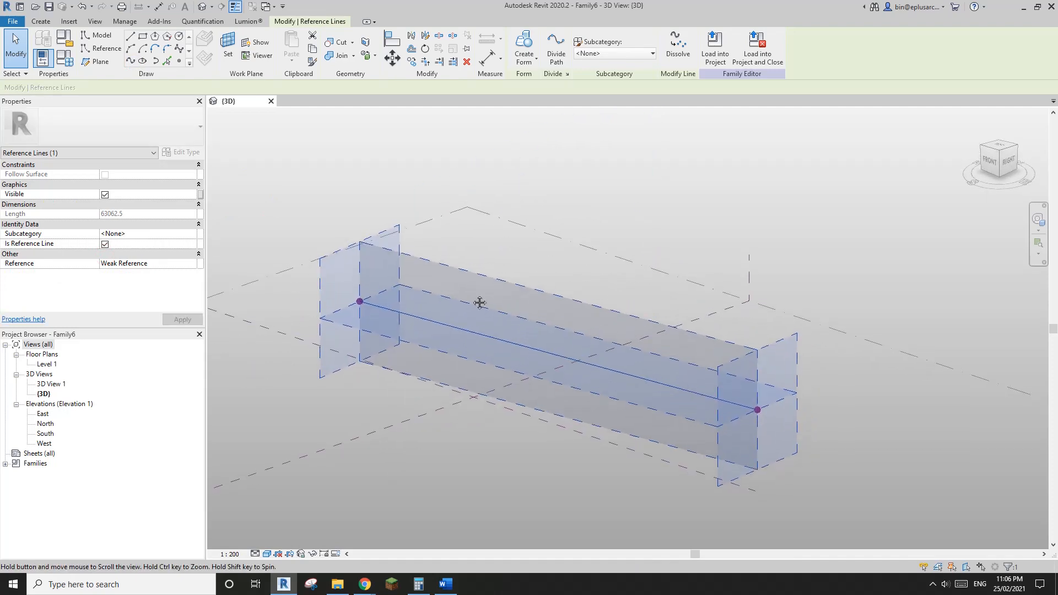
Host a reference point on the reference line, a short distance from its far end.
click(180, 61)
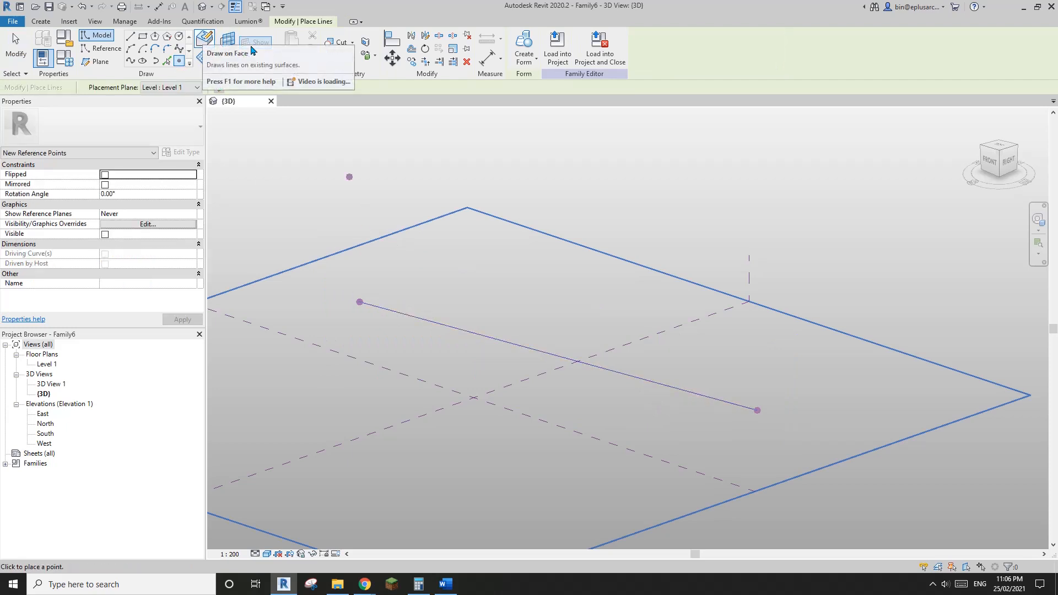
shift+middle_drag(465, 275, 486, 398)
scroll(479, 369, up, 1)
middle_drag(444, 324, 479, 349)
scroll(478, 347, up, 1)
click(99, 50)
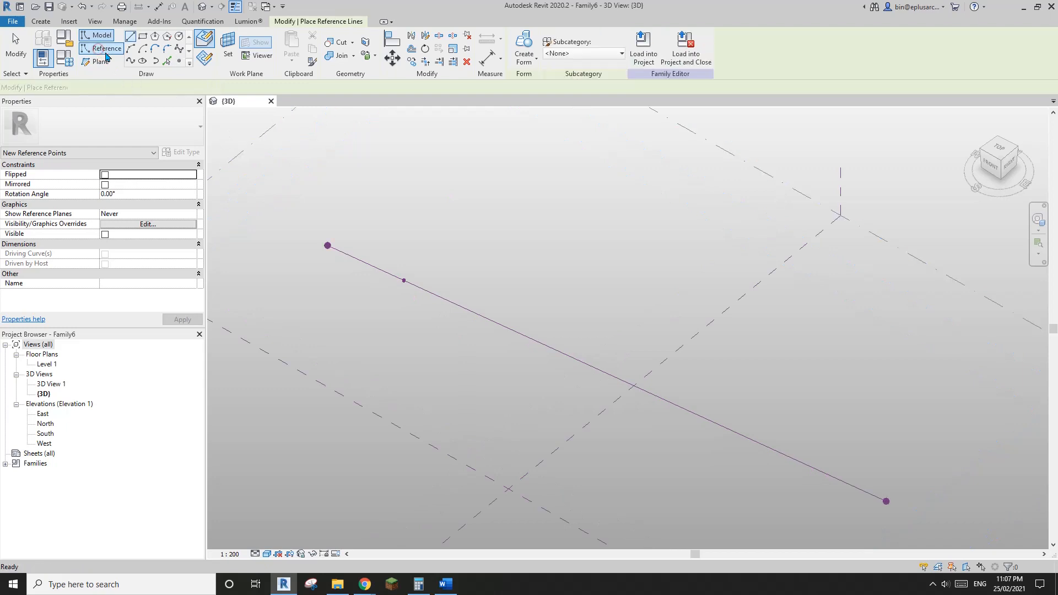
click(142, 37)
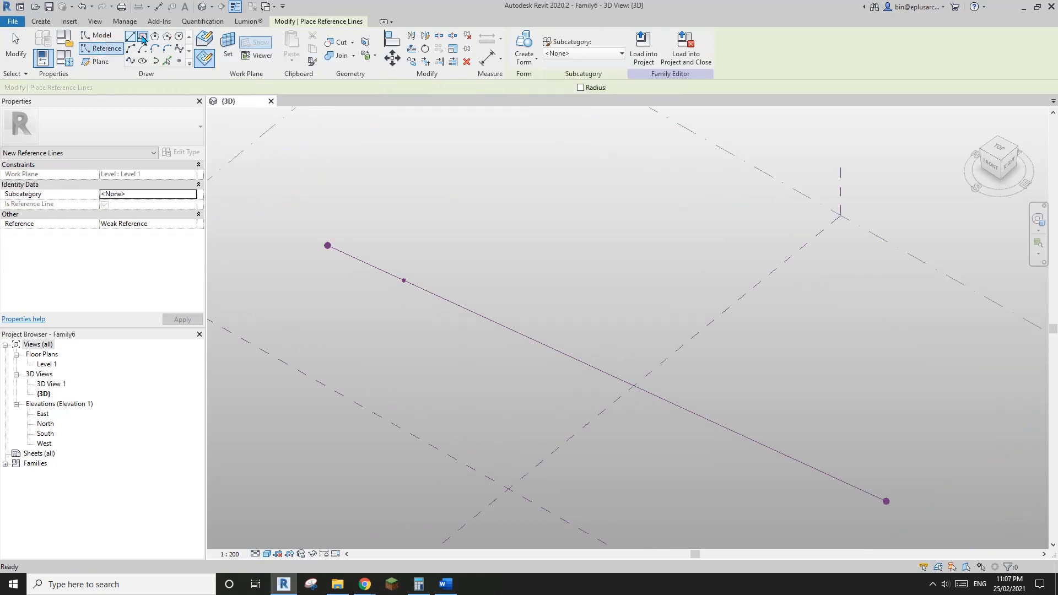
click(207, 65)
shift+middle_drag(444, 211, 375, 201)
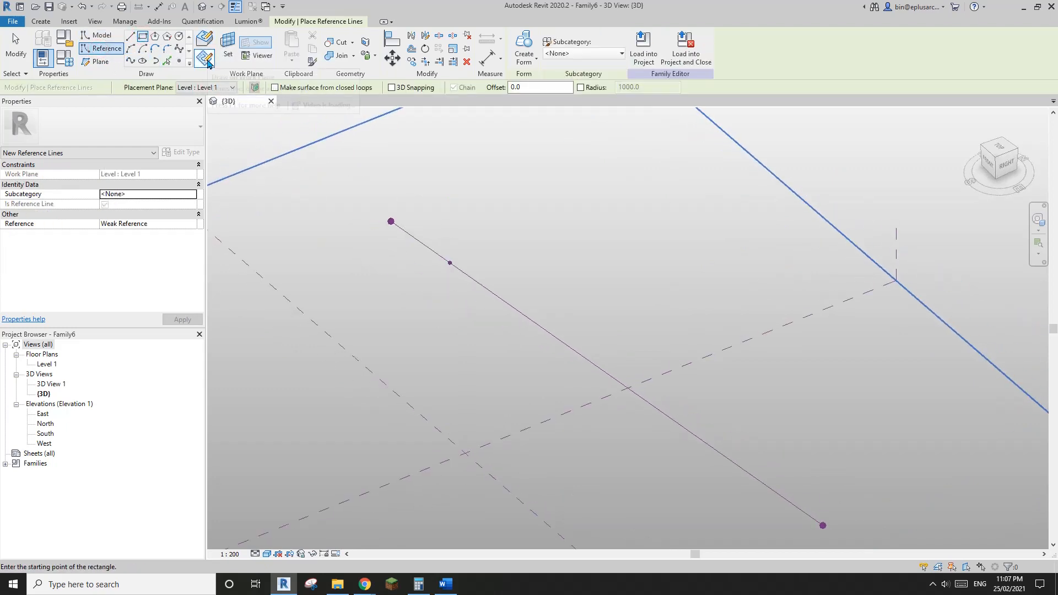
key(Escape)
key(Escape)
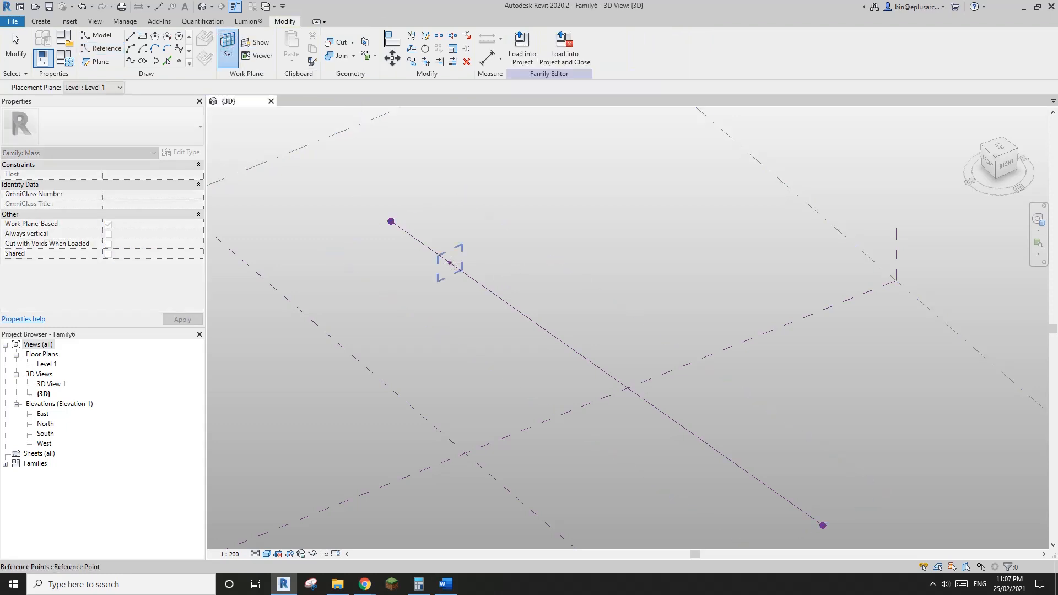
Set the hosted point's plane as work plane and draw a reference-line rectangle about 15700 by 15200 mm around the point.
click(450, 264)
shift+middle_drag(448, 264, 398, 229)
click(432, 217)
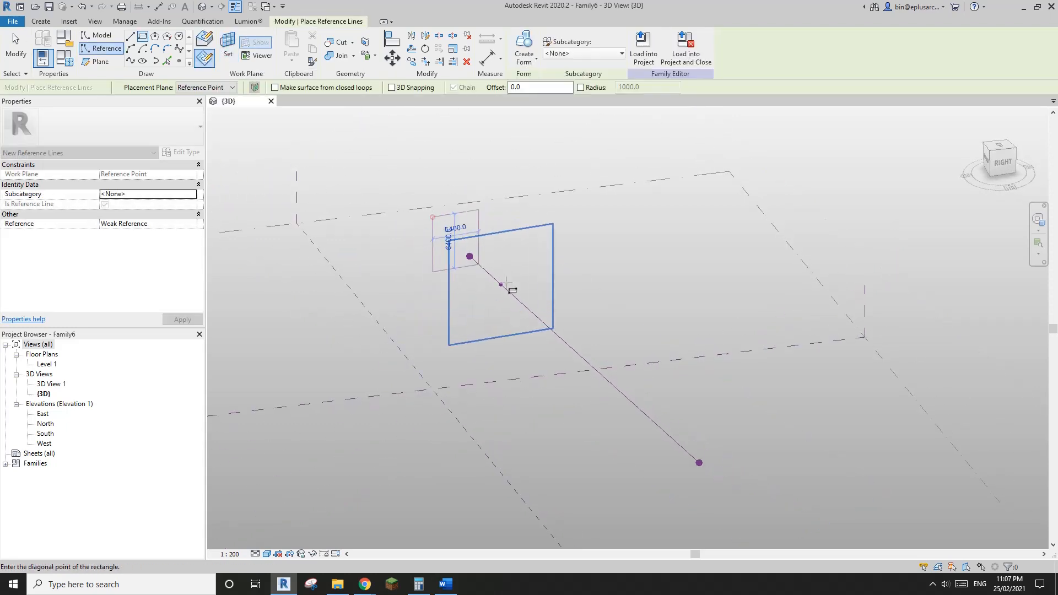
click(566, 327)
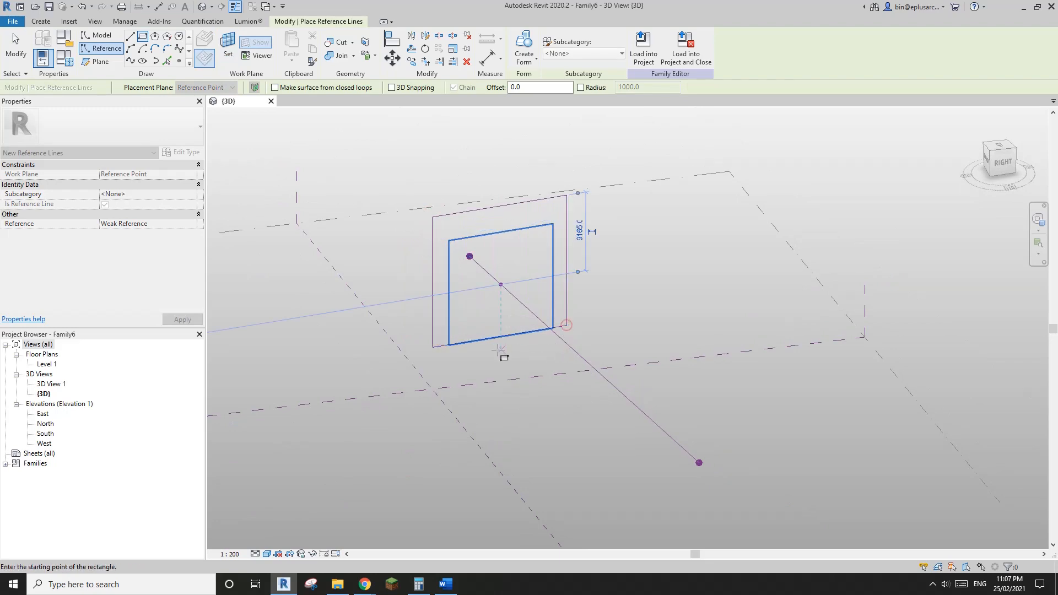
shift+middle_drag(500, 358, 565, 345)
key(Escape)
key(Escape)
Add aligned dimensions from the hosted point to the rectangle's upper and lower edges.
scroll(564, 310, up, 2)
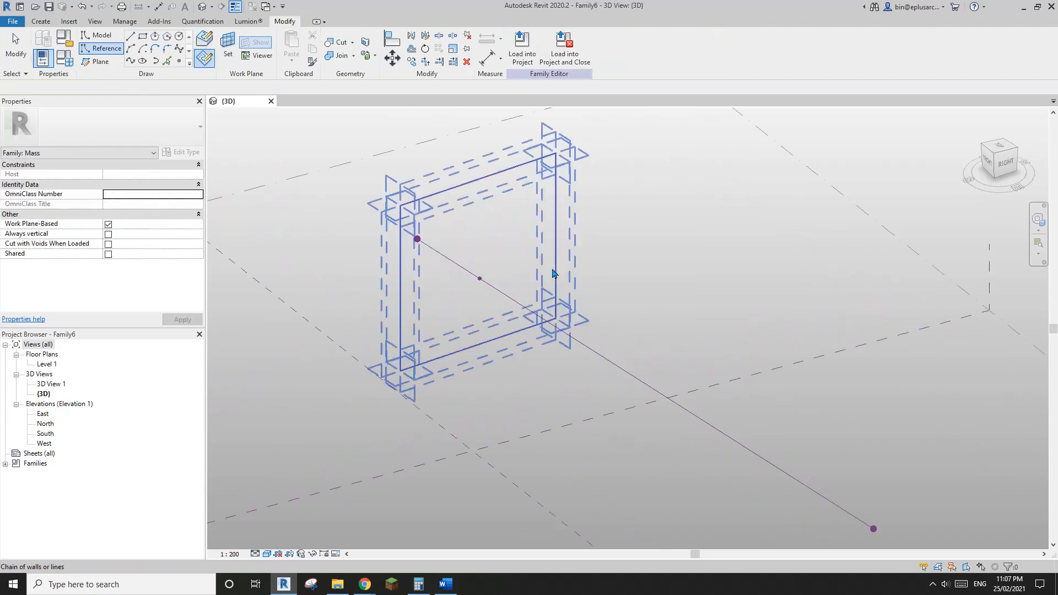
shift+middle_drag(553, 269, 493, 302)
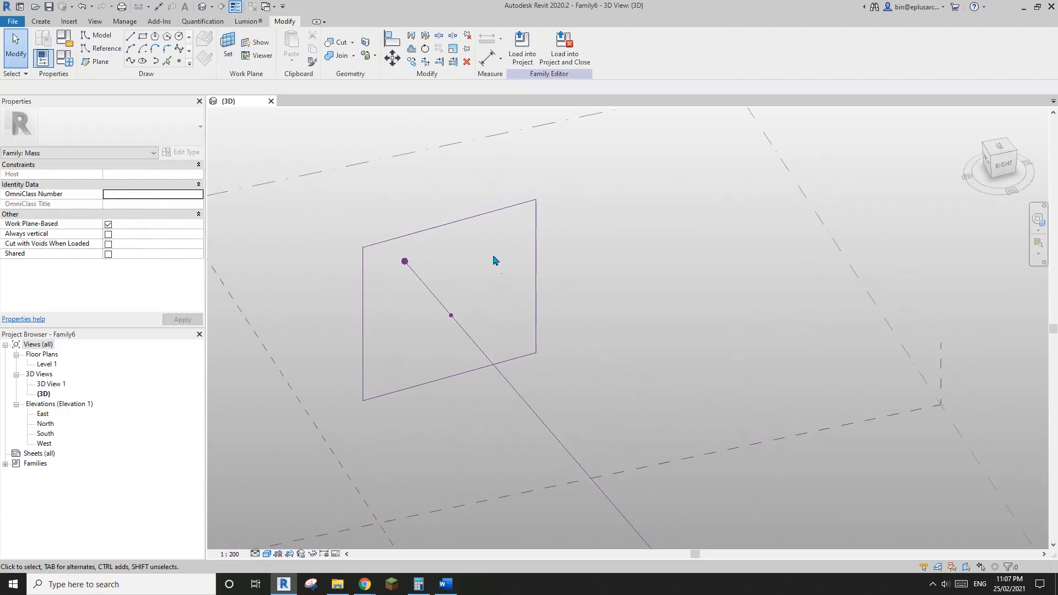
middle_drag(498, 245, 498, 248)
key(i)
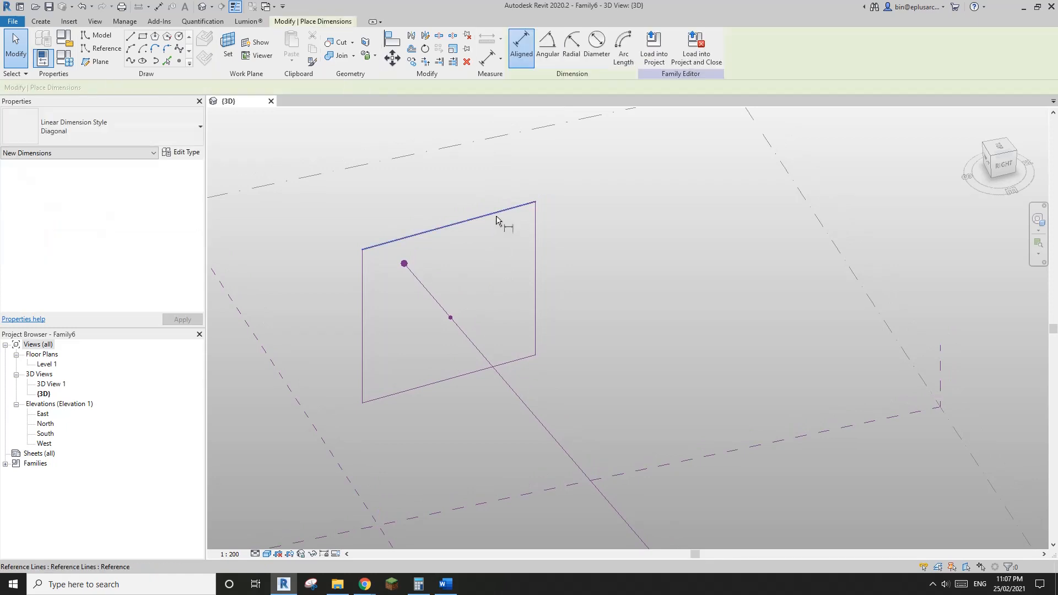
click(497, 219)
click(450, 318)
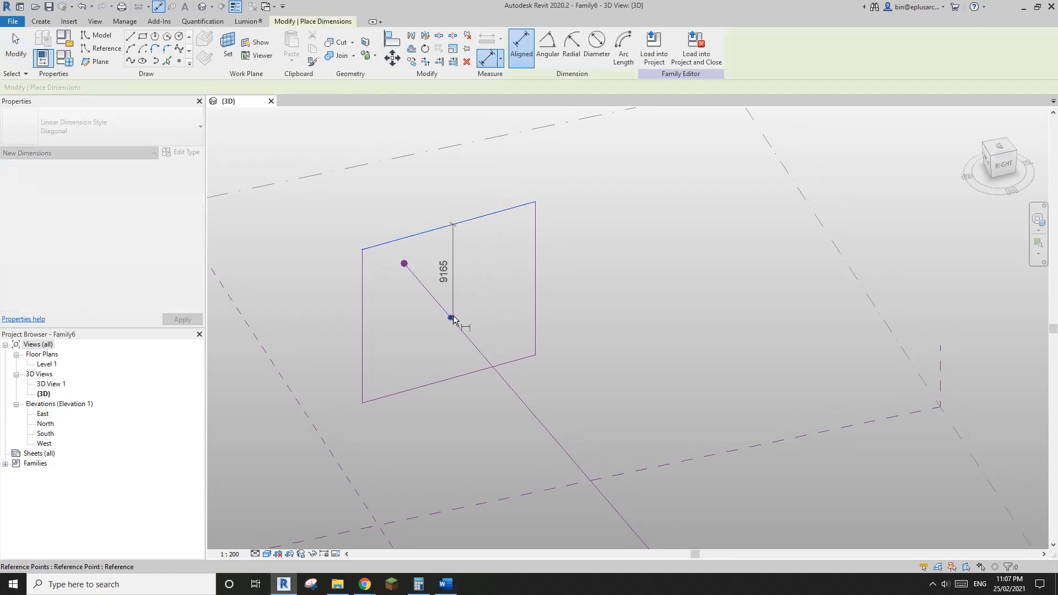
click(600, 277)
click(518, 361)
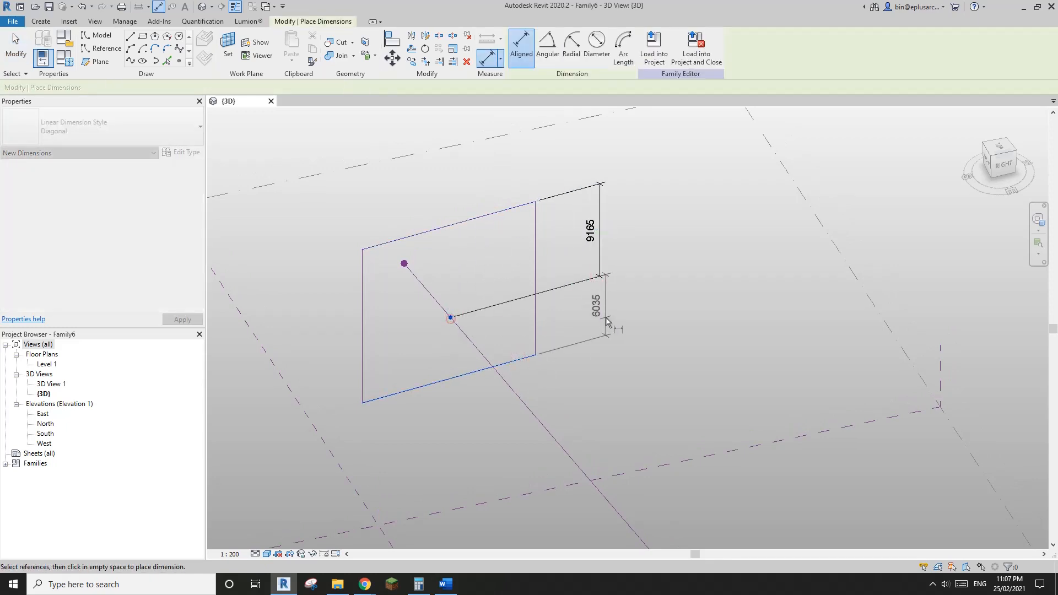
click(606, 322)
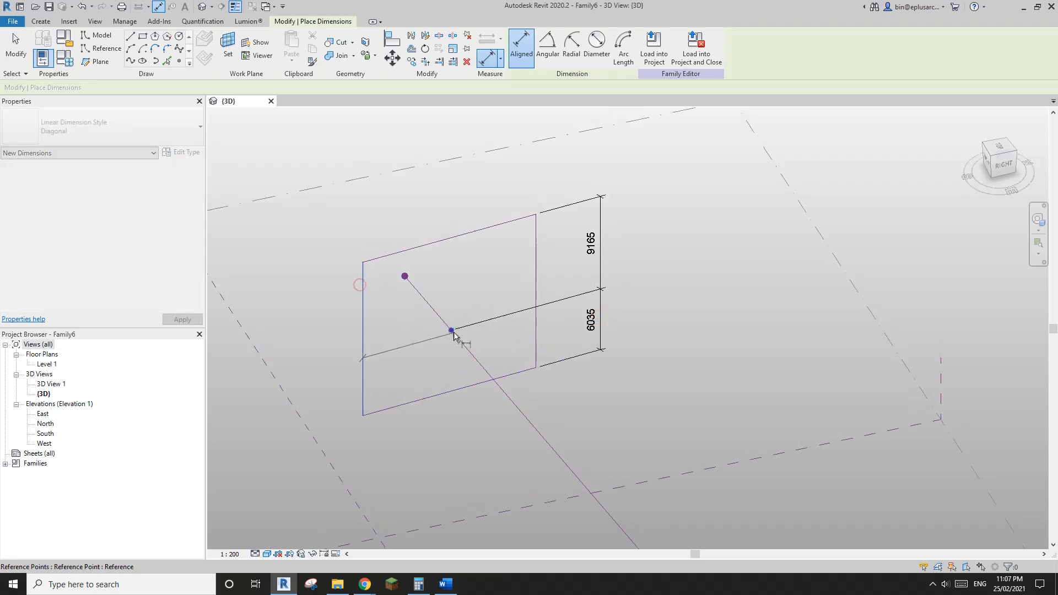
Add aligned dimensions from the hosted point to the rectangle's two vertical edges.
click(452, 331)
click(424, 190)
click(536, 242)
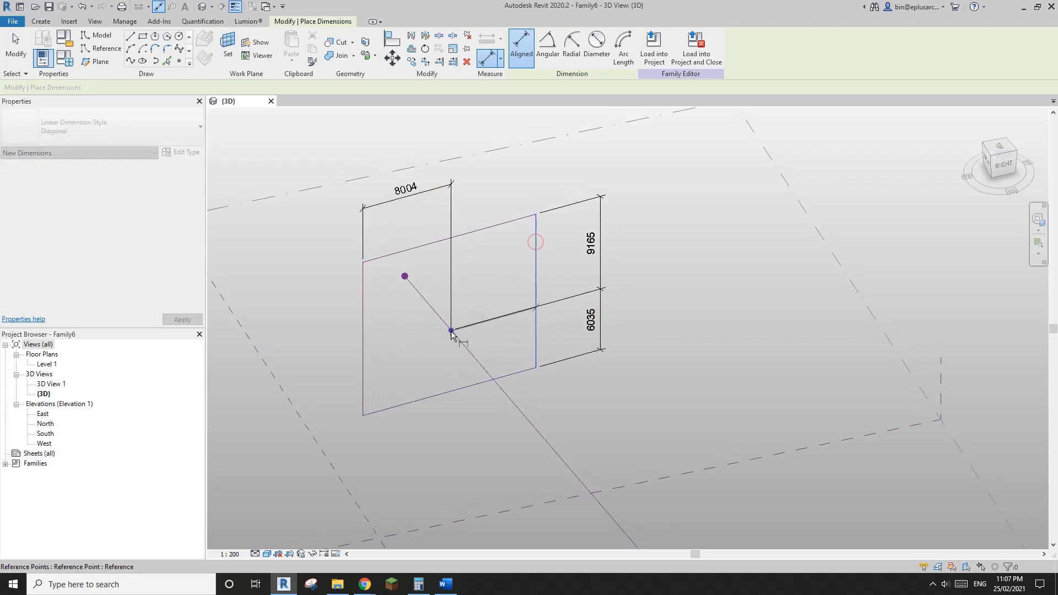
click(452, 331)
click(503, 175)
key(Escape)
key(Escape)
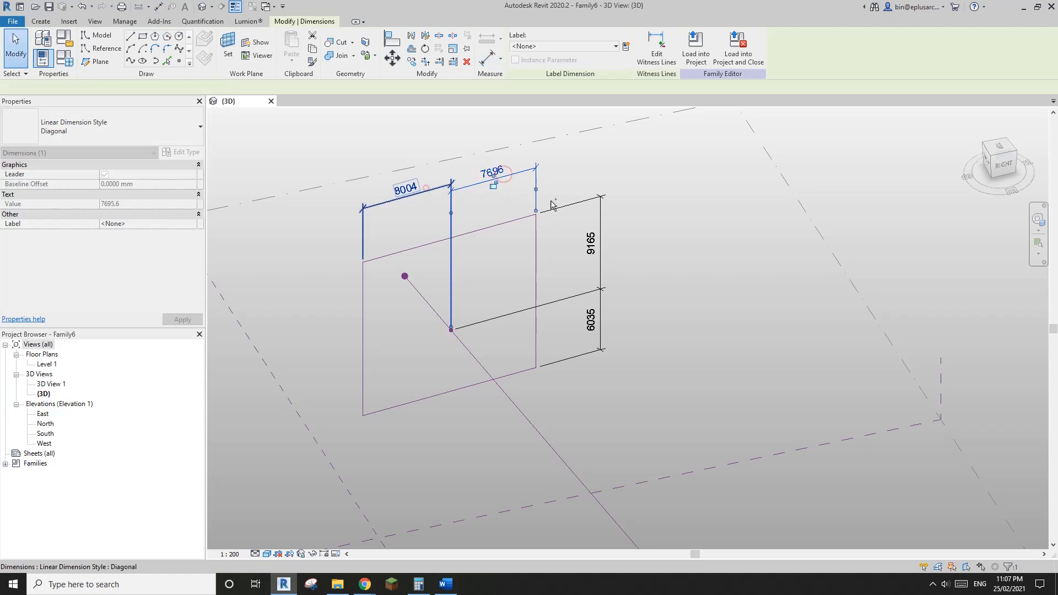
Label all four rectangle dimensions with a new type-based family parameter named W.
ctrl+click(584, 208)
ctrl+click(600, 311)
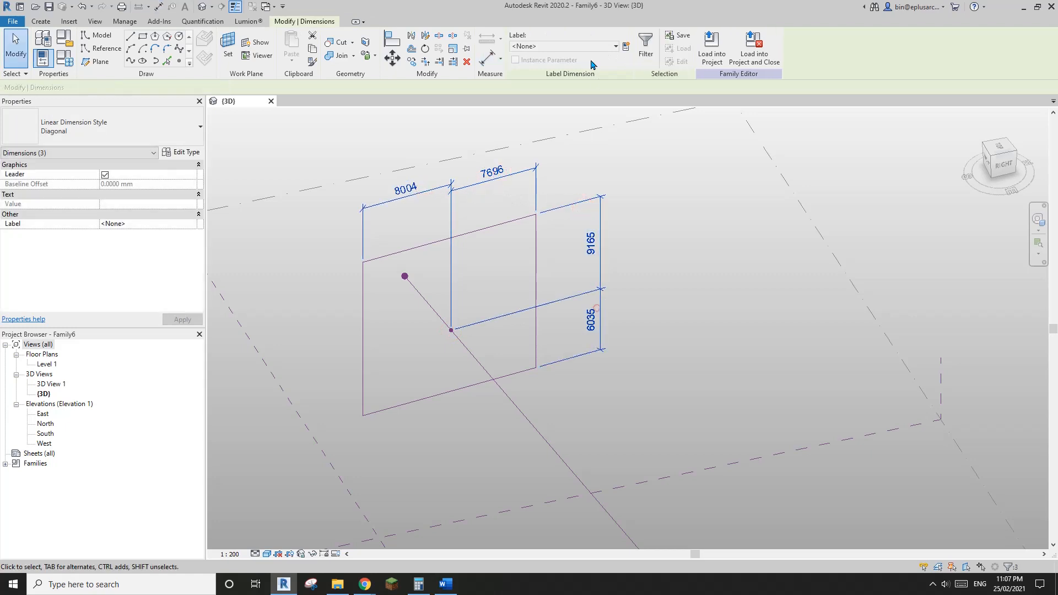
click(626, 47)
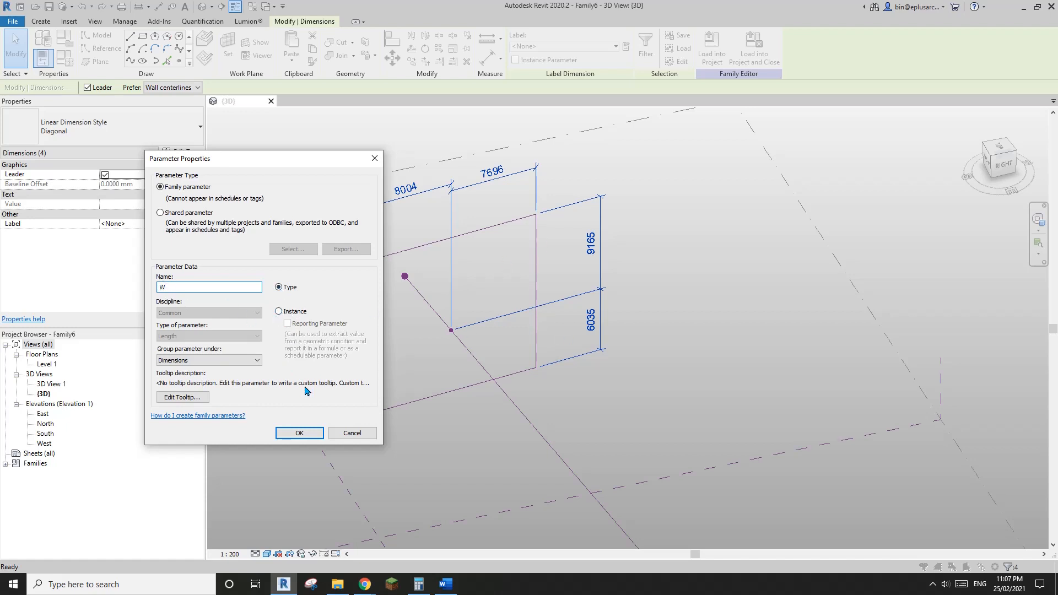
click(311, 432)
middle_drag(471, 388, 552, 359)
key(Escape)
Test the family parameter W at 5000 and set it to 8000.
scroll(529, 390, down, 1)
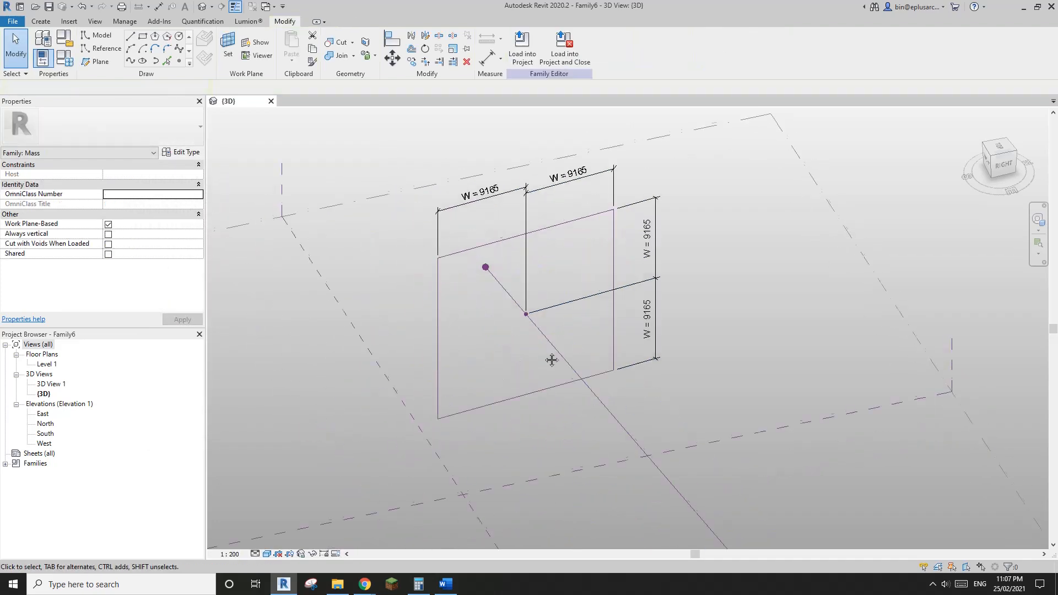
click(64, 58)
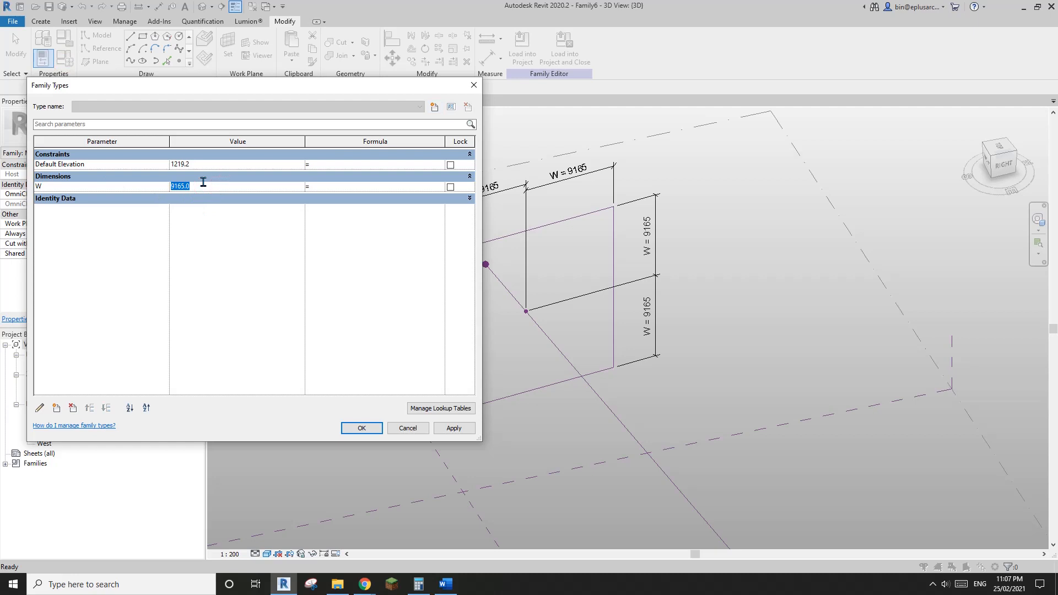
click(459, 429)
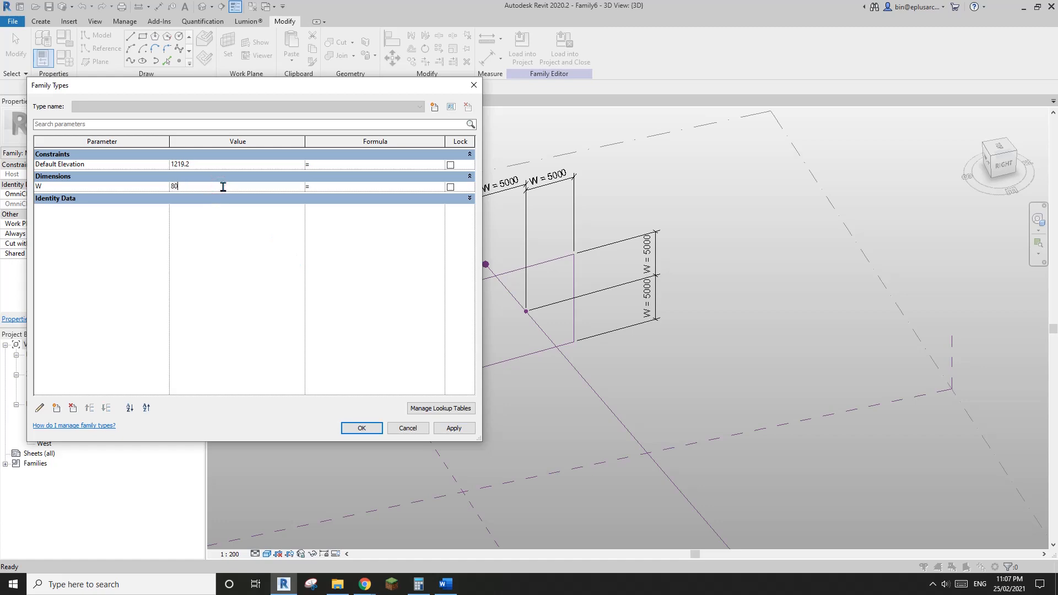
click(468, 428)
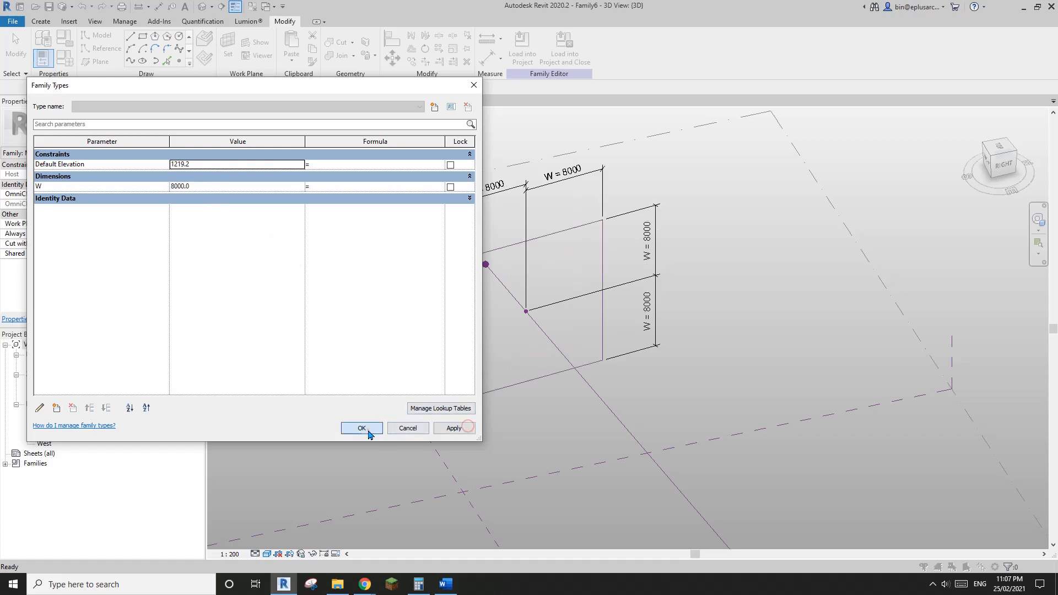
Copy the square profile with its reference point and W dimensions to a free spot above the original.
click(365, 430)
scroll(492, 314, down, 2)
mouse_move(491, 331)
shift+middle_down()
mouse_move(510, 295)
mouse_move(504, 324)
shift+middle_up()
scroll(480, 306, up, 2)
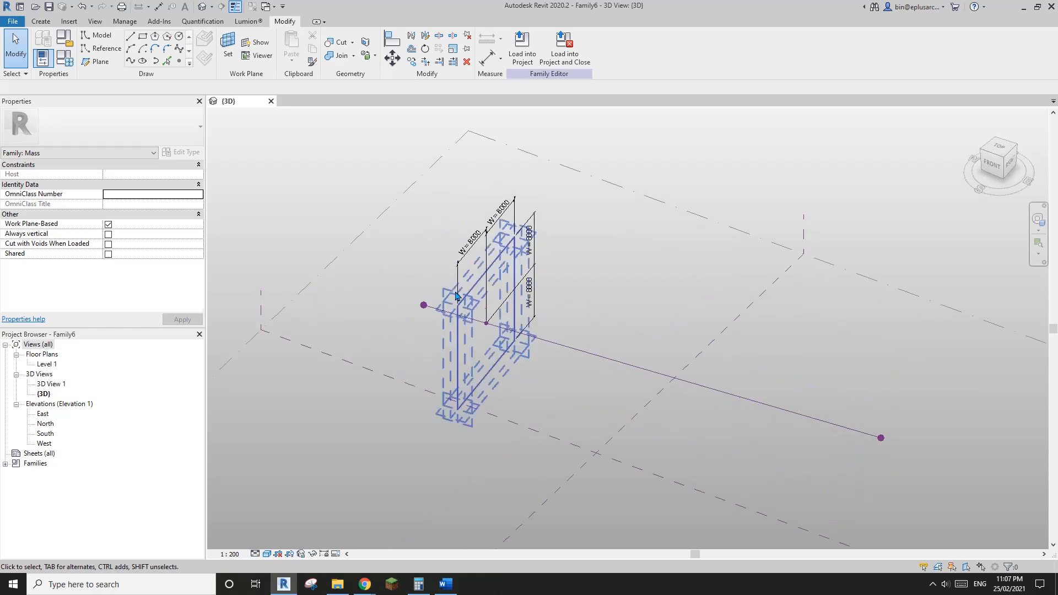
drag(440, 182, 587, 460)
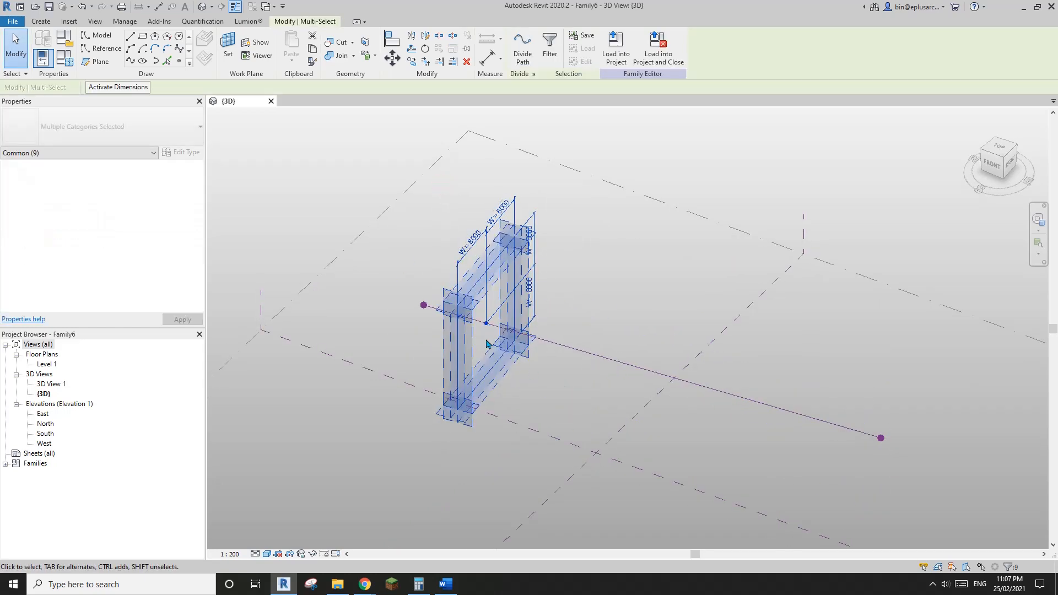
scroll(534, 361, down, 1)
middle_drag(535, 361, 496, 354)
key(c)
key(o)
click(484, 366)
middle_drag(573, 396, 541, 404)
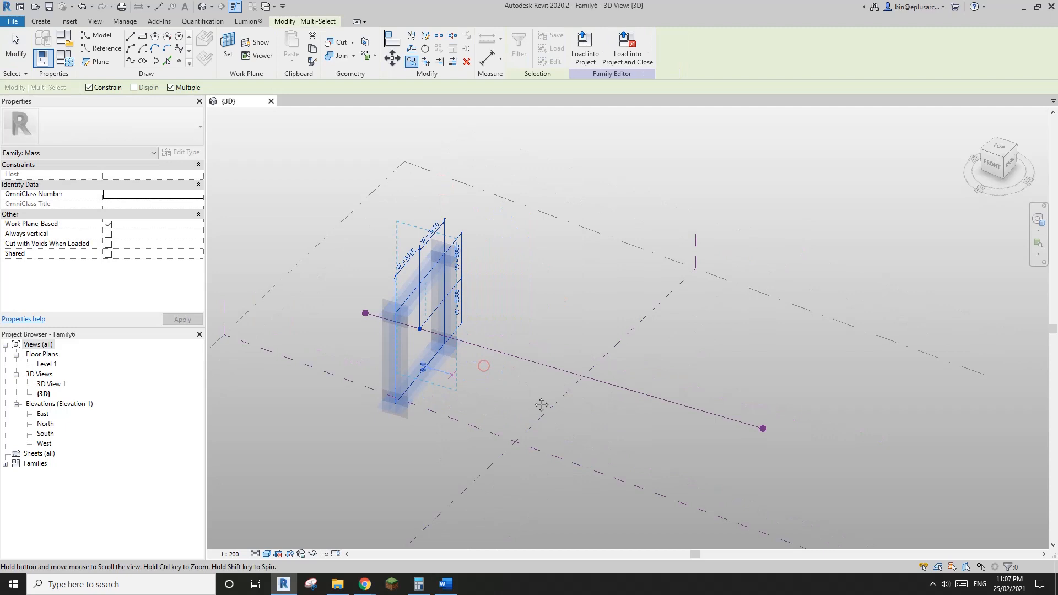
click(520, 192)
scroll(514, 237, down, 1)
middle_drag(499, 280, 441, 380)
key(Escape)
key(Escape)
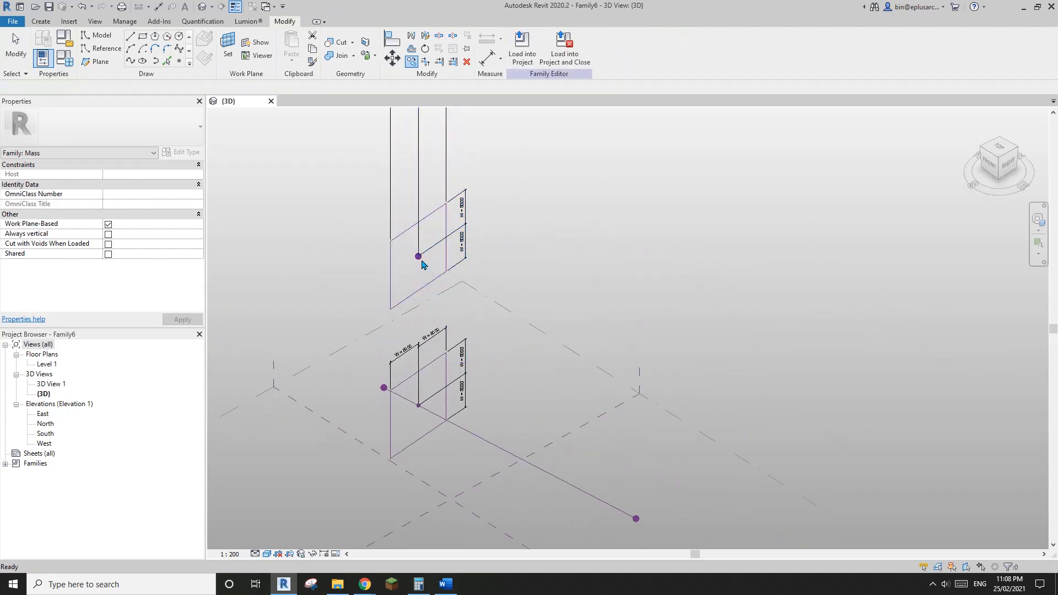
Rehost the copied profile's reference point onto the path line near its far end.
click(419, 254)
scroll(468, 274, down, 2)
middle_drag(468, 274, 463, 297)
scroll(429, 281, down, 1)
click(428, 273)
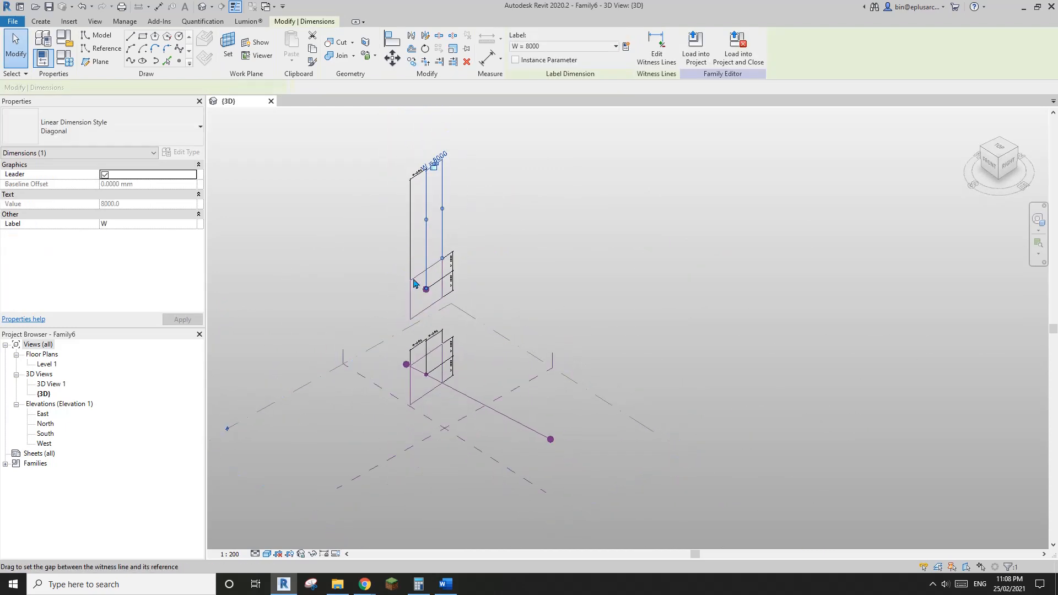
scroll(434, 292, up, 3)
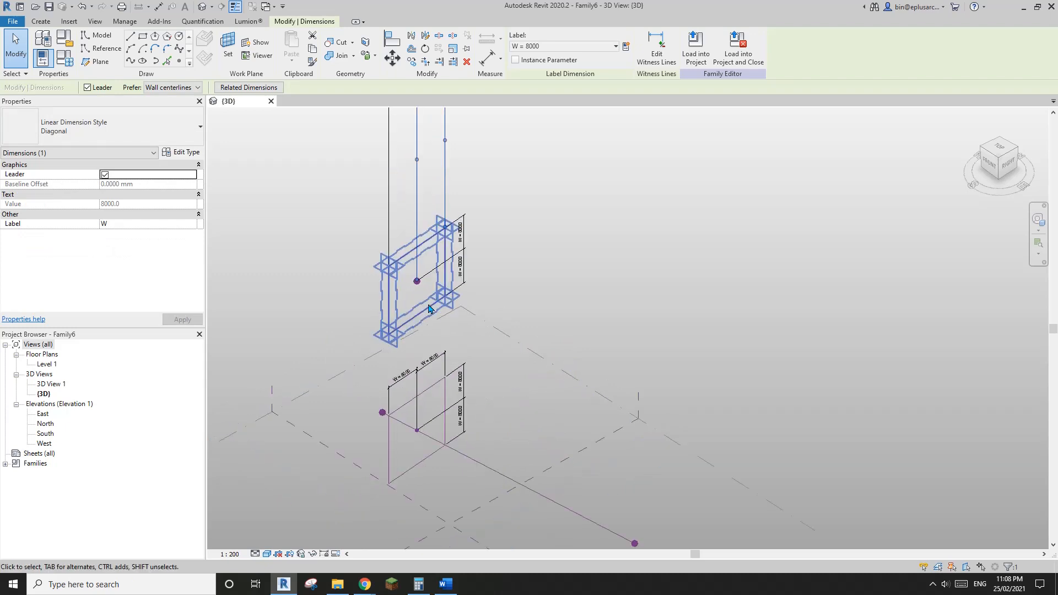
click(415, 273)
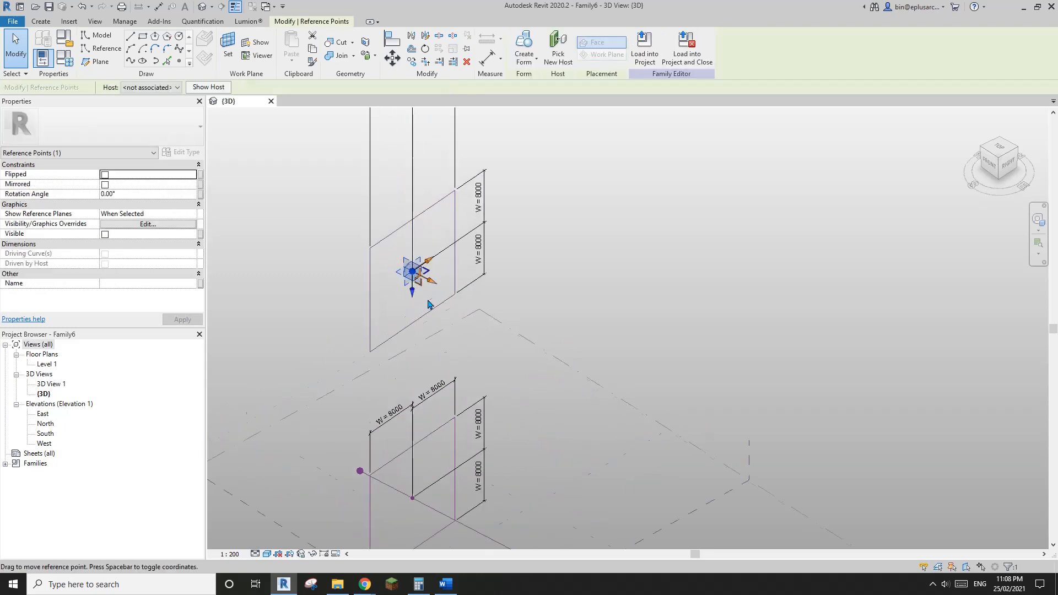
scroll(416, 287, down, 2)
middle_drag(500, 368, 499, 339)
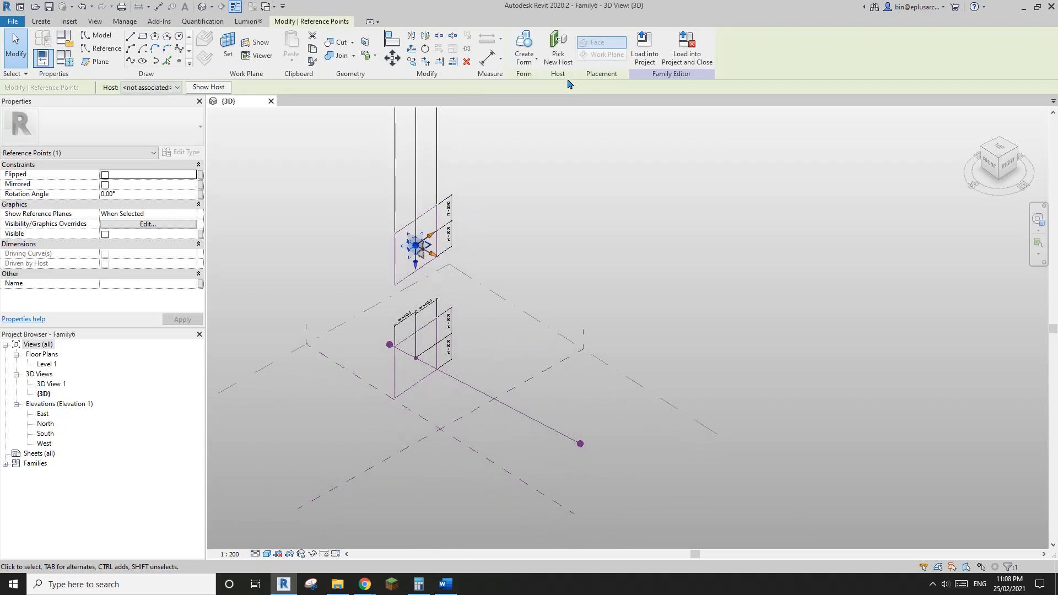
click(542, 424)
scroll(542, 424, down, 1)
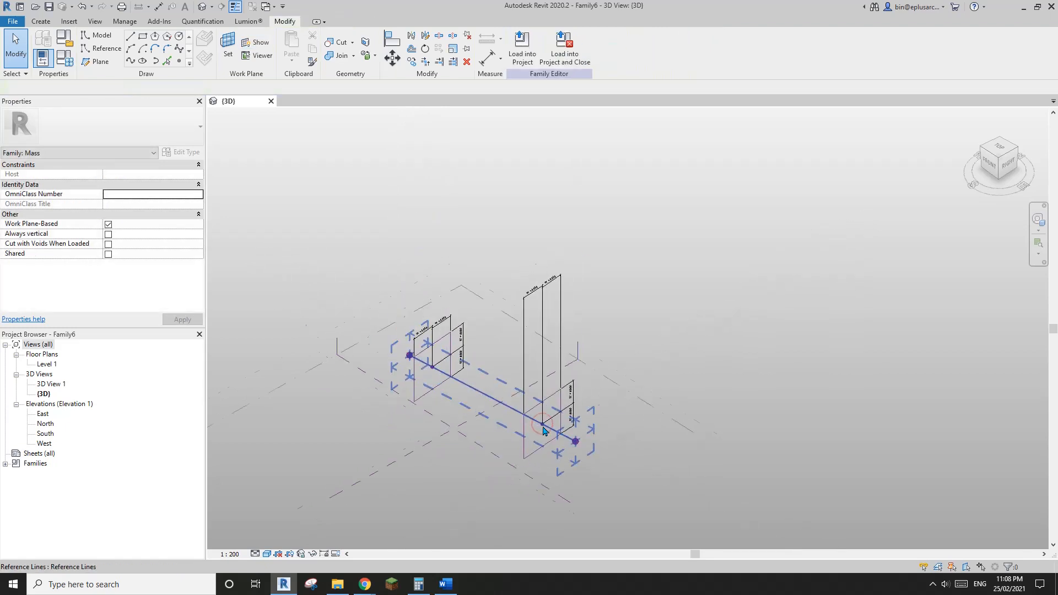
Move the copied profile's two tall horizontal-width dimensions down close to its upper edge.
shift+middle_drag(540, 434, 567, 408)
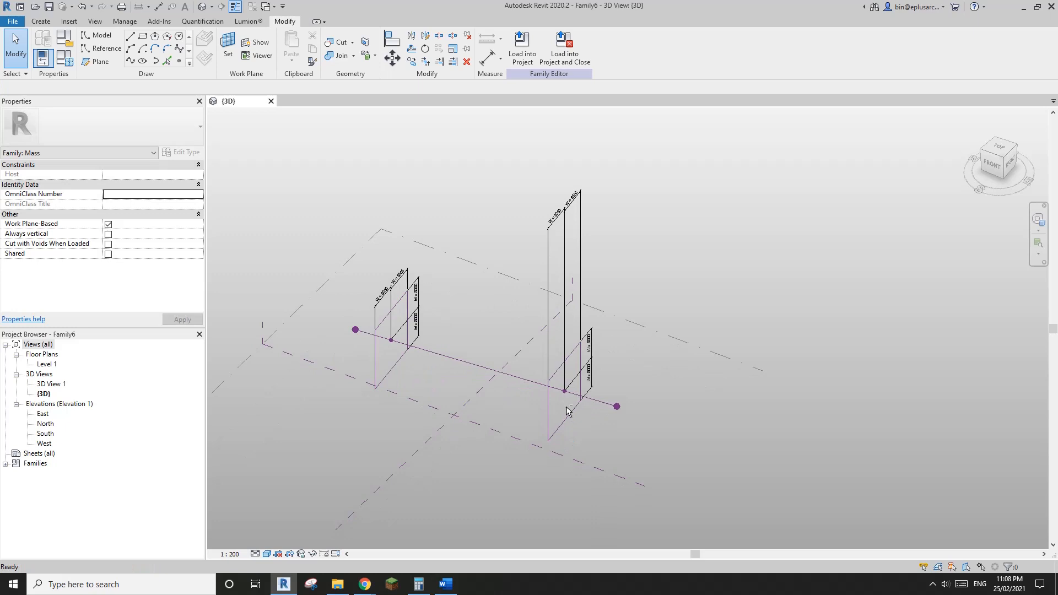
click(566, 216)
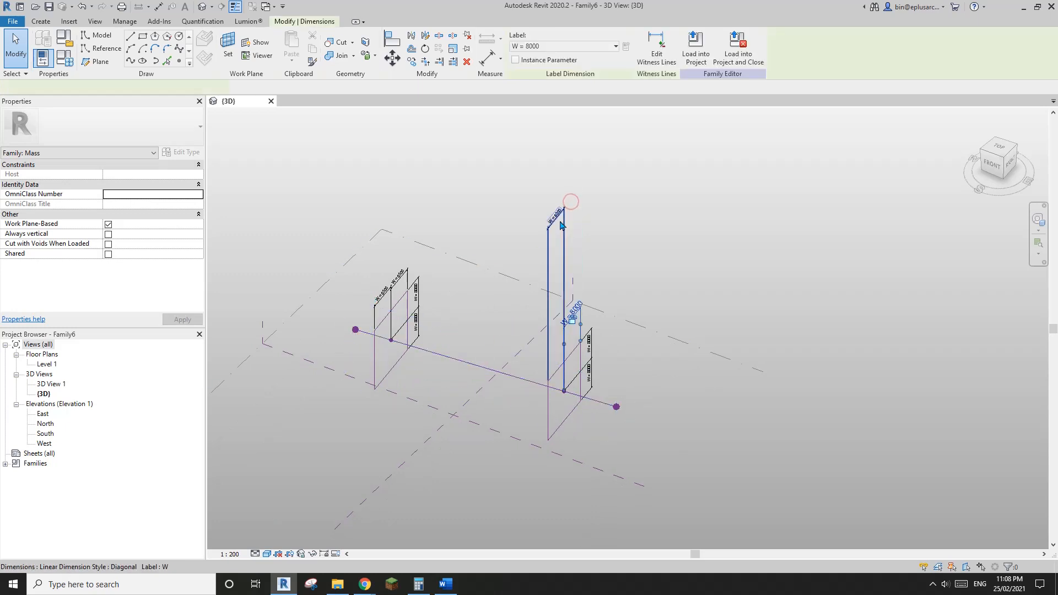
mouse_move(557, 382)
shift+middle_down()
mouse_move(526, 381)
mouse_move(543, 386)
shift+middle_up()
key(Escape)
Create a solid form between the two square profiles on the path.
click(543, 395)
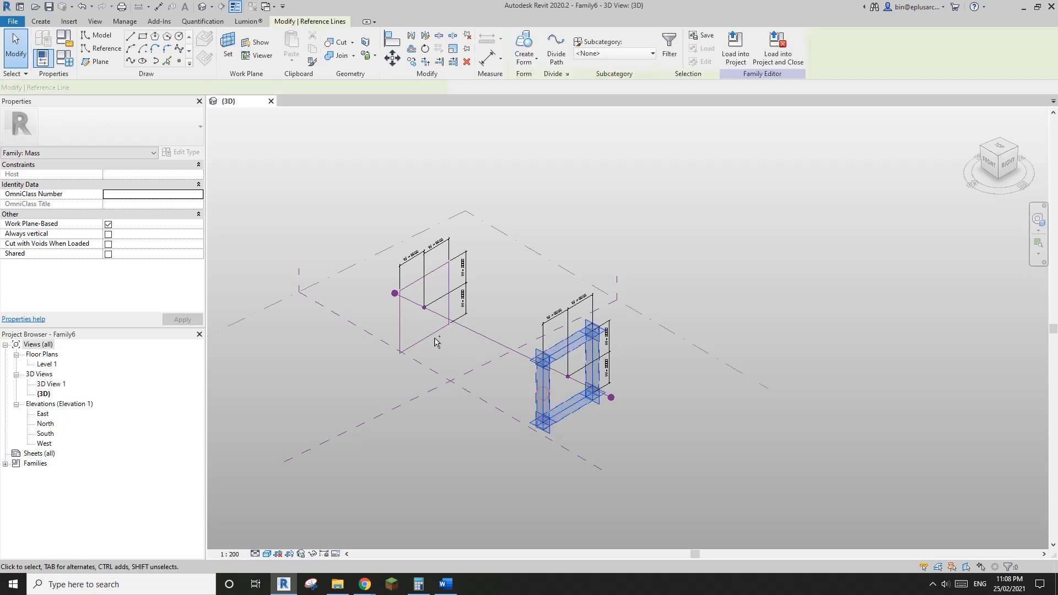
key(Tab)
ctrl+click(433, 334)
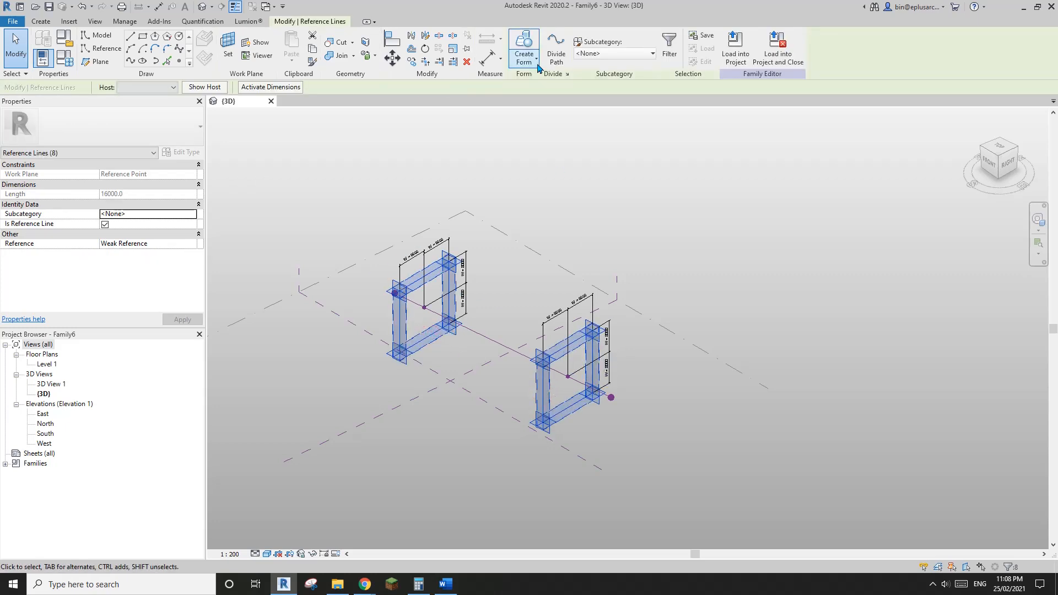
click(524, 51)
Set the rotation angle of the far profile's reference point to 90° to twist the form.
shift+middle_drag(633, 209, 526, 399)
scroll(566, 372, up, 4)
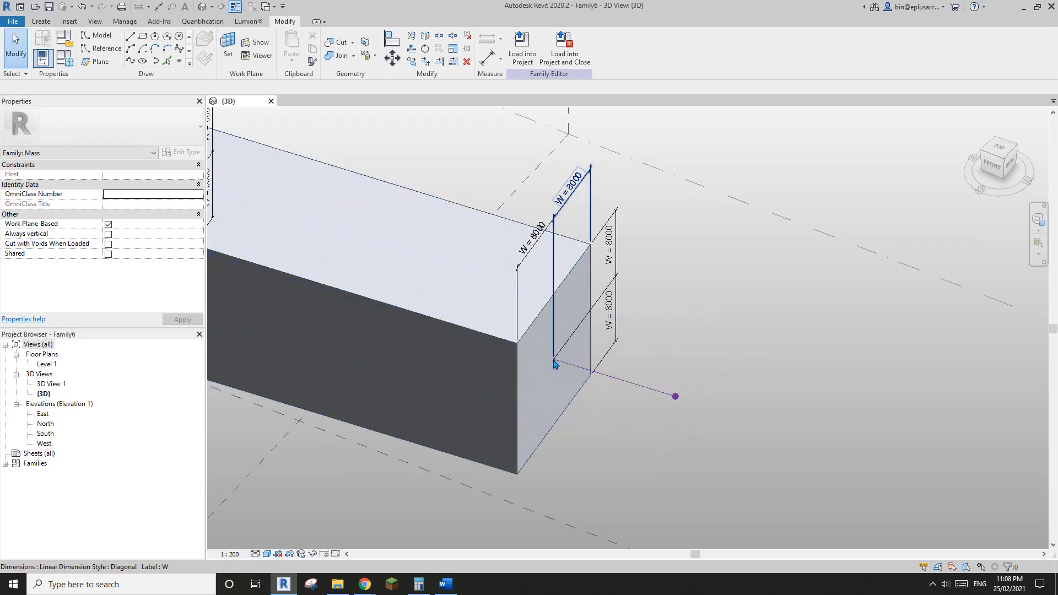
scroll(558, 367, up, 3)
click(555, 360)
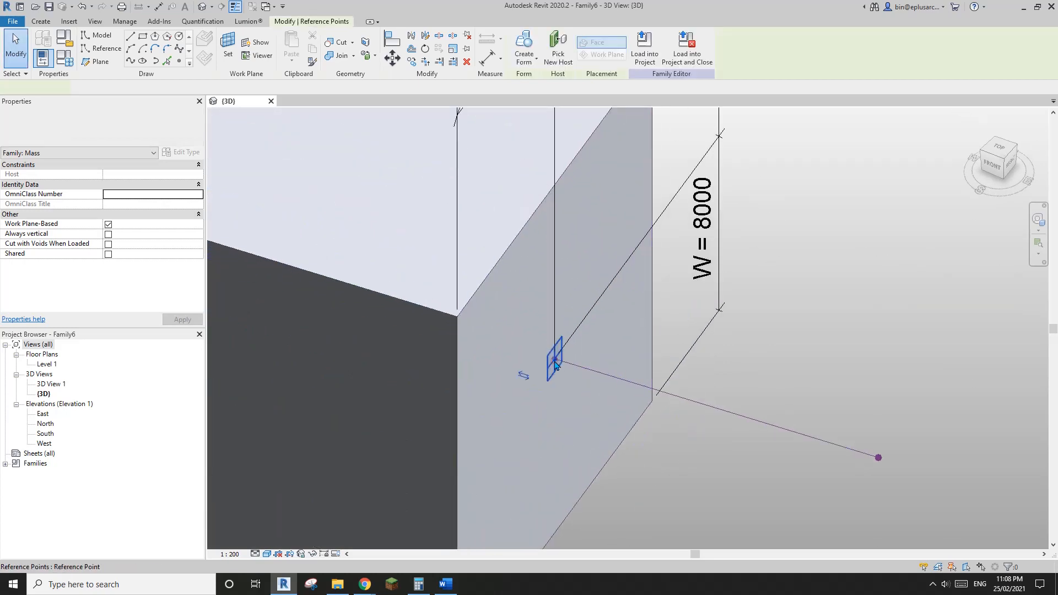
scroll(554, 361, down, 3)
click(137, 195)
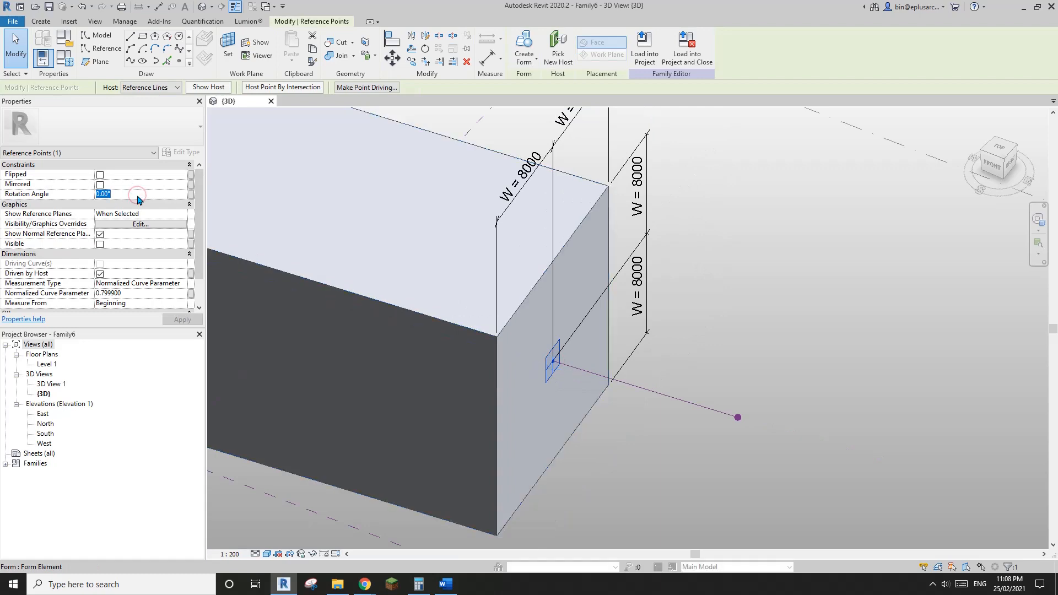
text(90)
scroll(601, 264, down, 4)
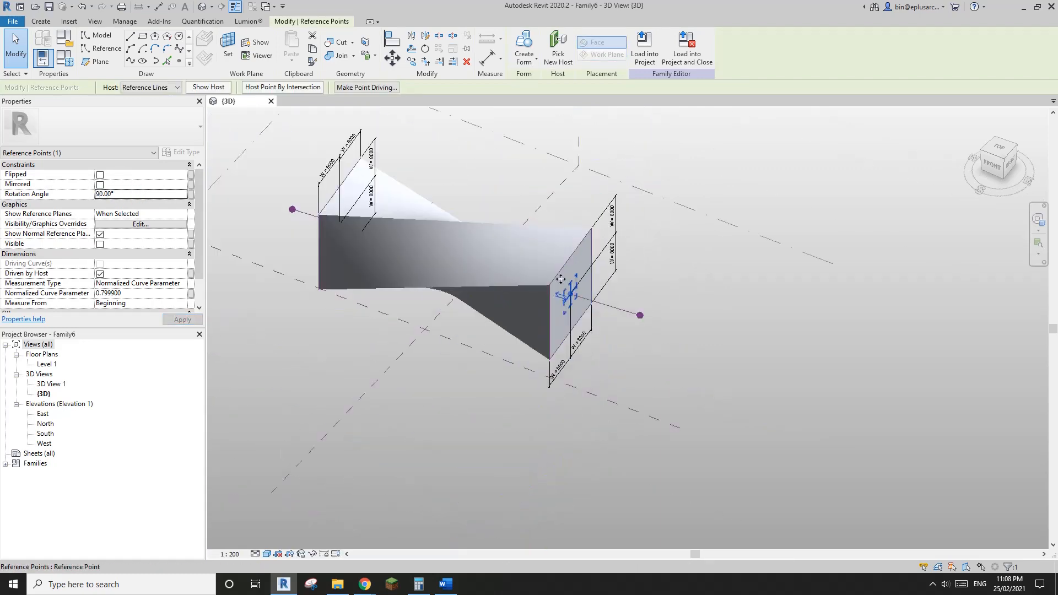
click(611, 221)
Set the normalized curve parameter of the unrotated starting profile's reference point to 0.
shift+middle_drag(611, 222, 632, 193)
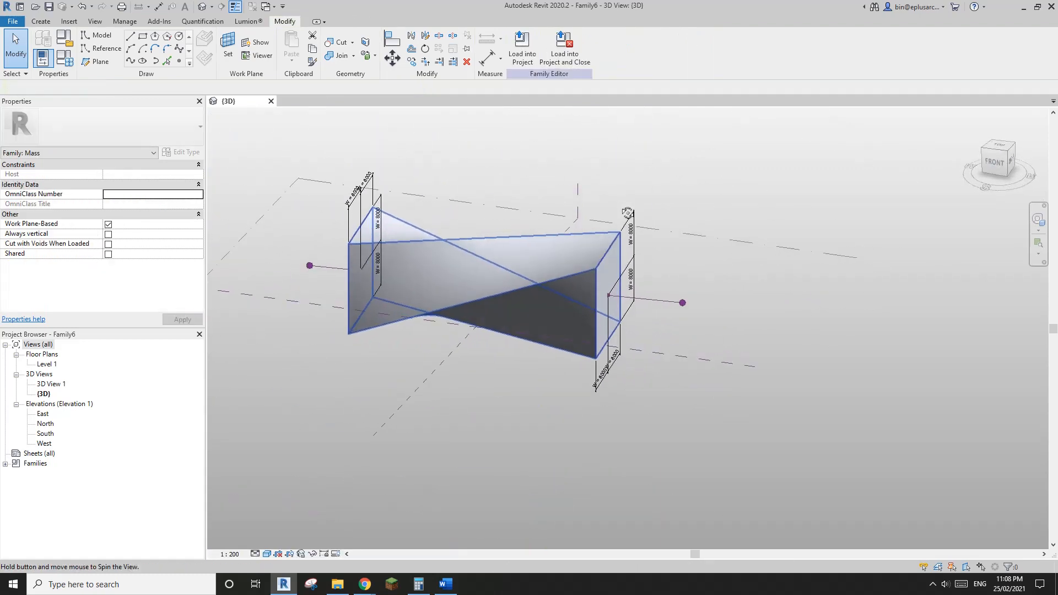
shift+middle_drag(530, 252, 575, 266)
shift+middle_drag(452, 313, 513, 317)
scroll(370, 325, up, 2)
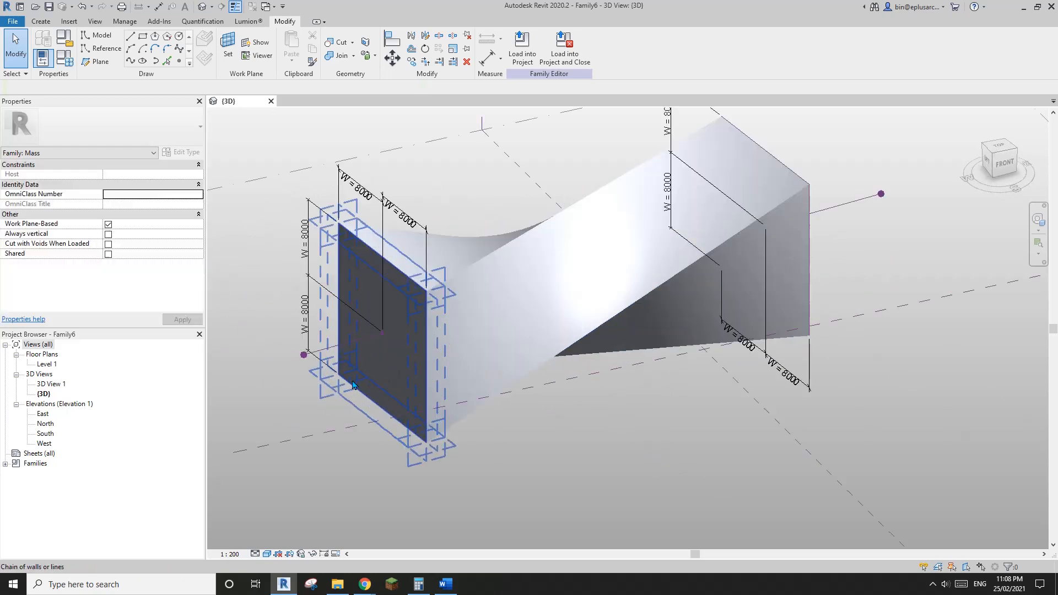
click(380, 335)
scroll(383, 334, up, 2)
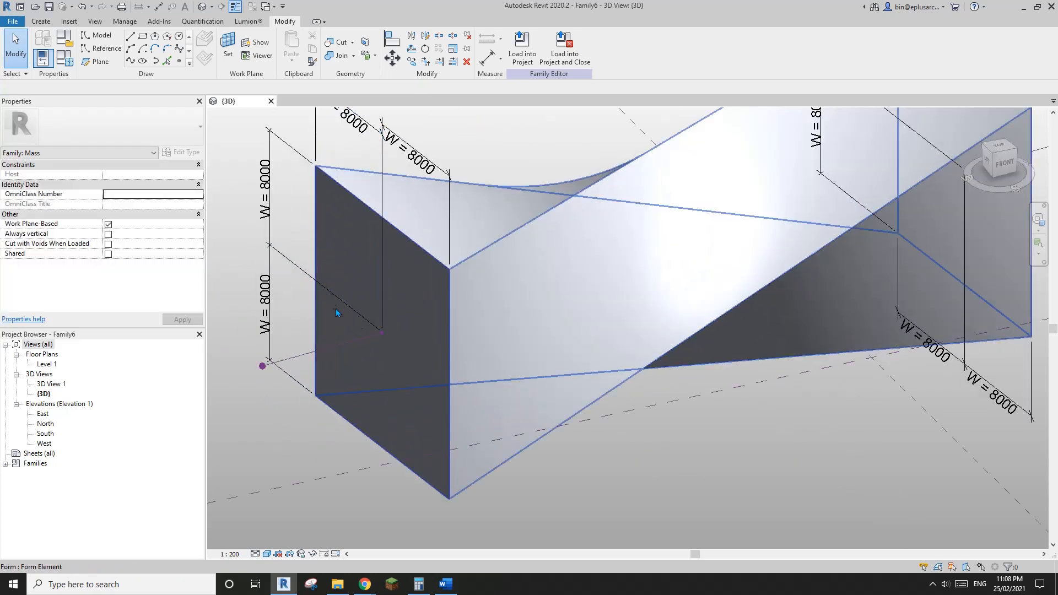
click(404, 368)
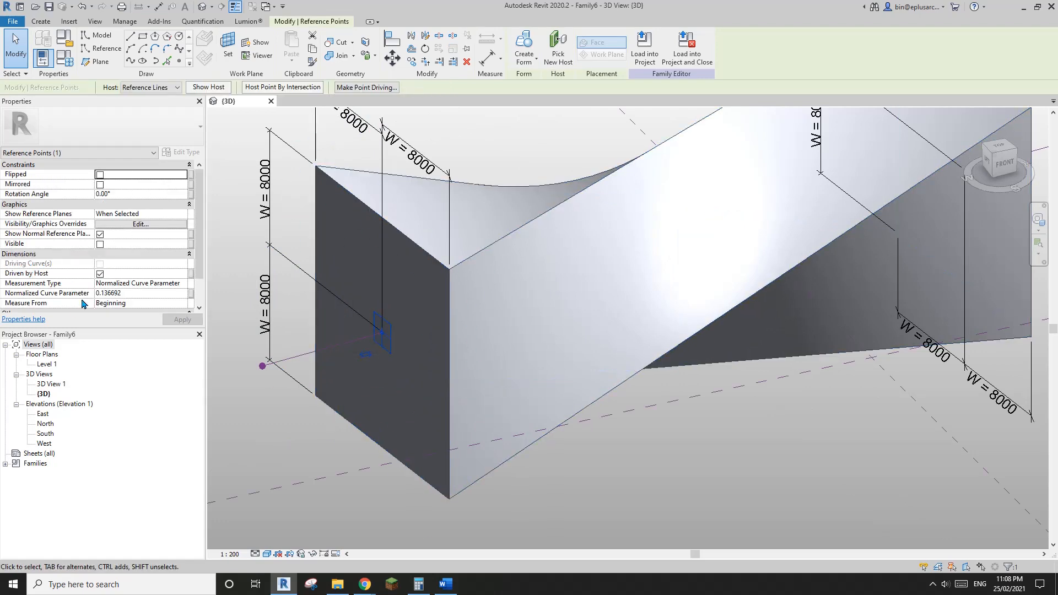
click(141, 293)
key(Return)
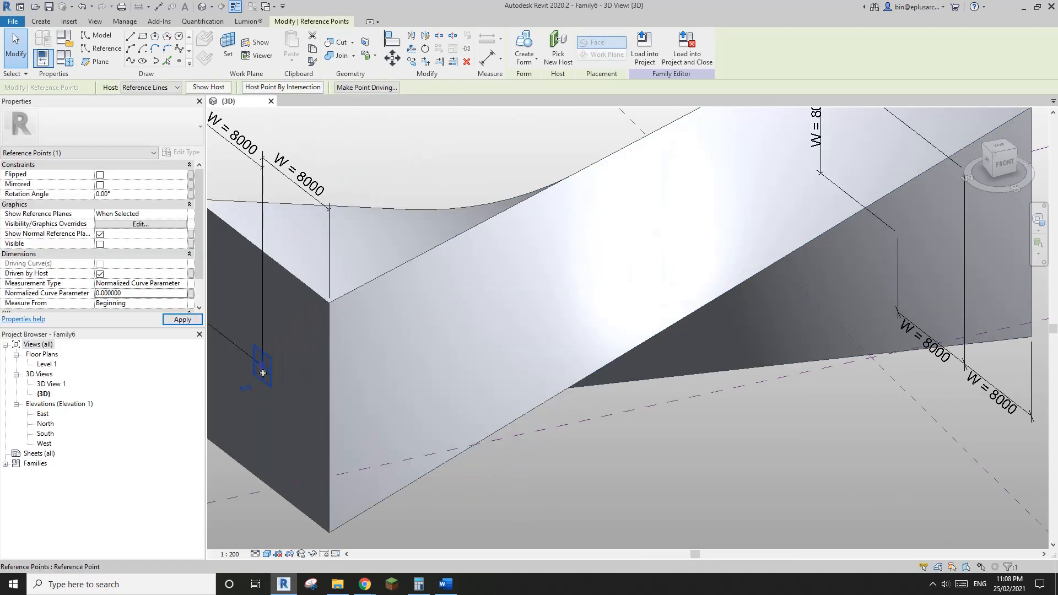
Set the normalized curve parameter of the rotated profile's reference point to 1.
scroll(473, 390, down, 3)
middle_drag(804, 341, 421, 224)
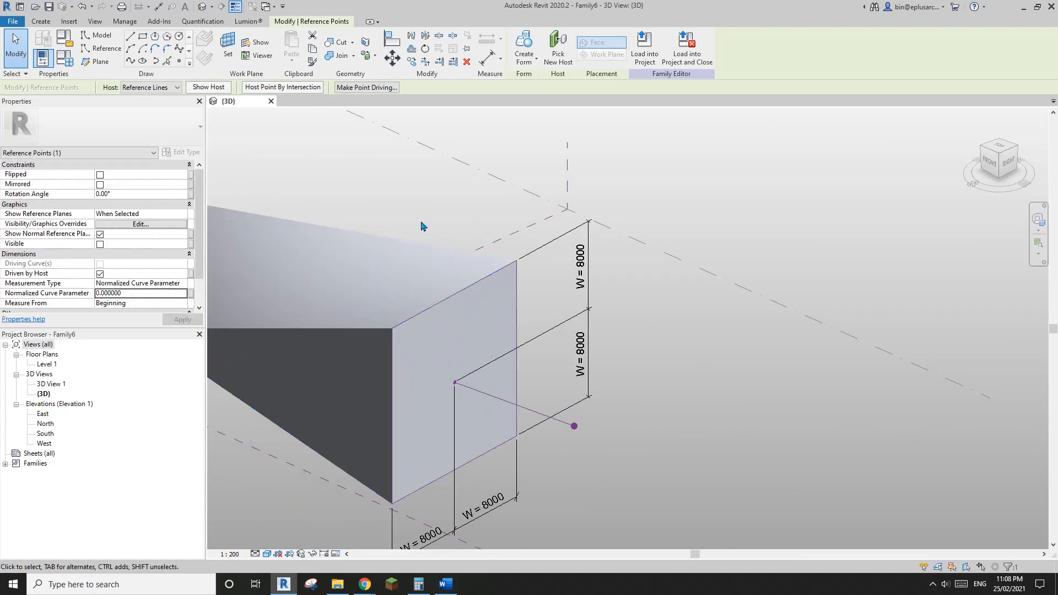
drag(422, 226, 463, 407)
click(456, 383)
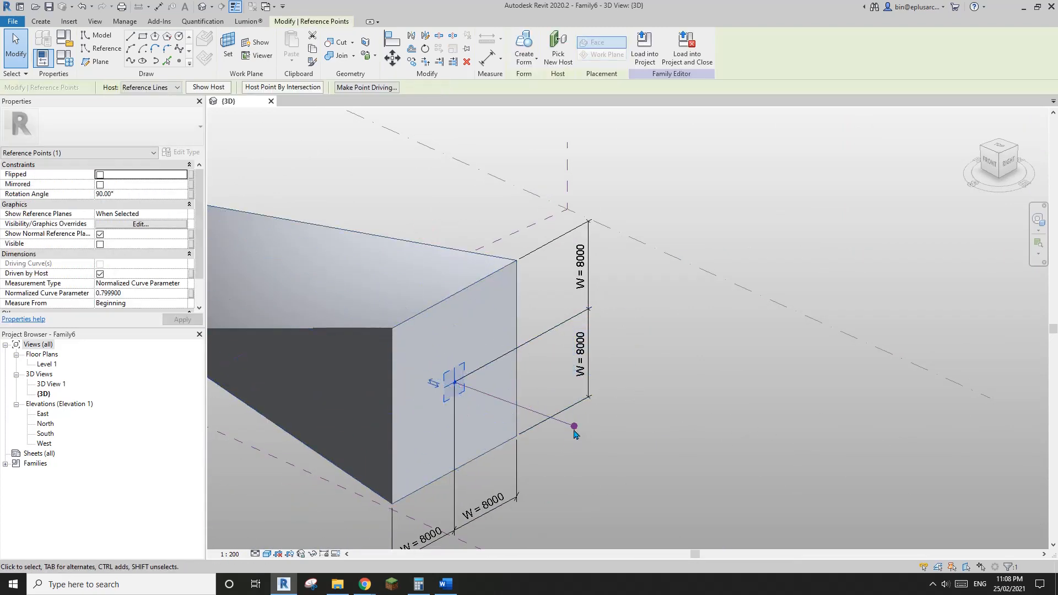
drag(96, 293, 215, 293)
text(1)
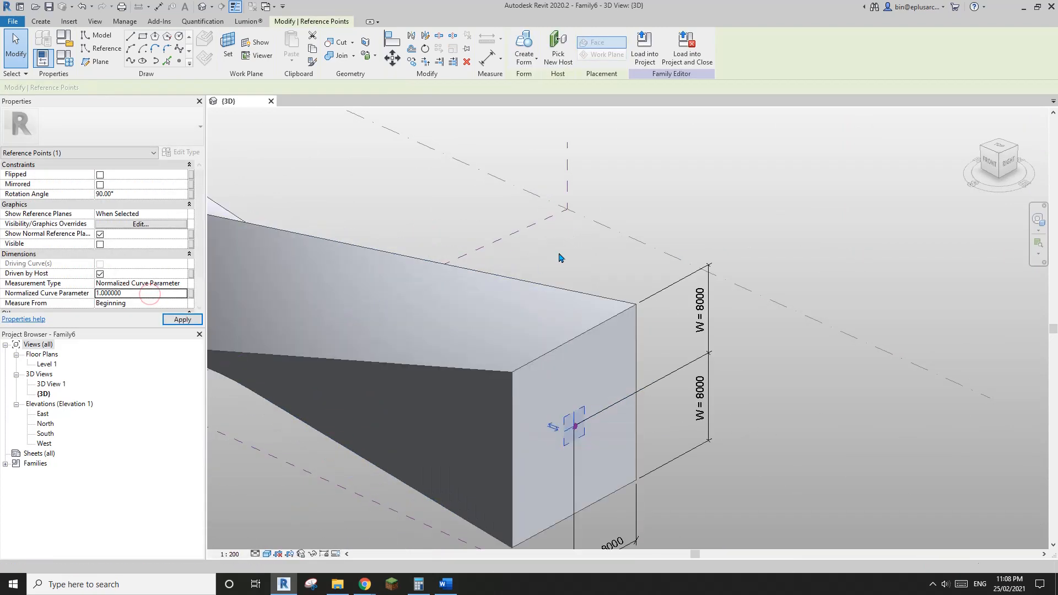
click(559, 257)
Divide all surfaces of the twisted form into UV grids.
scroll(513, 264, down, 3)
mouse_move(498, 281)
shift+middle_down()
mouse_move(602, 230)
mouse_move(533, 83)
mouse_move(407, 176)
mouse_move(366, 154)
mouse_move(450, 200)
mouse_move(545, 281)
mouse_move(494, 271)
shift+middle_up()
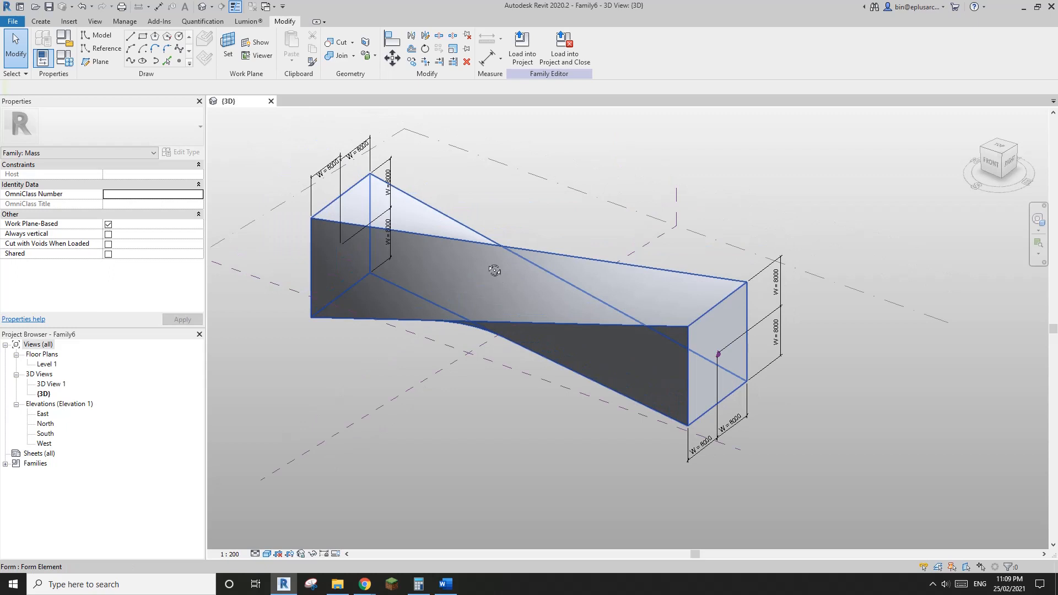
click(518, 296)
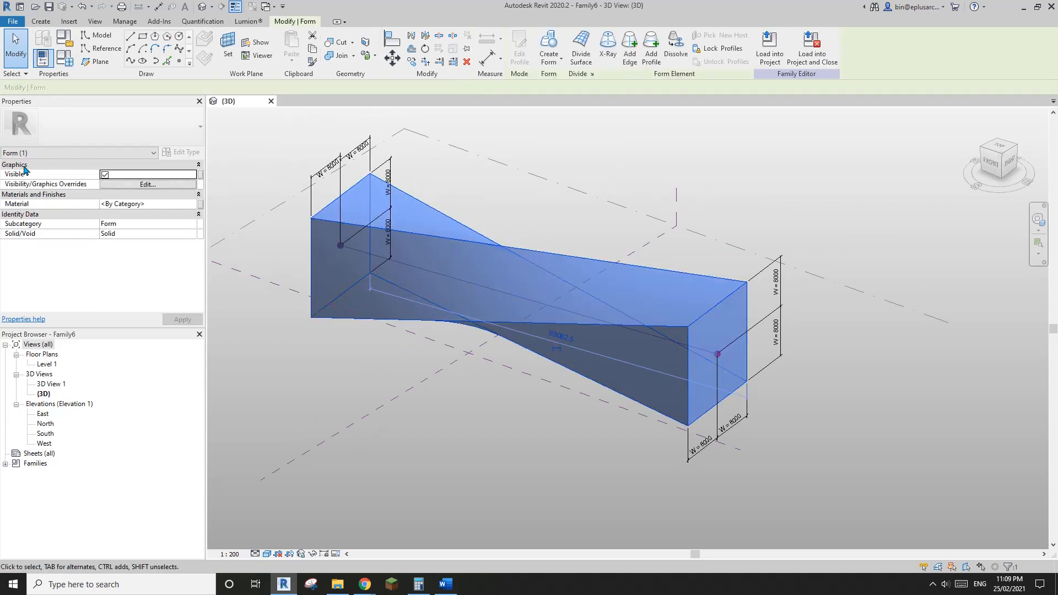
click(581, 47)
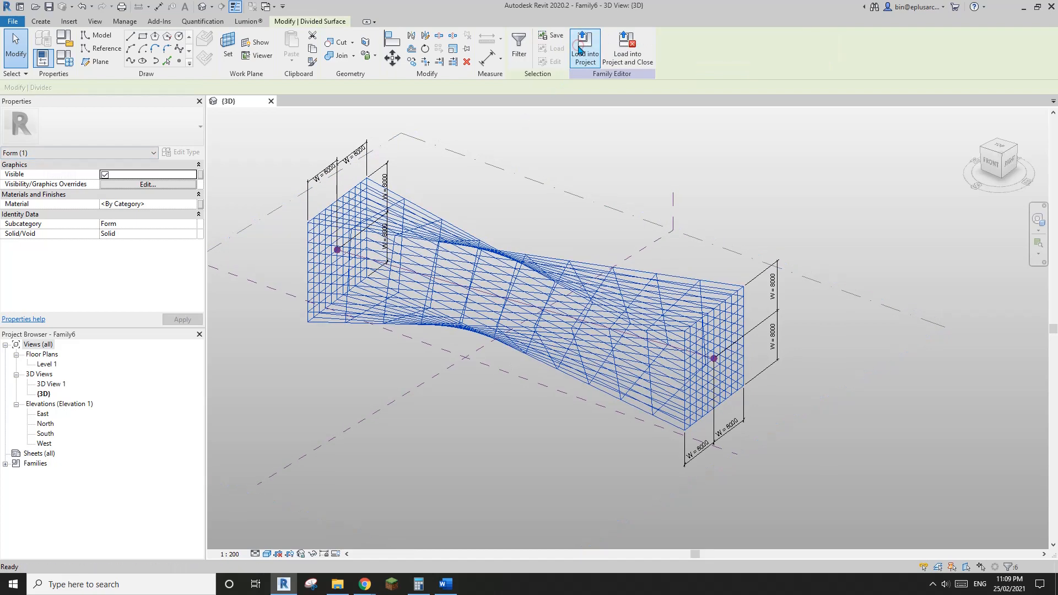
shift+middle_drag(559, 208, 620, 445)
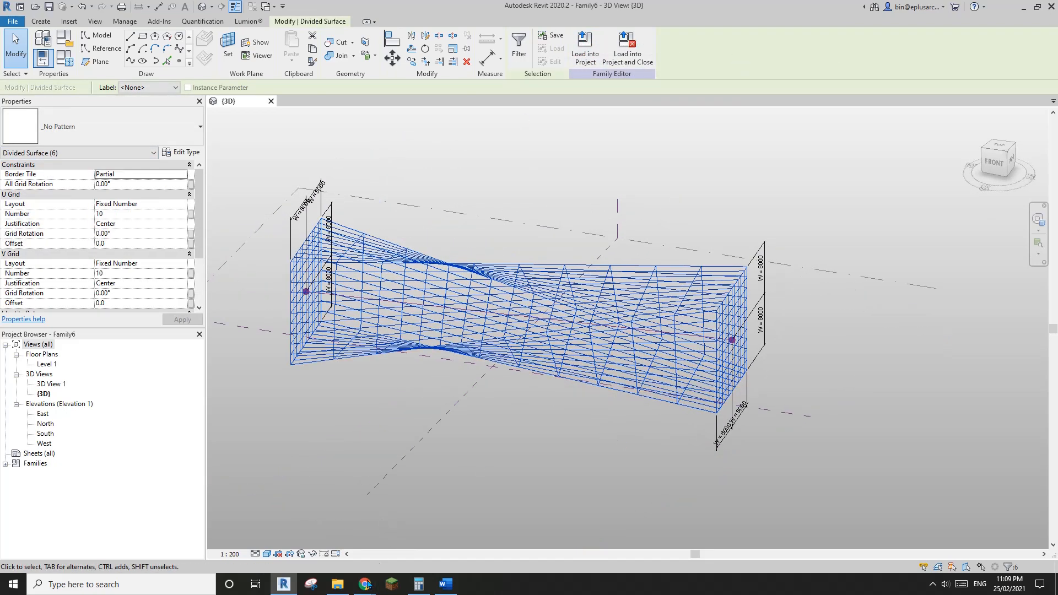
Switch to Chrome to examine the twisted truss bridge reference photo and return to Revit.
mouse_move(365, 584)
click(352, 510)
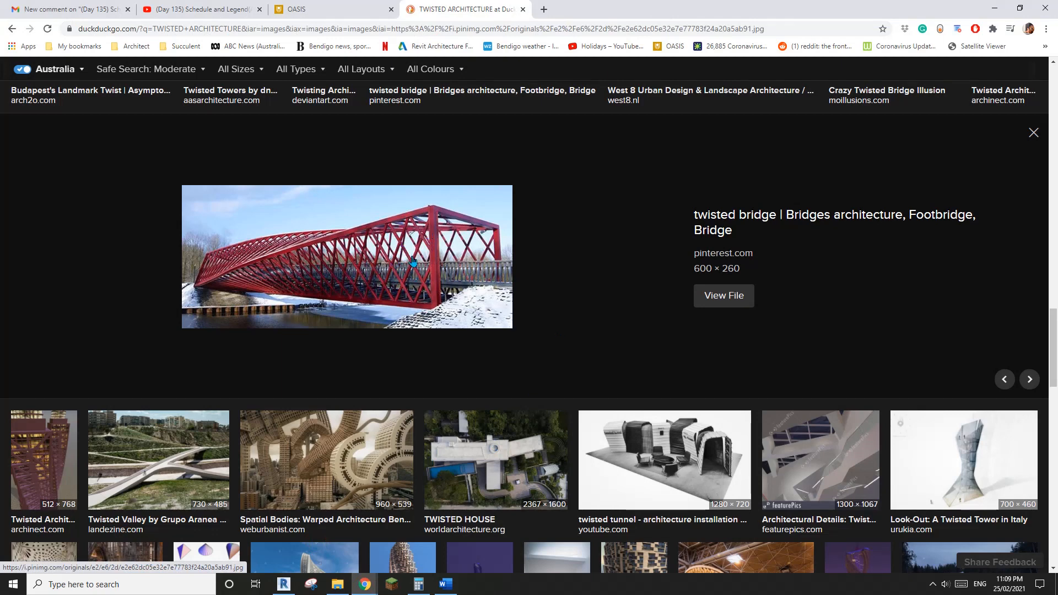
click(284, 584)
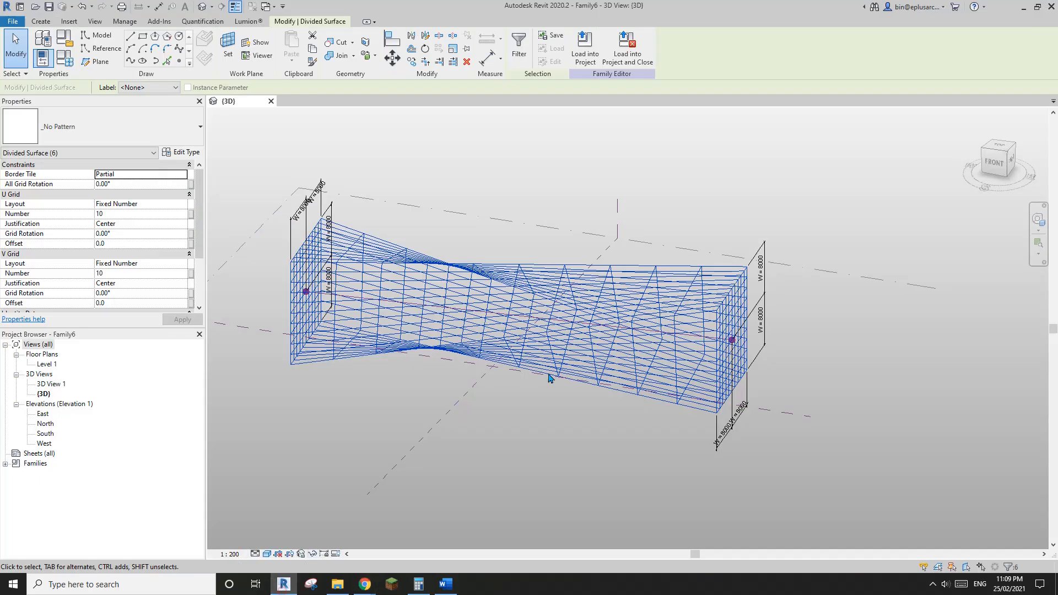
Turn off the surface representation of the divided surface on the rotated end face.
shift+middle_drag(573, 386, 618, 384)
click(647, 359)
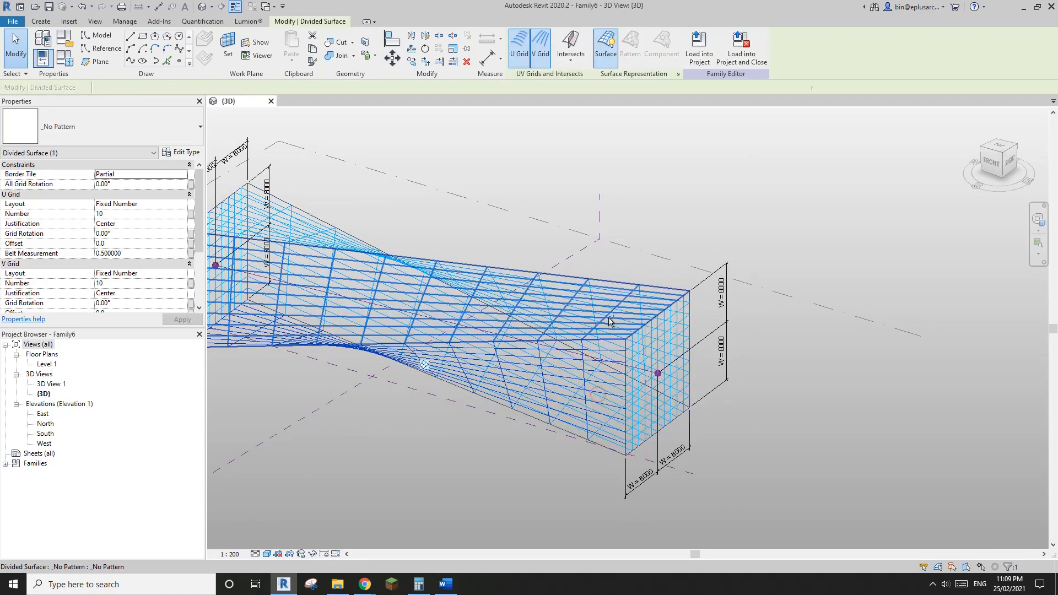
ctrl+click(643, 344)
key(Escape)
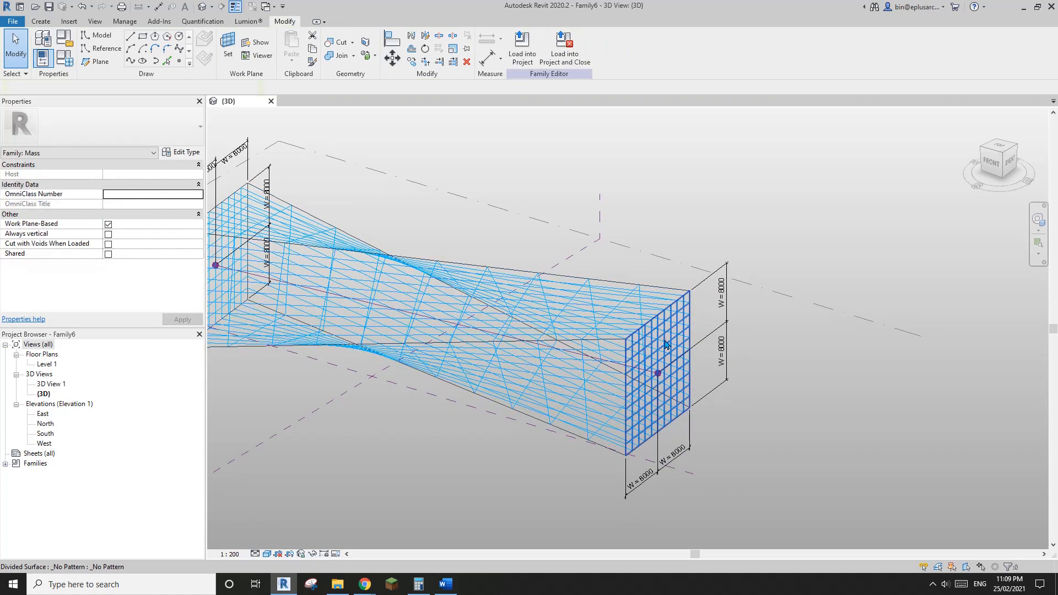
middle_drag(684, 357, 675, 359)
click(676, 359)
click(615, 35)
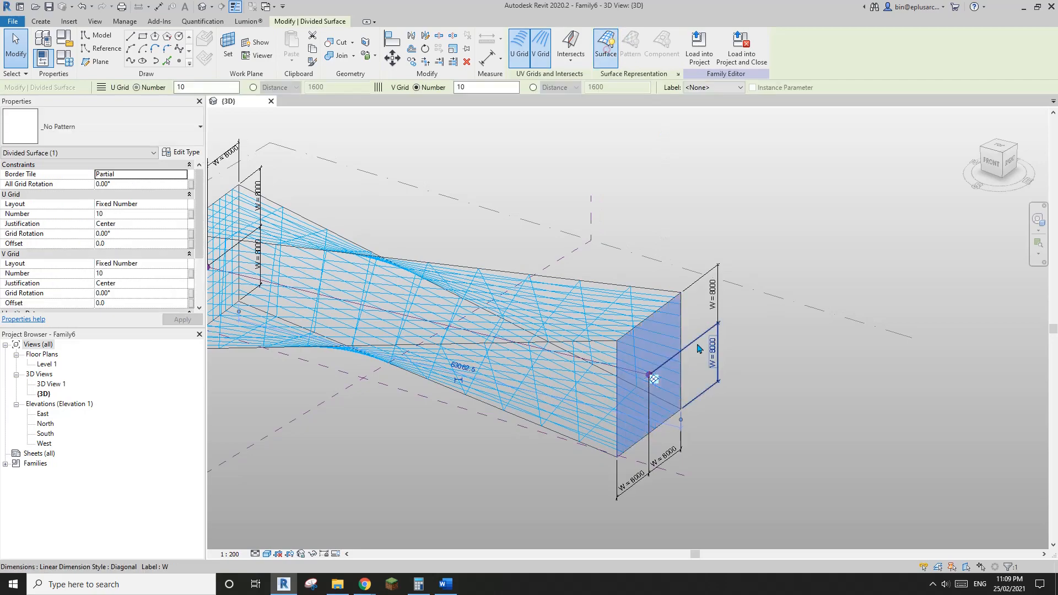
Turn off the surface representation of the divided surface on the opposite, unrotated square end face.
middle_drag(369, 358, 557, 379)
shift+middle_drag(558, 379, 568, 379)
click(537, 484)
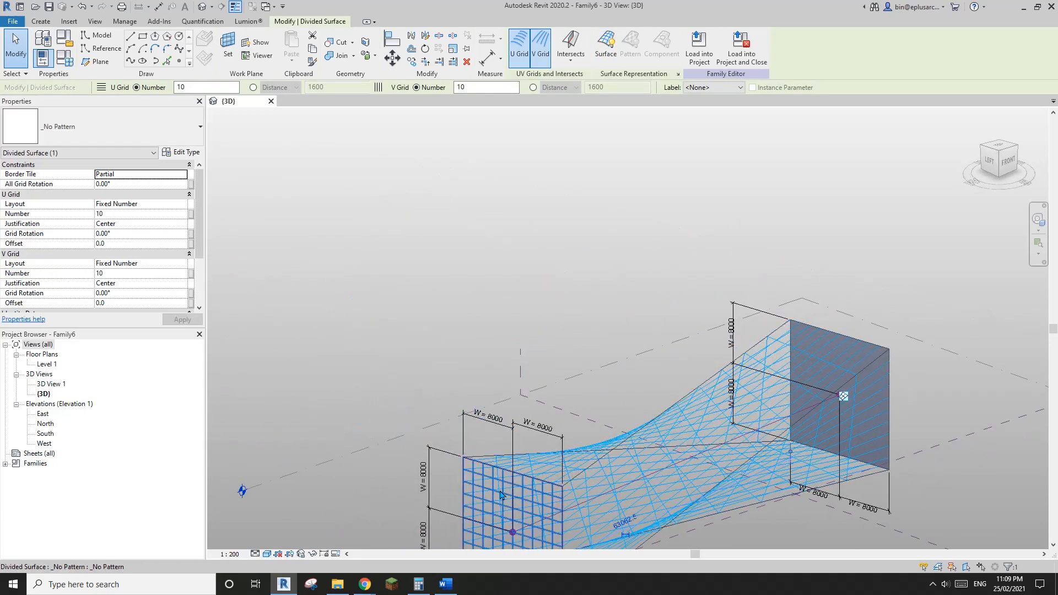
click(608, 51)
scroll(543, 398, down, 1)
middle_drag(543, 397, 510, 307)
key(Escape)
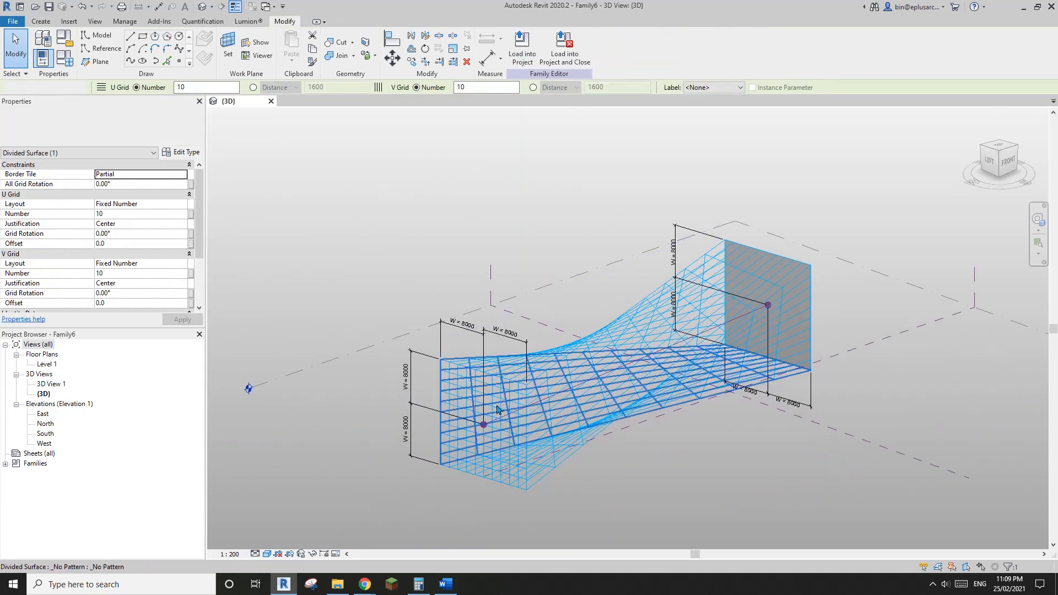
click(495, 411)
shift+middle_drag(567, 377, 555, 402)
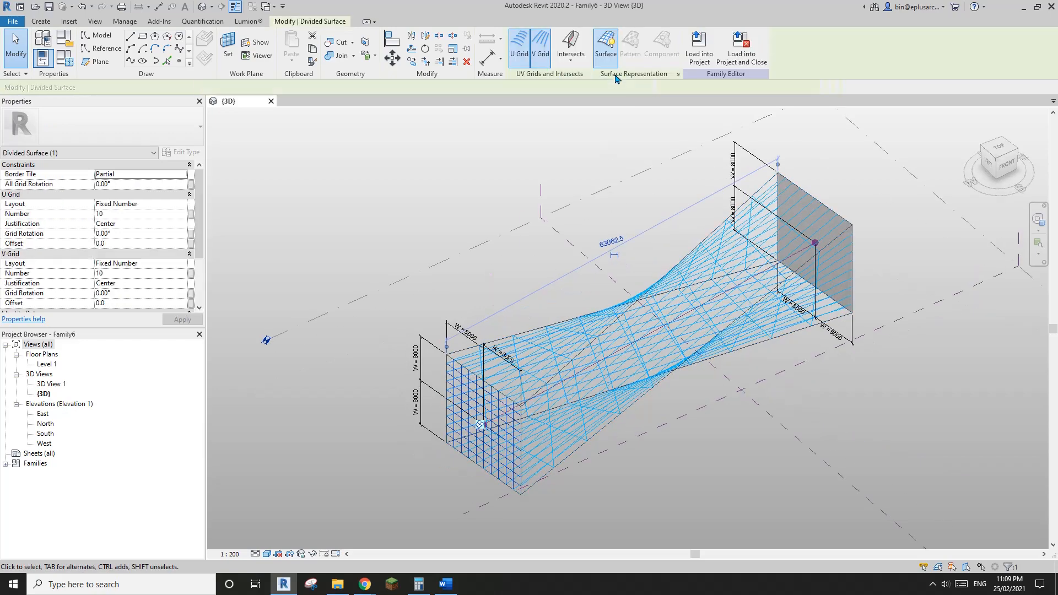
click(606, 52)
key(Escape)
Set the U and V grid layouts of all four twisted side surfaces together to Fixed Distance.
scroll(664, 284, down, 1)
shift+middle_drag(704, 336, 386, 325)
click(581, 354)
ctrl+click(384, 413)
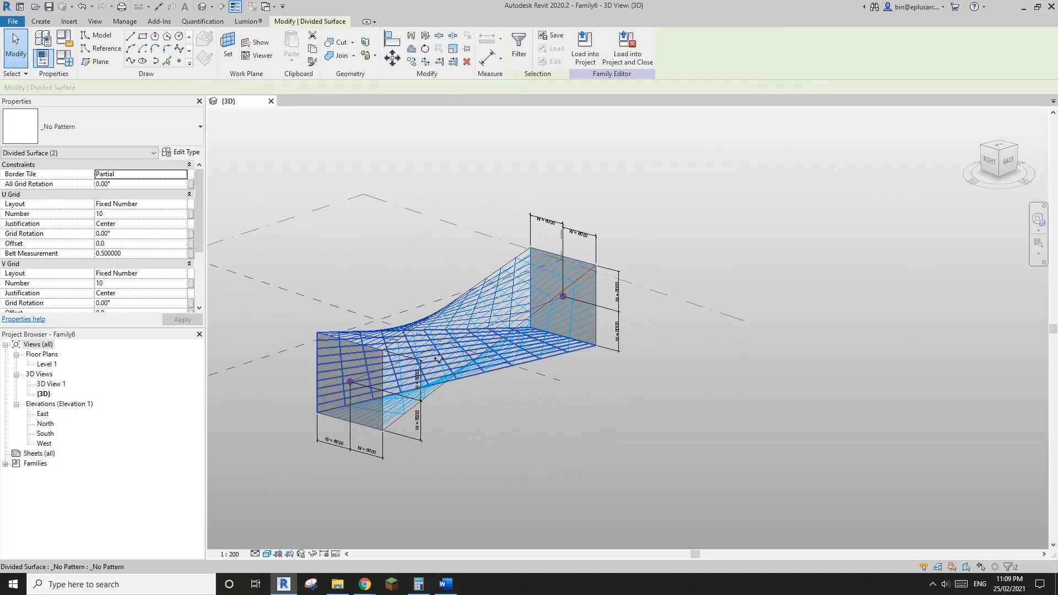
scroll(384, 413, up, 2)
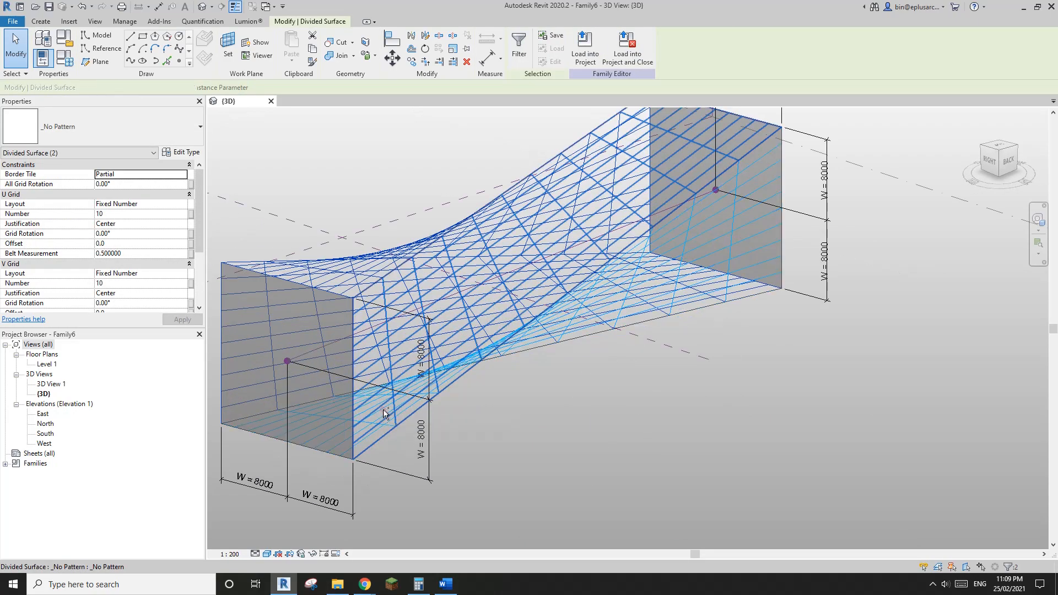
shift+middle_drag(384, 413, 372, 274)
ctrl+click(310, 236)
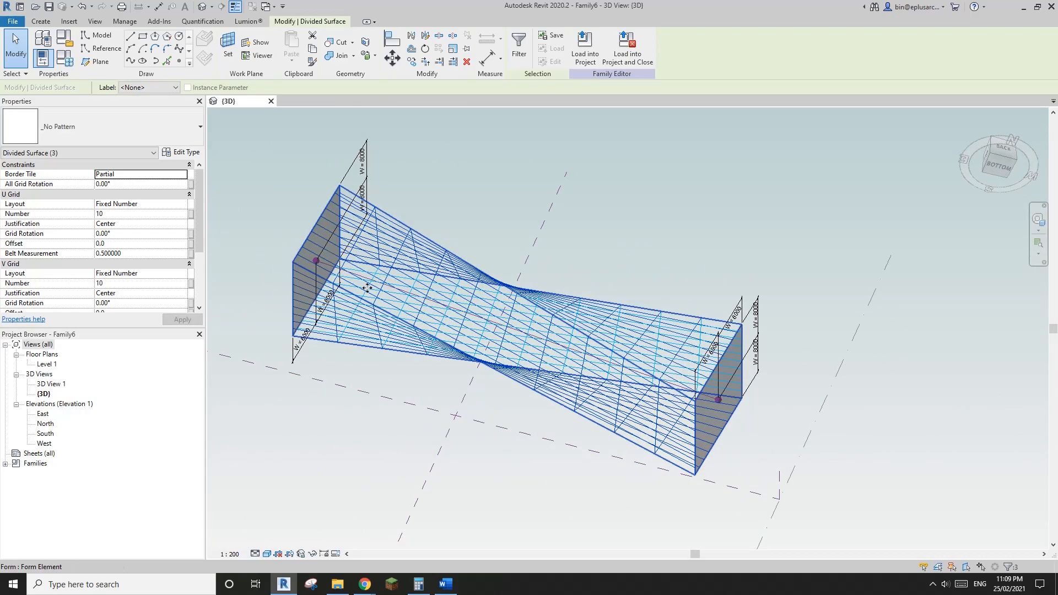
scroll(367, 287, up, 1)
ctrl+click(368, 291)
scroll(371, 291, down, 2)
shift+middle_drag(373, 292, 309, 319)
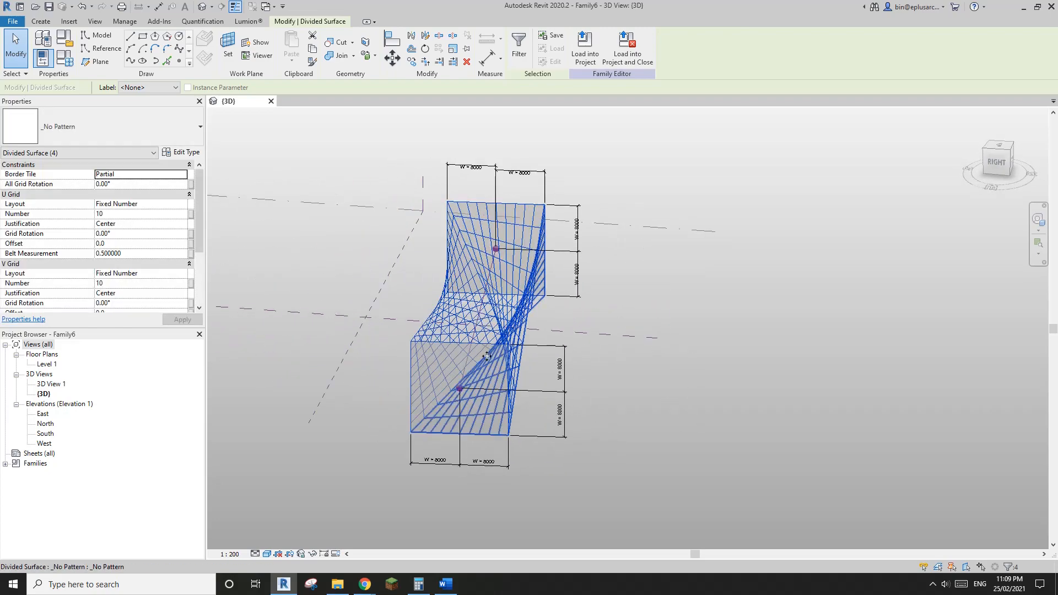
shift+middle_drag(333, 282, 226, 224)
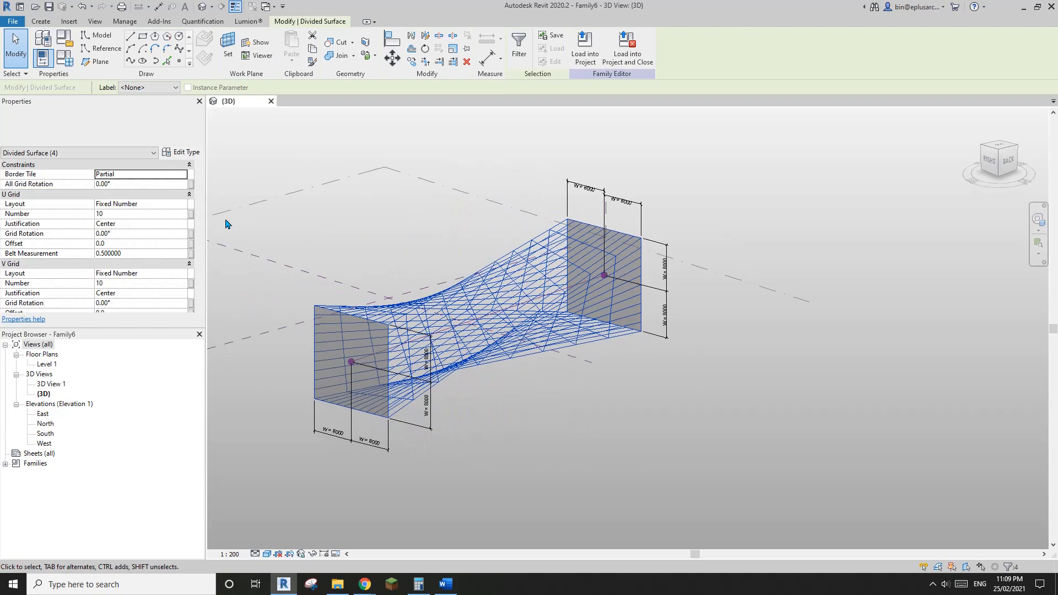
click(137, 204)
click(182, 204)
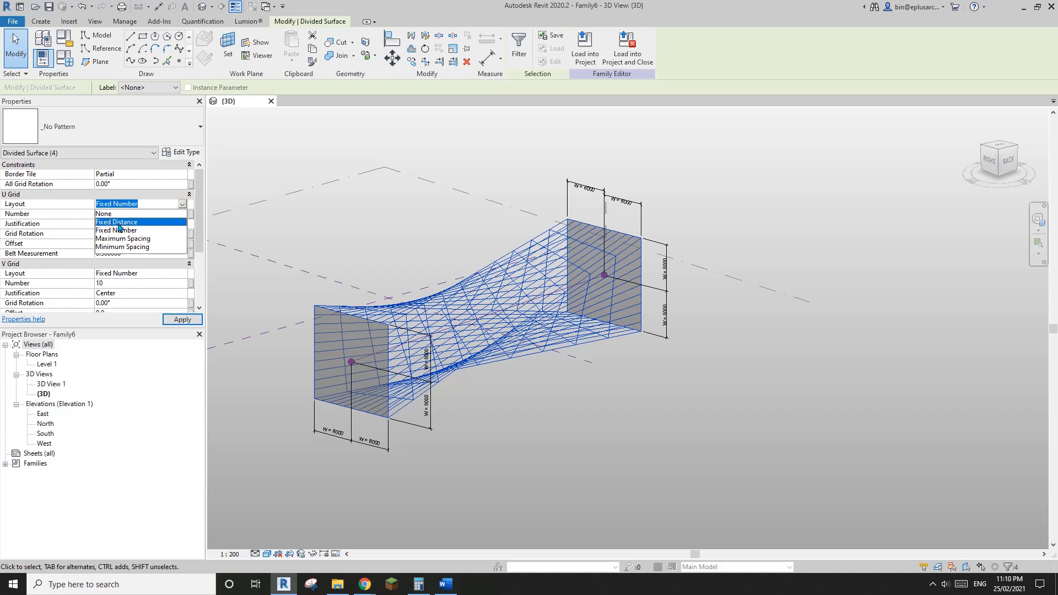
click(119, 222)
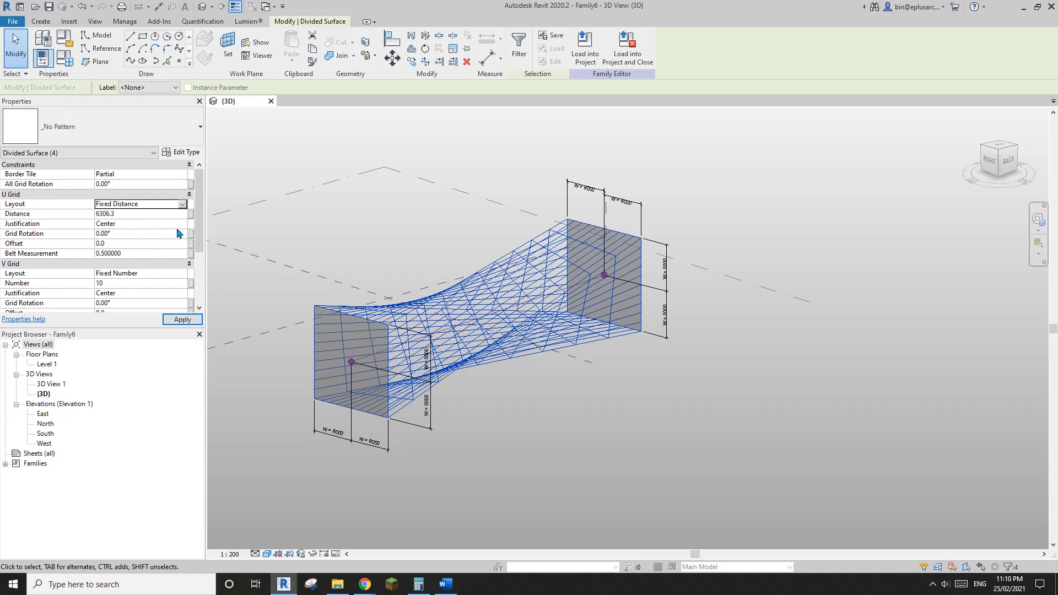
click(182, 274)
click(115, 291)
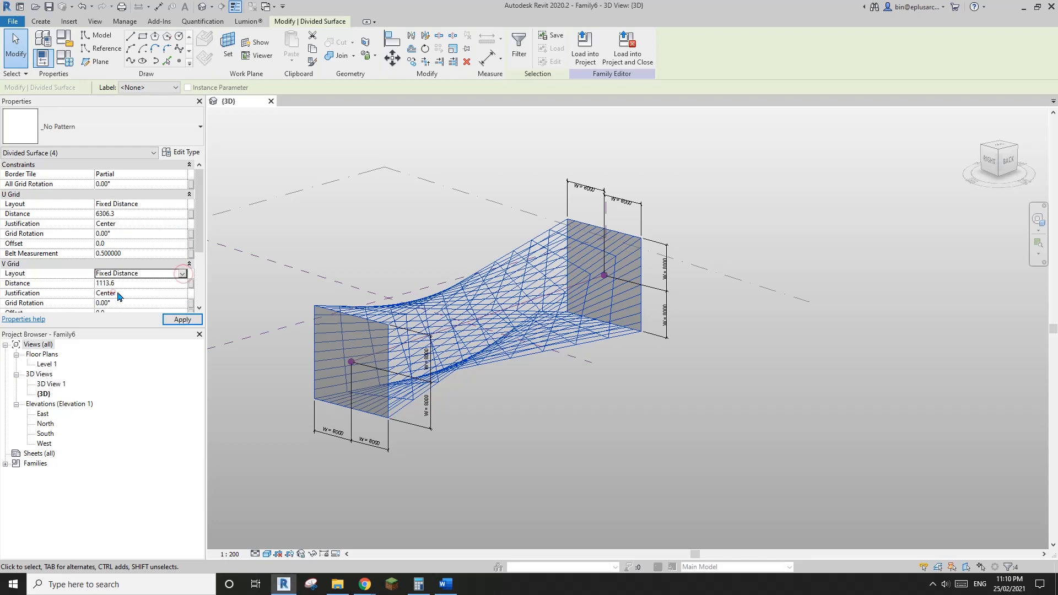
Set both the U grid and V grid distances of the four side surfaces to 2000.
click(132, 218)
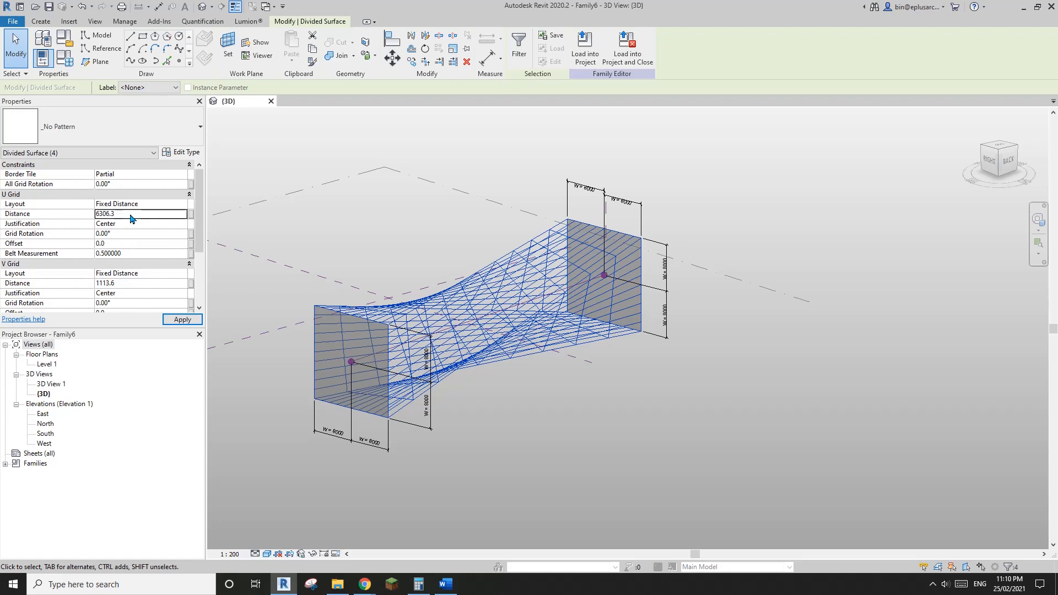
click(133, 282)
text(2000.0)
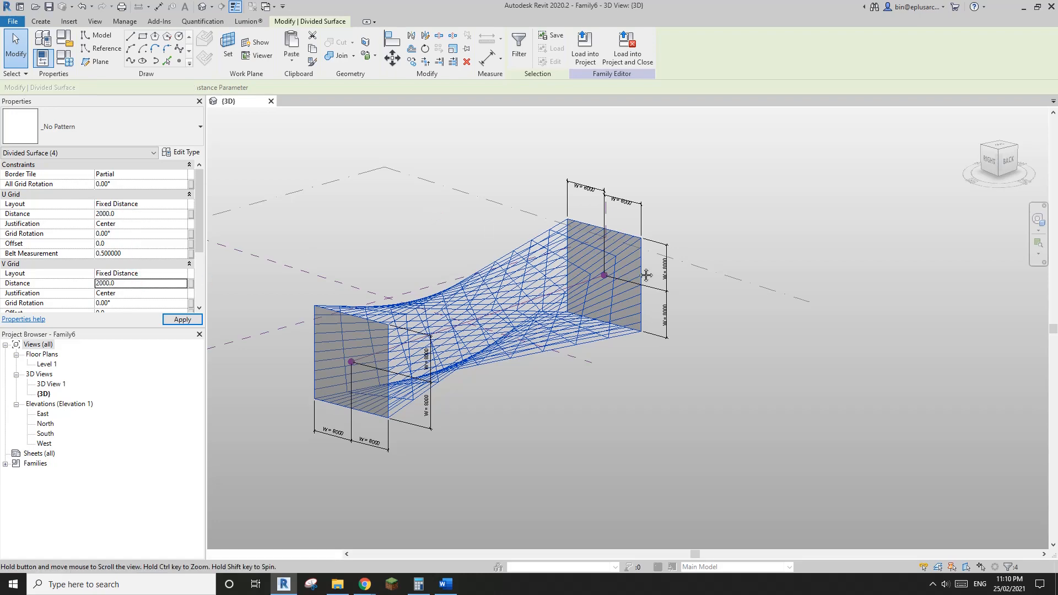
shift+middle_drag(647, 274, 496, 361)
middle_drag(683, 352, 562, 344)
middle_drag(683, 335, 464, 326)
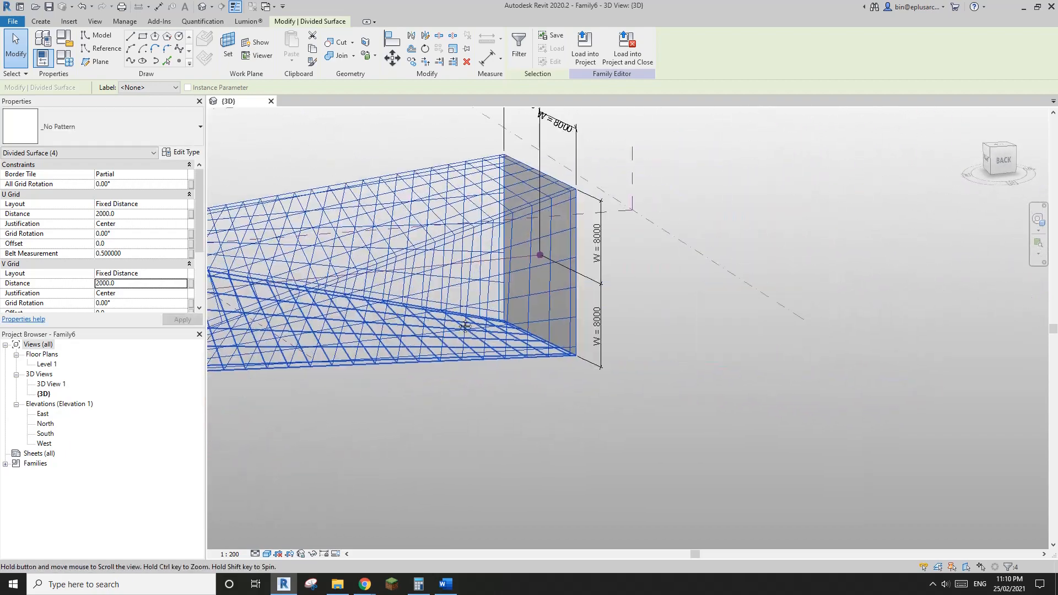
scroll(491, 303, up, 2)
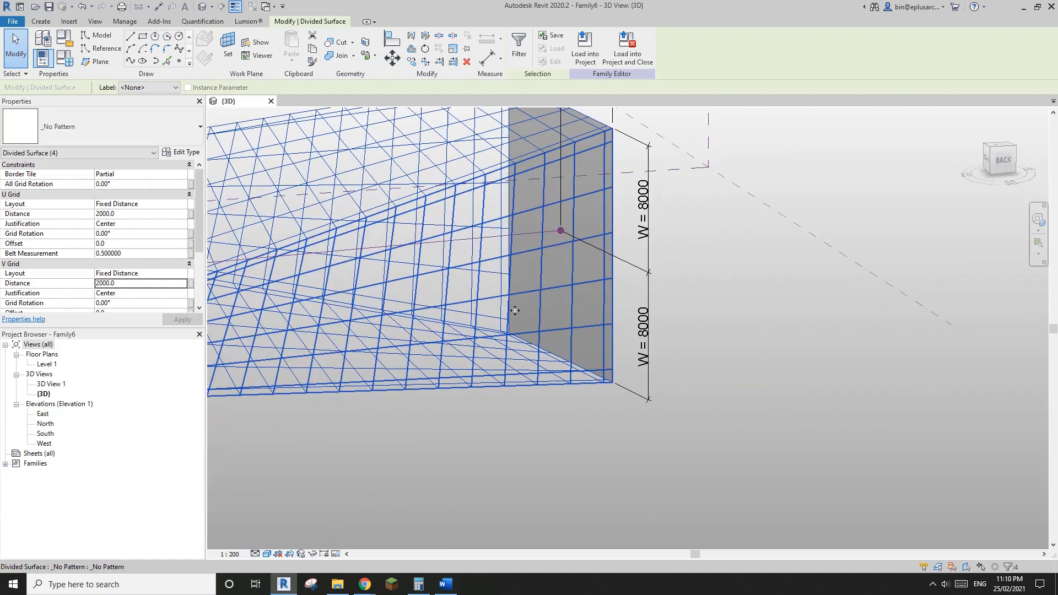
middle_drag(500, 292, 500, 299)
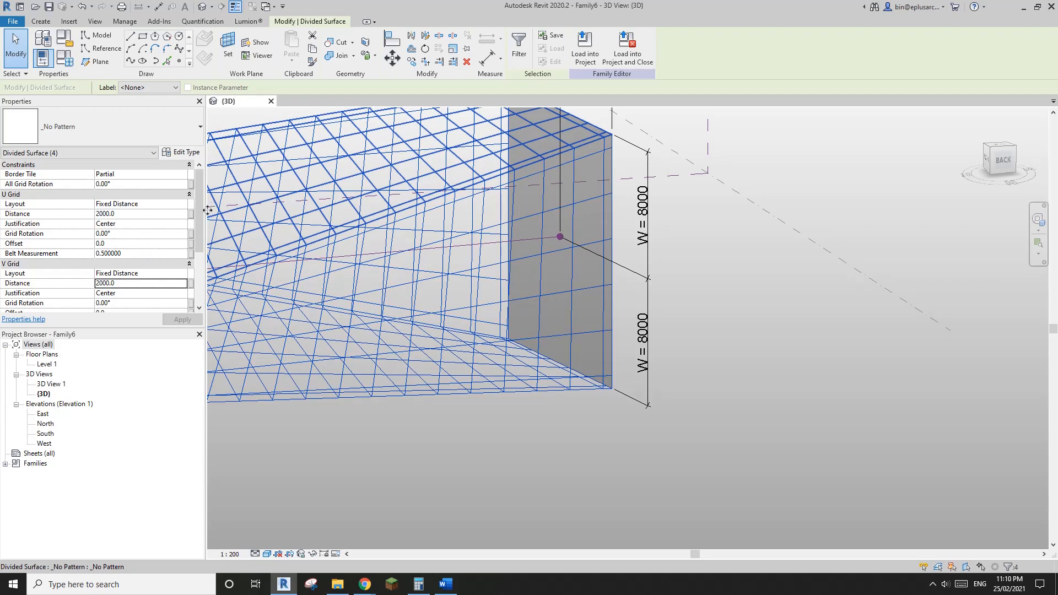
Set the grid rotation of both the U grid and the V grid on the side surfaces to 30°.
scroll(110, 234, down, 1)
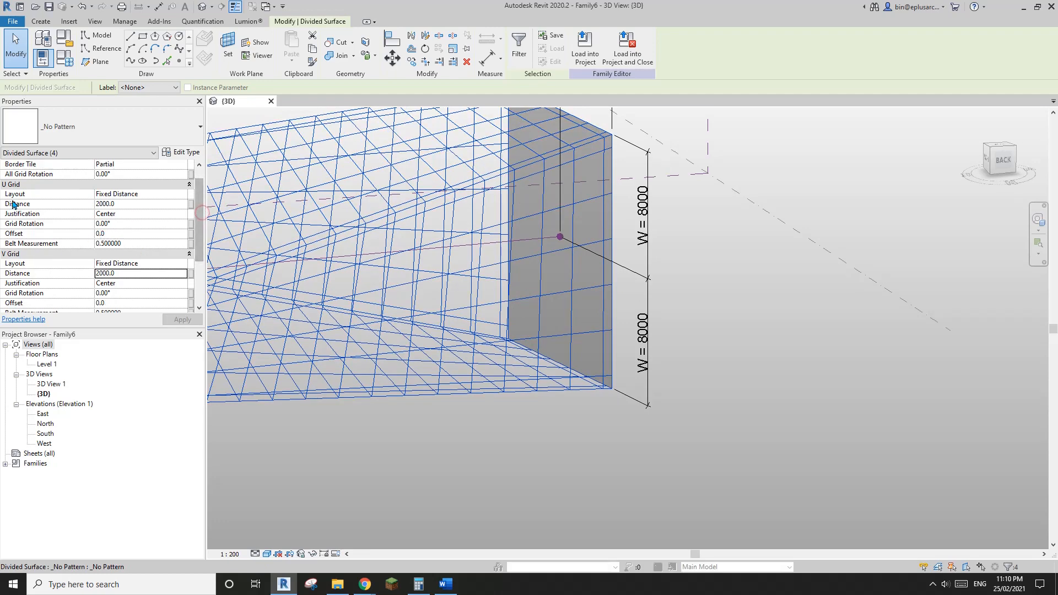
click(129, 224)
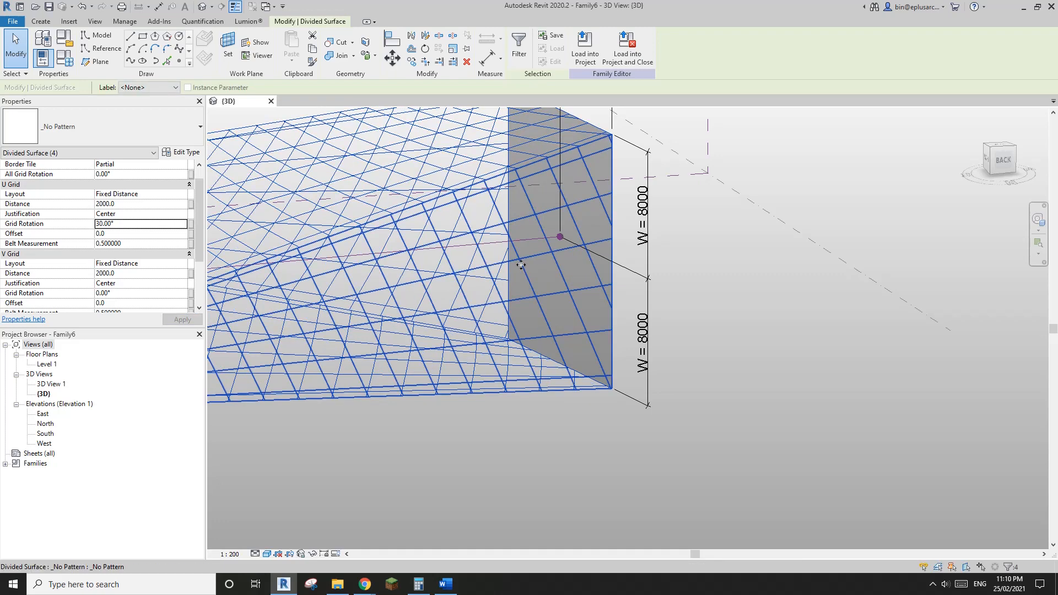
click(136, 293)
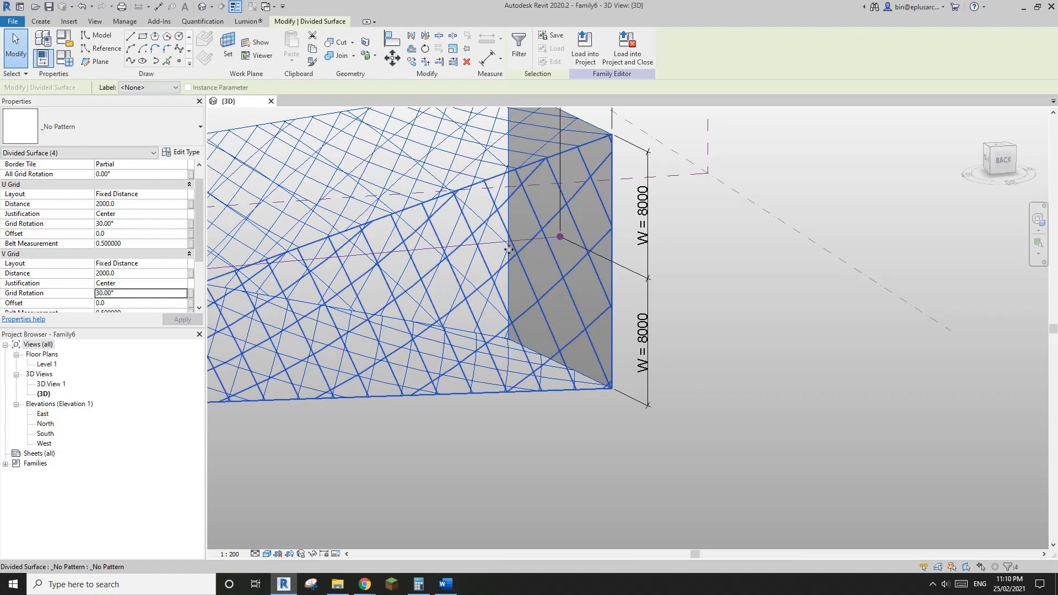
scroll(508, 250, down, 1)
shift+middle_drag(509, 249, 508, 220)
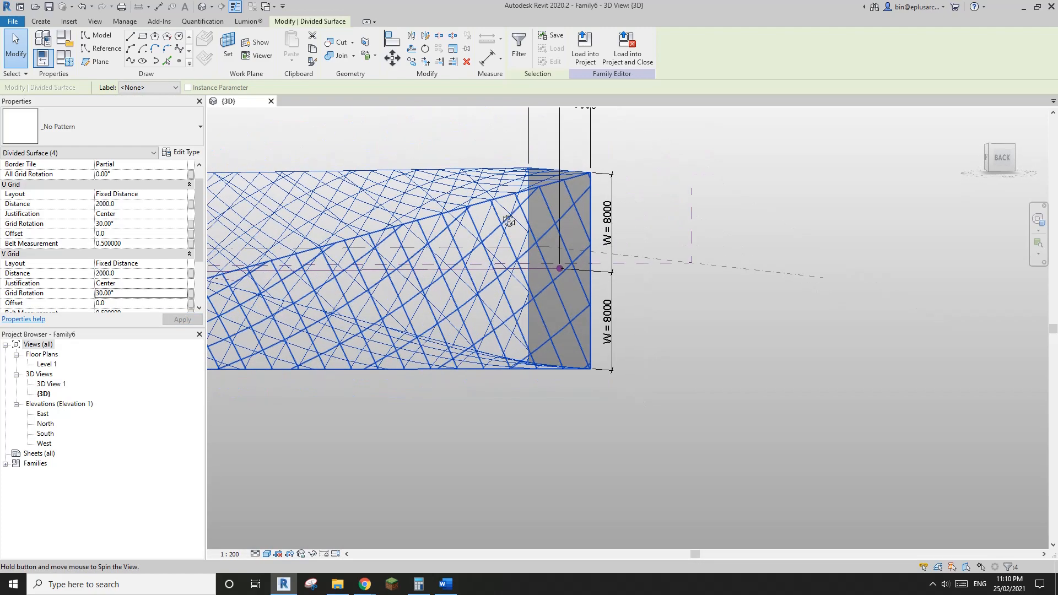
Try V grid rotations of 60° and 70° on the side surfaces.
click(137, 298)
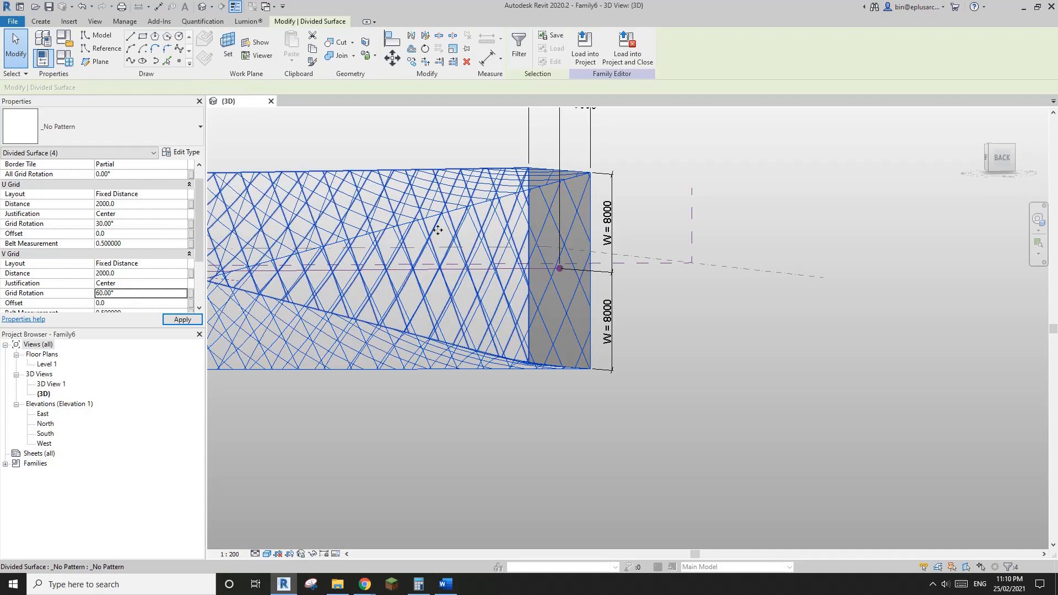
shift+middle_drag(449, 234, 548, 206)
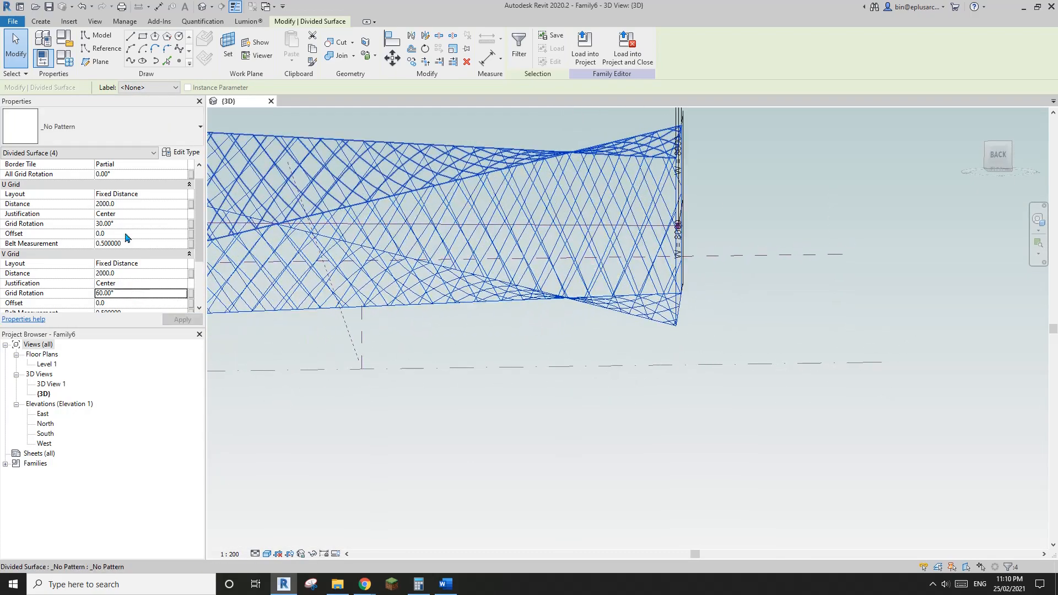
click(130, 296)
text(7)
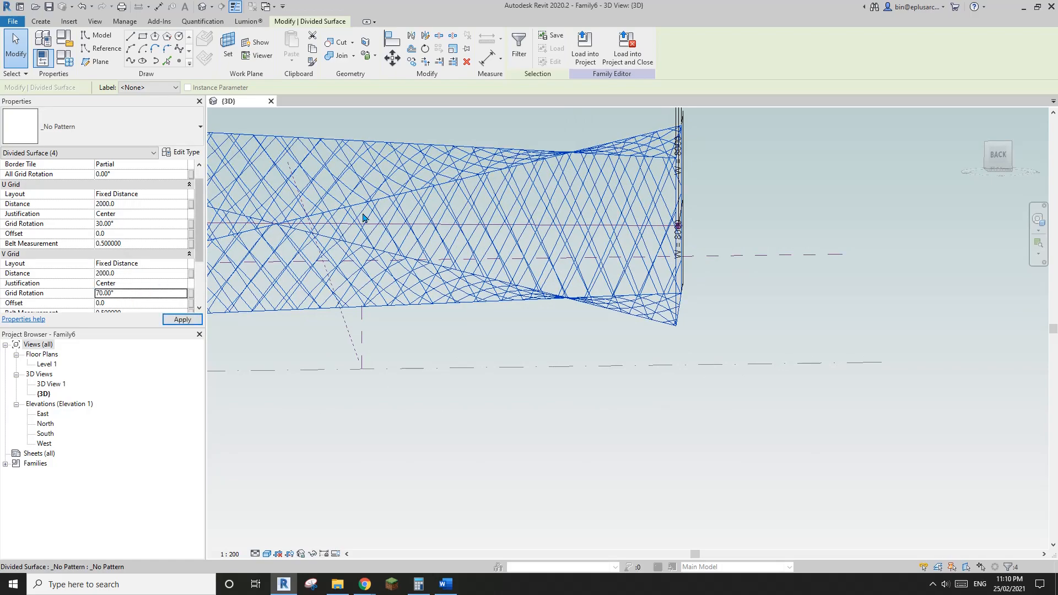
shift+middle_drag(363, 218, 592, 264)
middle_drag(631, 218, 568, 245)
scroll(571, 243, up, 1)
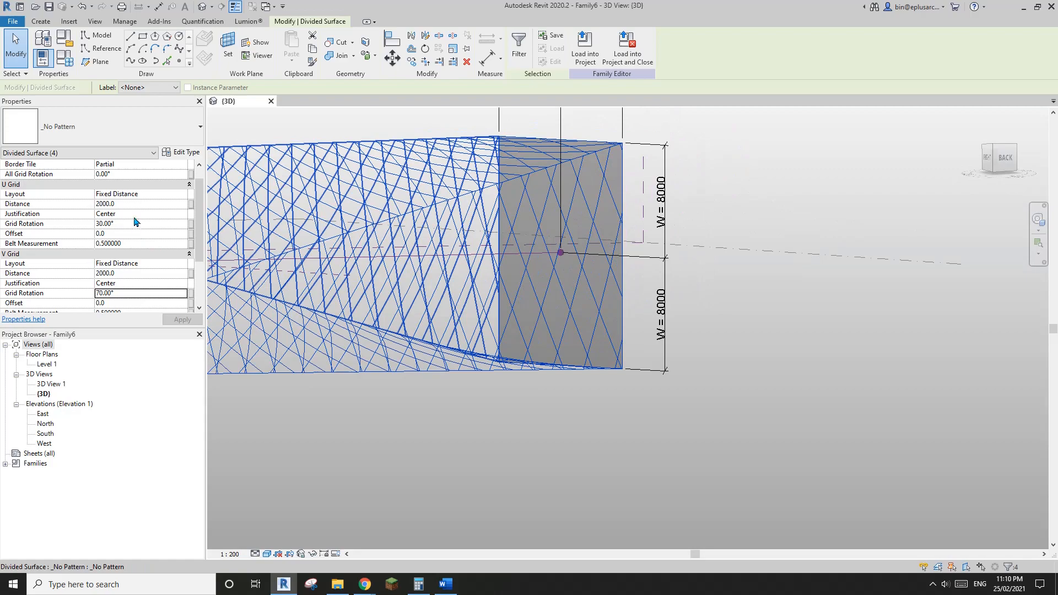
Set the U grid rotation of the side surfaces to 20° and examine the resulting lattice near the end face.
click(134, 223)
shift+middle_drag(717, 225, 682, 123)
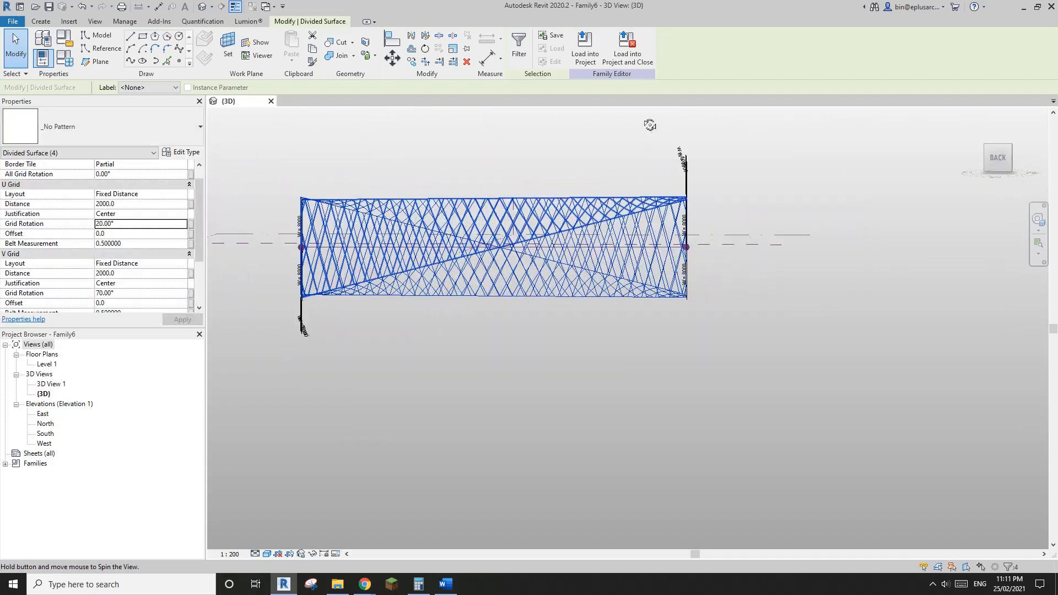
scroll(608, 325, up, 6)
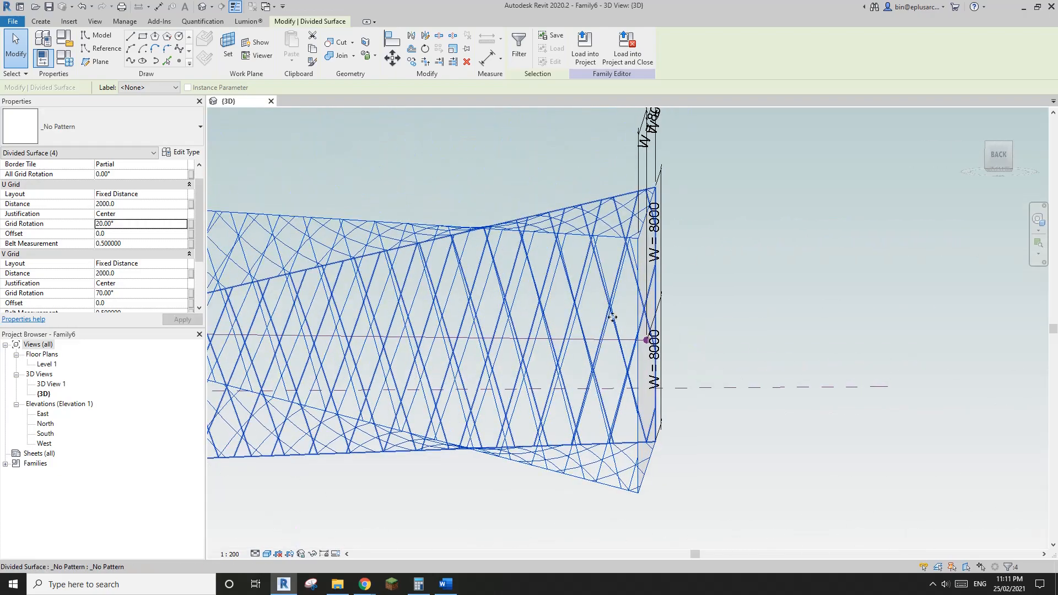
shift+middle_drag(539, 369, 588, 356)
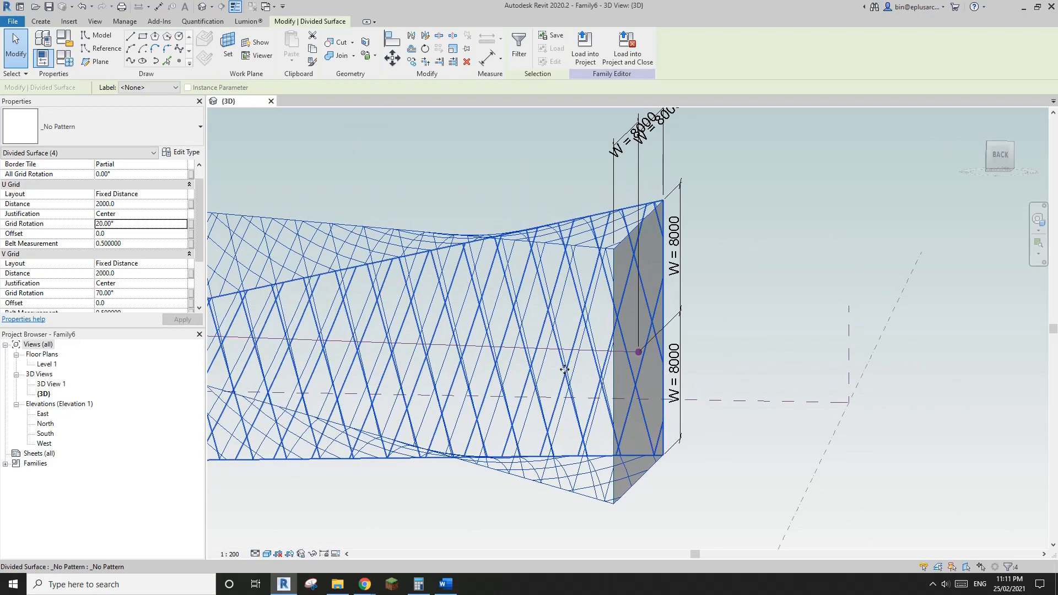
shift+middle_drag(573, 309, 219, 301)
Set the side surfaces' V grid rotation to 60° and U grid rotation to 30°.
click(136, 295)
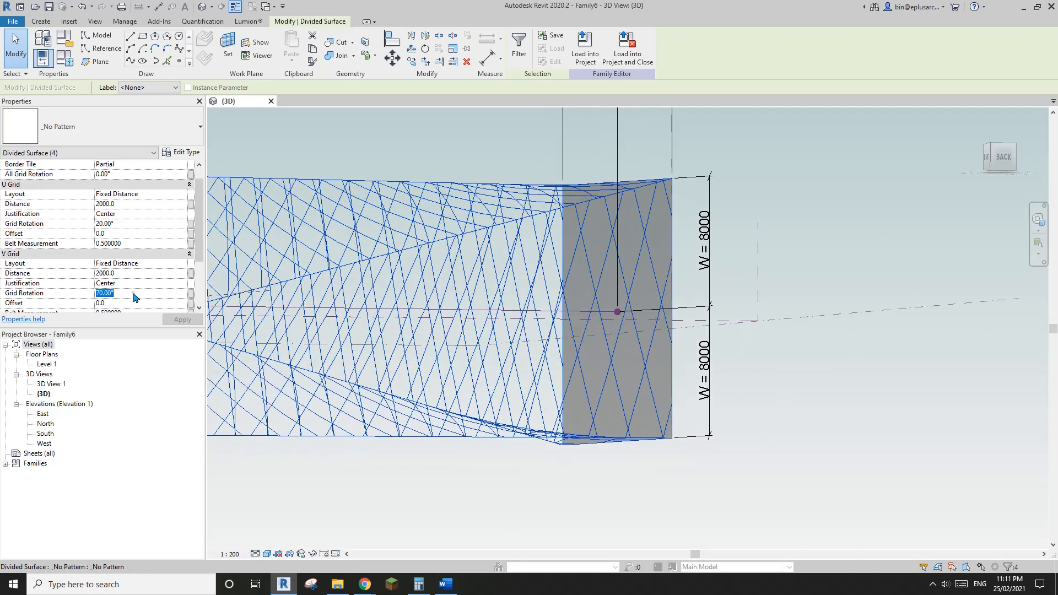
click(136, 224)
text(30)
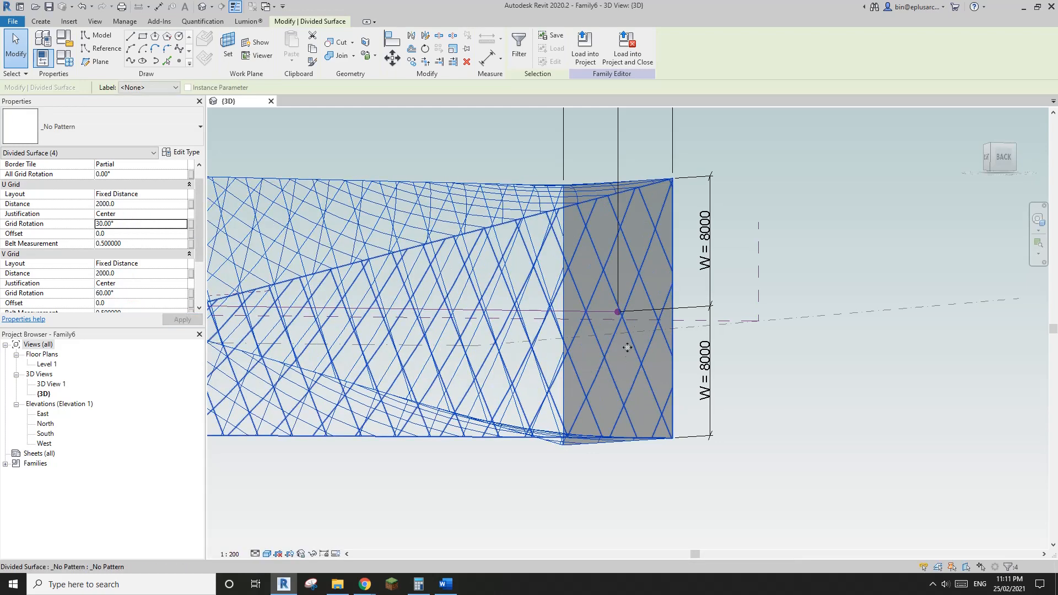
middle_drag(619, 351, 600, 310)
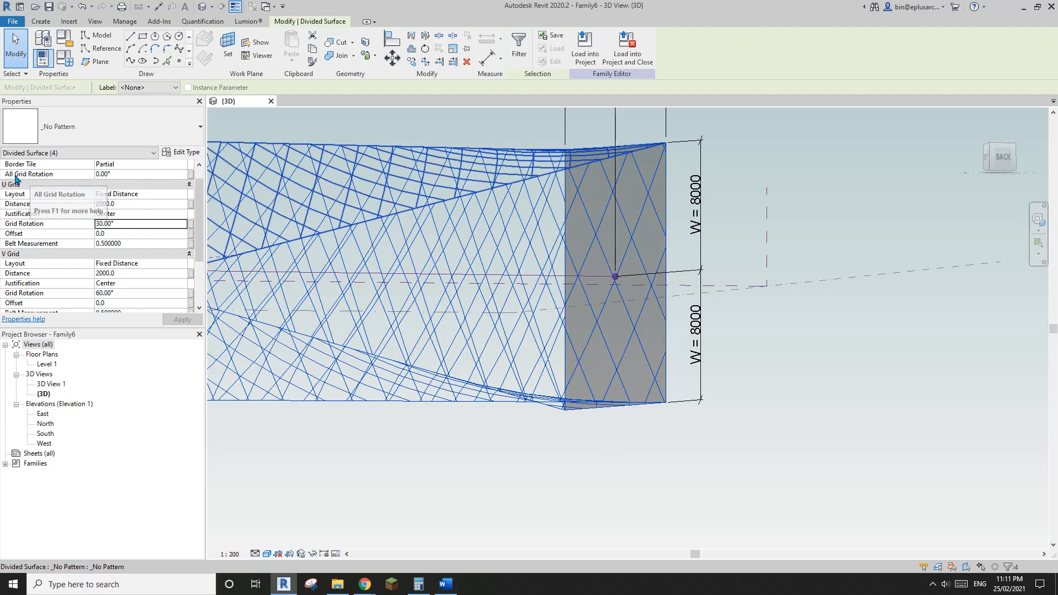
Set the All Grid Rotation of the four side surfaces to 20°.
click(137, 176)
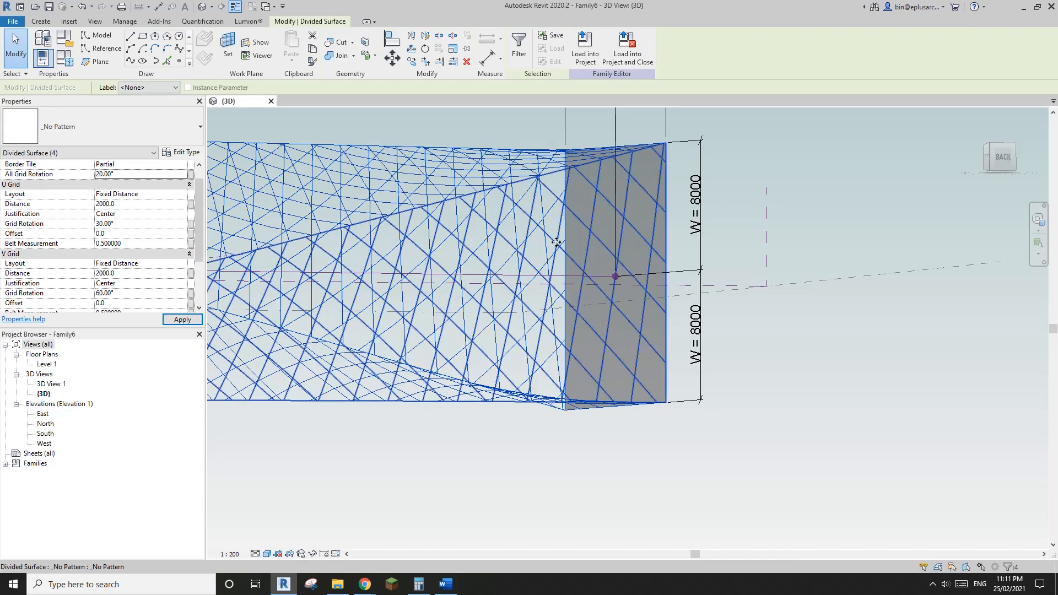
scroll(552, 250, down, 2)
shift+middle_drag(551, 254, 485, 241)
Set the All Grid Rotation of the four side surfaces to 15°.
click(150, 176)
text(1)
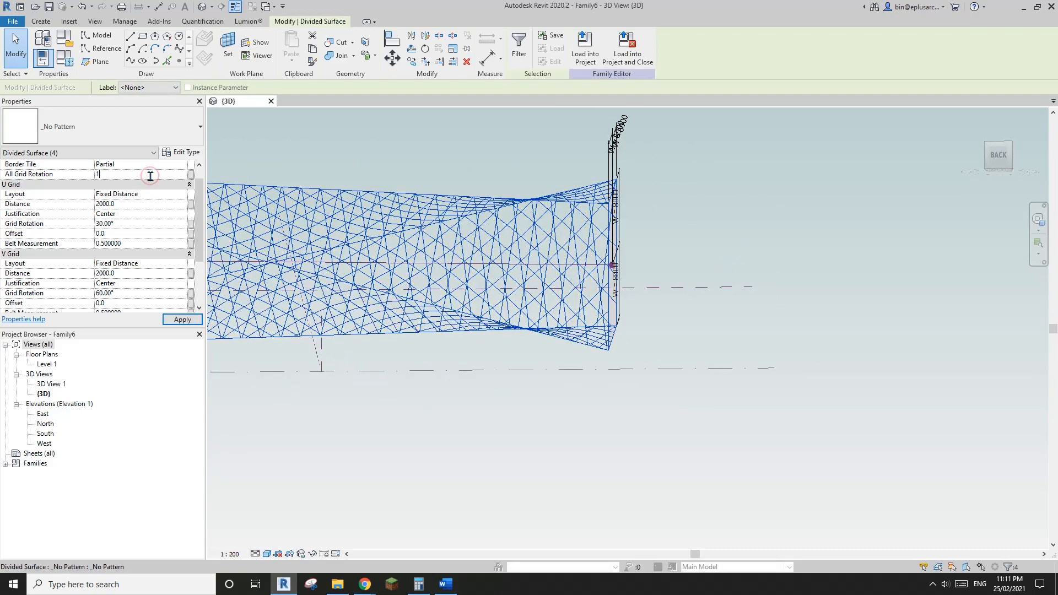
text(5)
shift+middle_drag(630, 235, 574, 354)
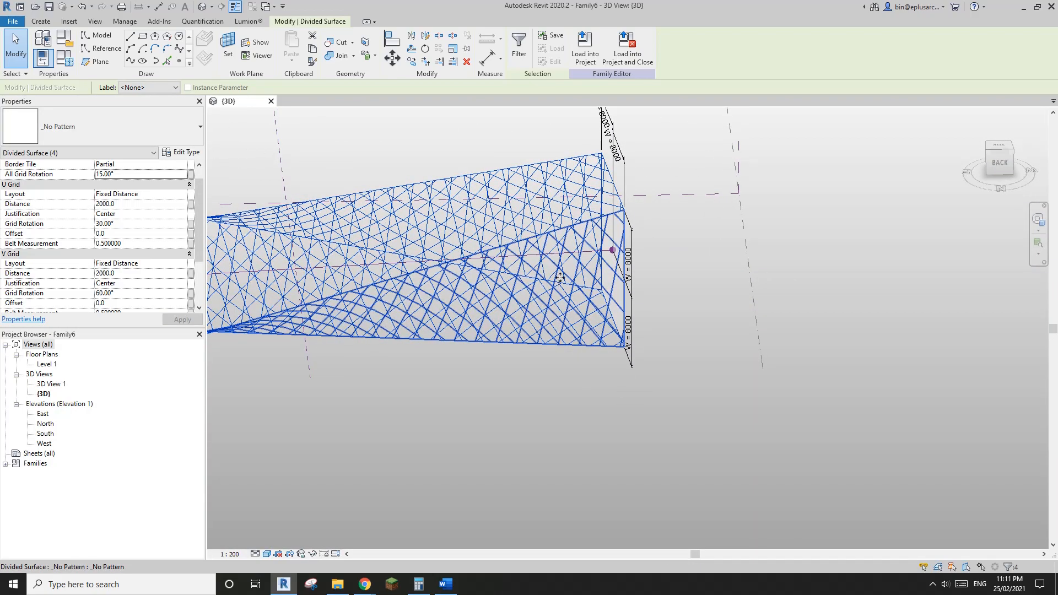
shift+middle_drag(560, 277, 620, 271)
Switch to Chrome to check the bridge photo's lattice, and return to Revit to compare it with the side surface grids.
mouse_move(366, 585)
click(297, 540)
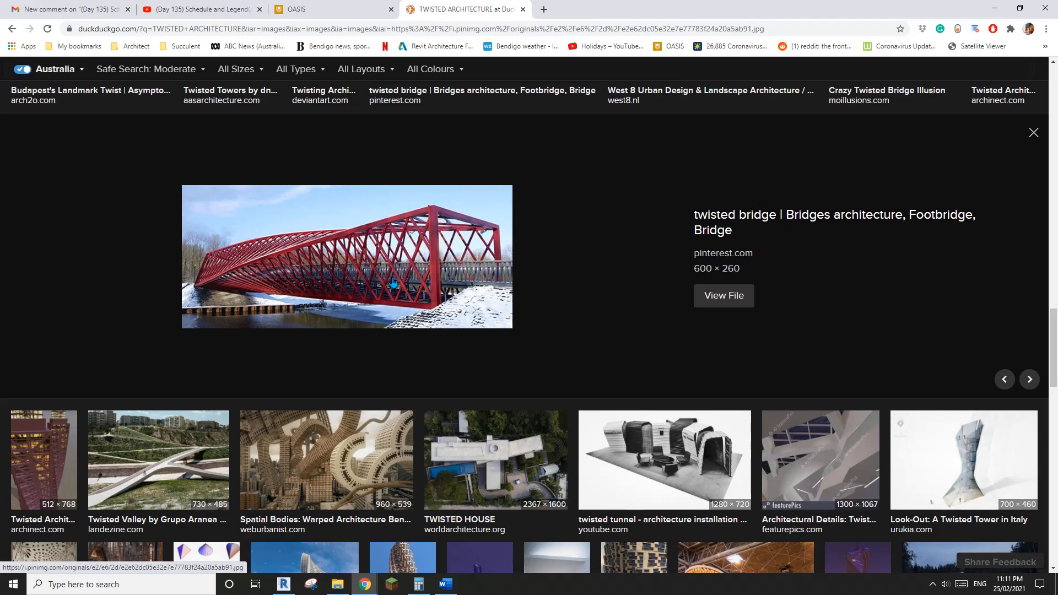
click(289, 588)
middle_drag(517, 379, 428, 403)
shift+middle_drag(653, 344, 641, 386)
scroll(667, 304, up, 3)
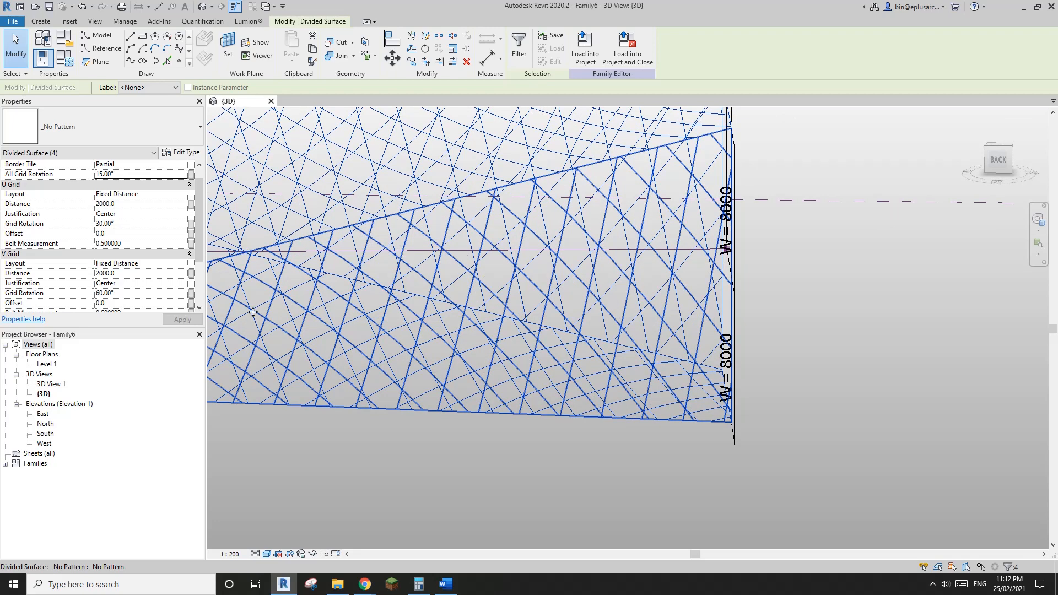
Set the U grid and V grid distances of the four divided side surfaces to 2500.
click(129, 202)
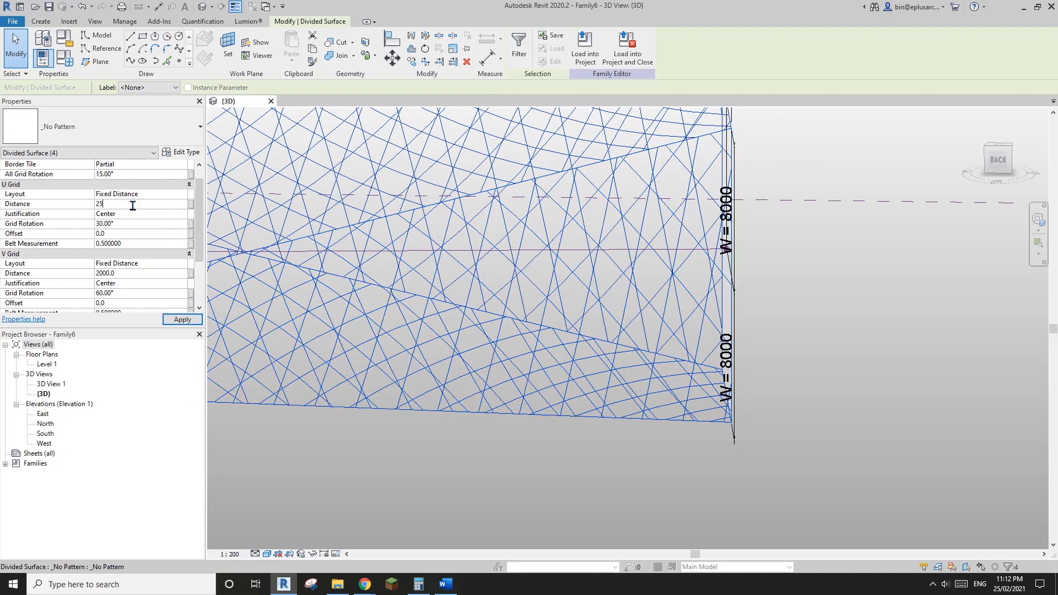
click(131, 274)
text(2)
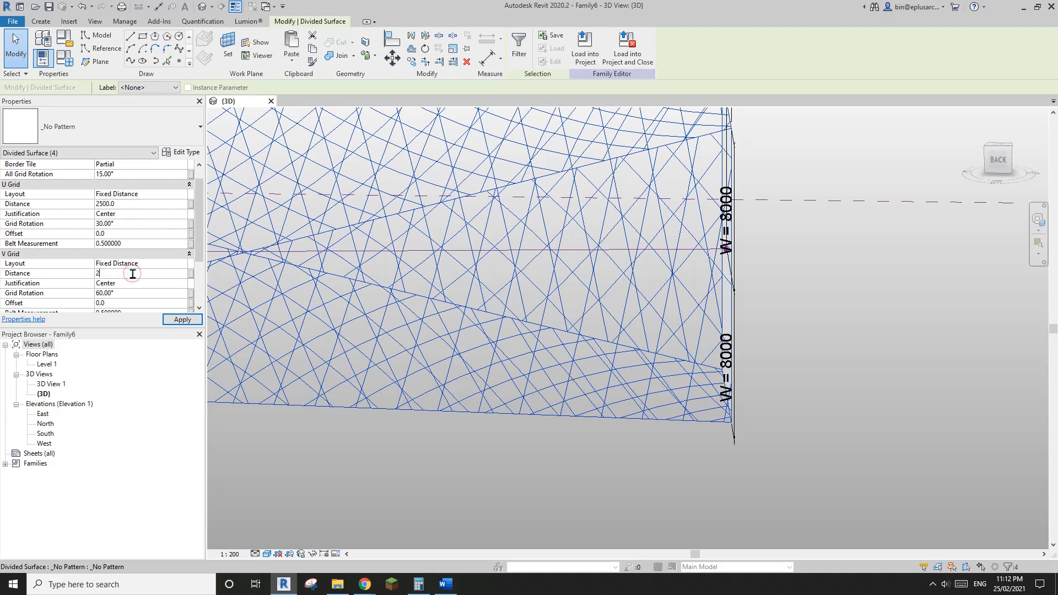
text(500)
shift+middle_drag(441, 208, 598, 227)
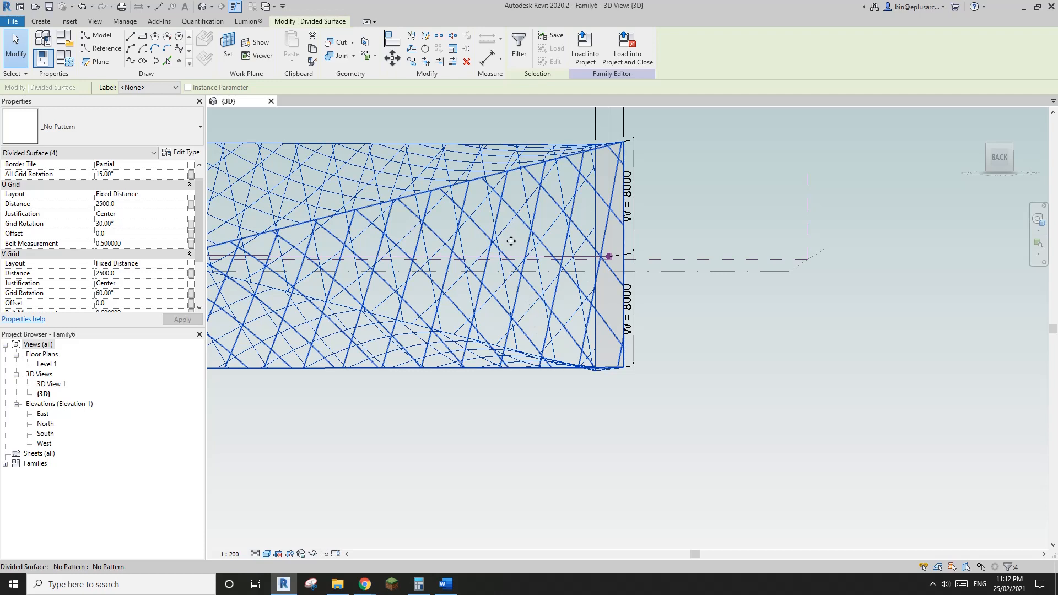
Set the U grid and V grid distances of the four divided side surfaces to 2700.
click(140, 203)
text(27)
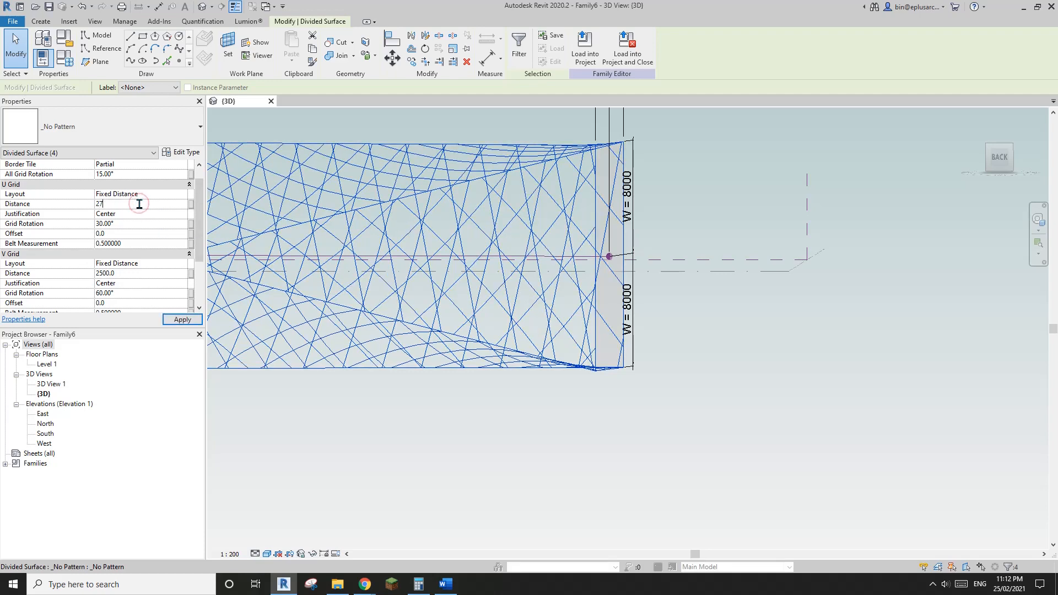
click(142, 272)
text(270)
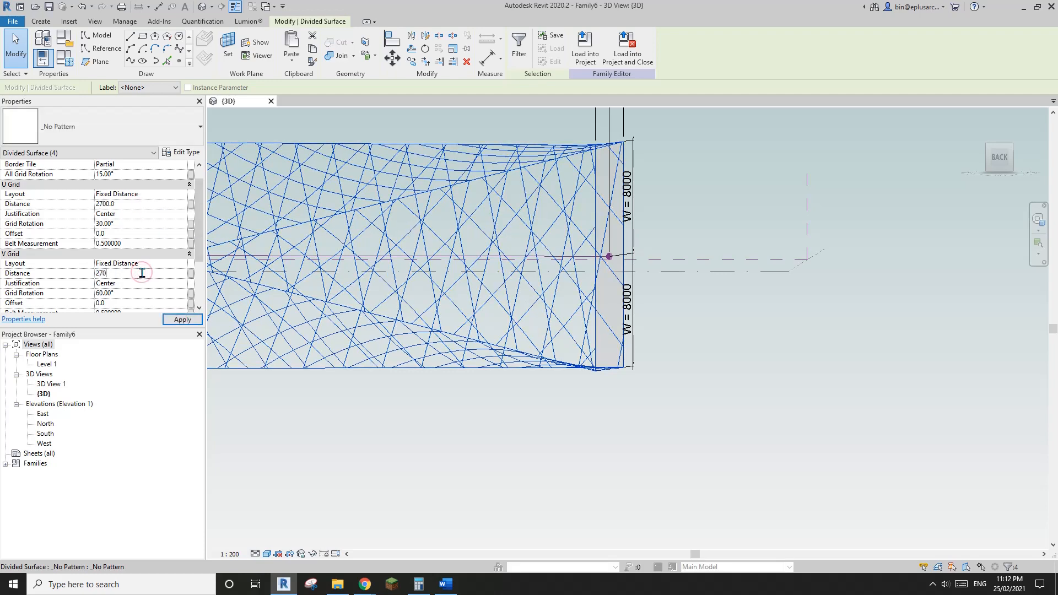
text(0)
scroll(545, 215, down, 1)
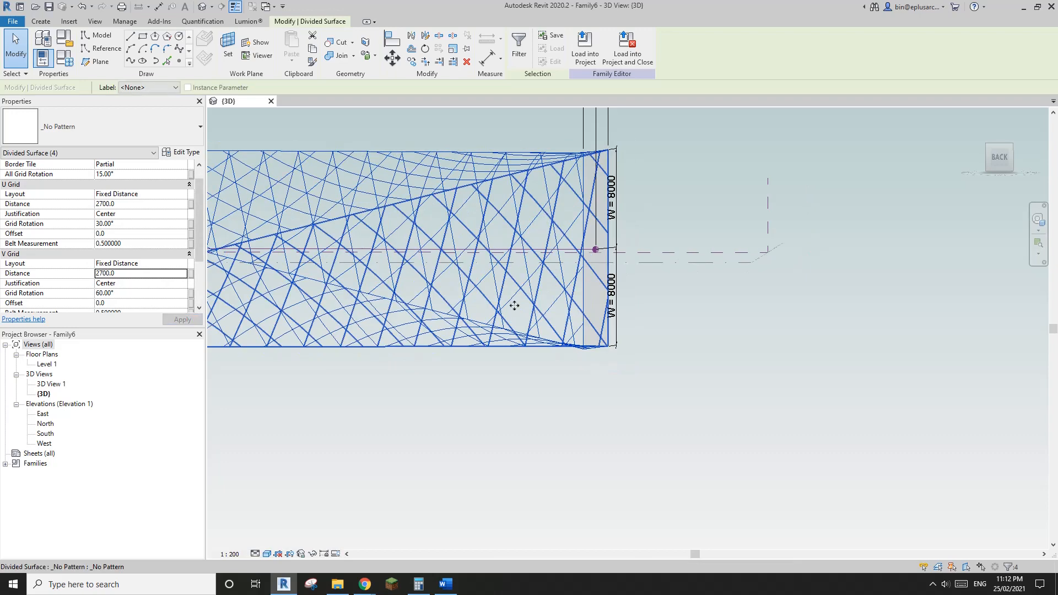
Set the U grid and V grid distances of the four side surfaces to 3000 and inspect the lattice along the bridge.
click(142, 205)
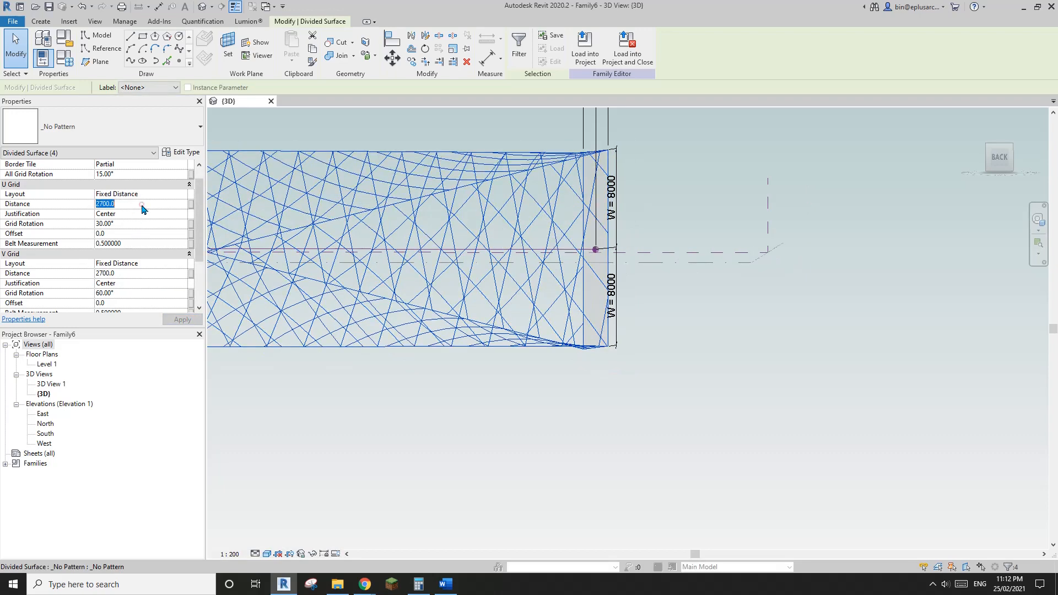
click(140, 273)
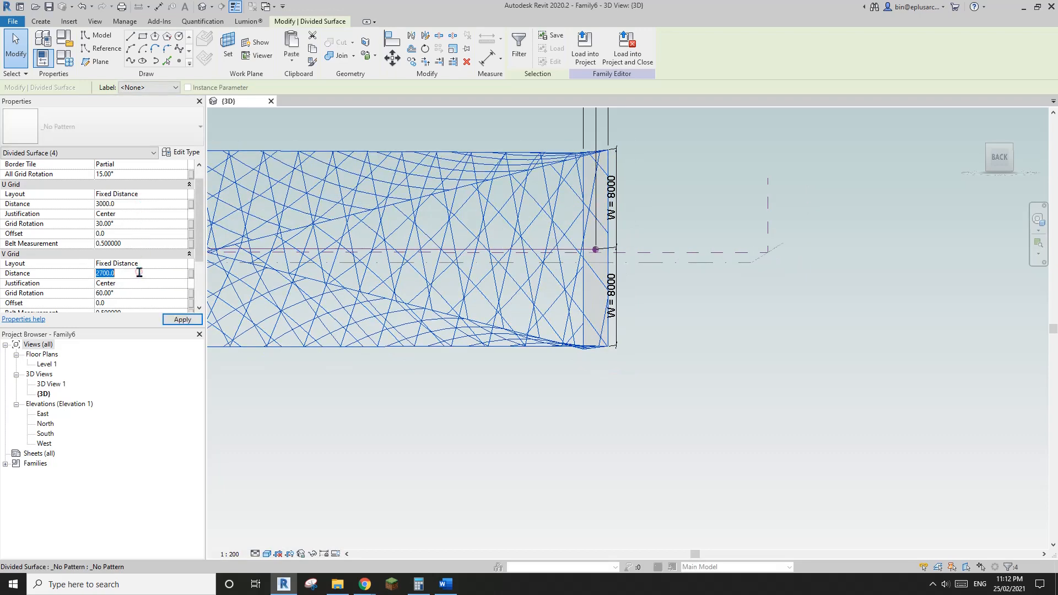
text(30)
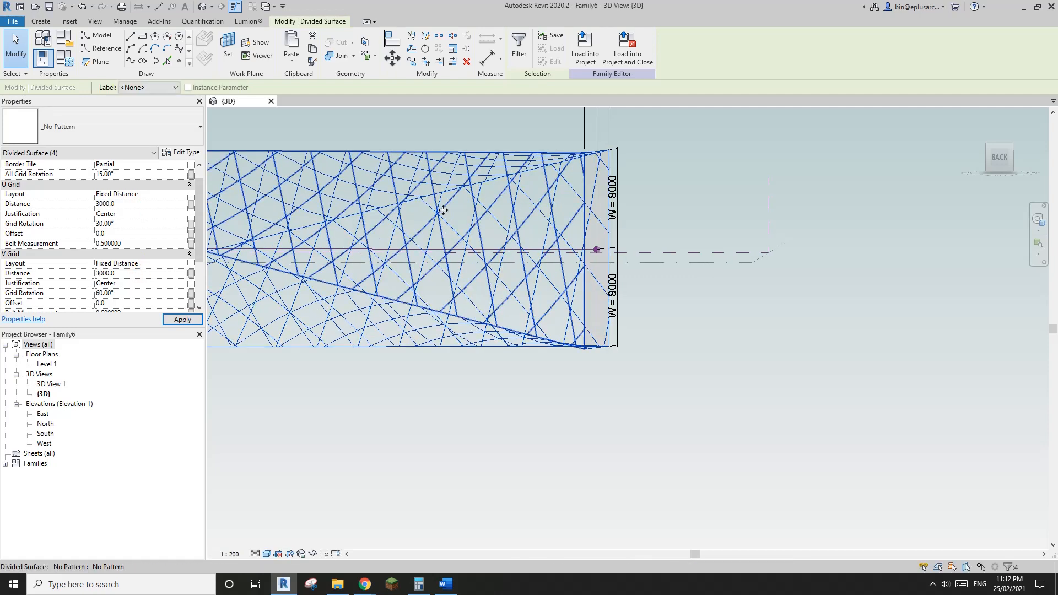
mouse_move(496, 248)
shift+middle_down()
mouse_move(506, 255)
mouse_move(530, 238)
mouse_move(511, 235)
shift+middle_up()
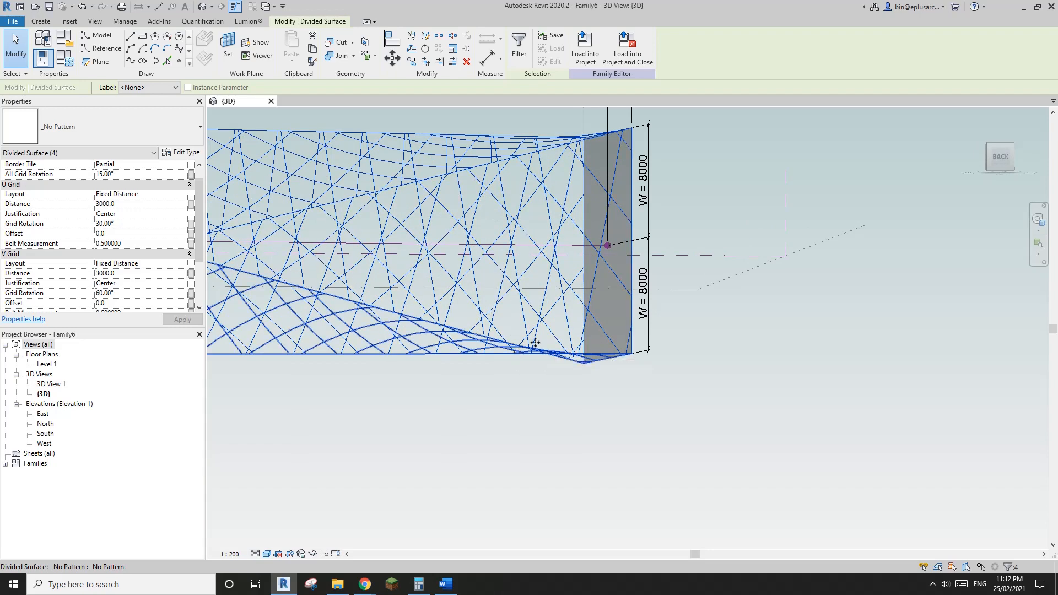
shift+middle_drag(544, 291, 415, 335)
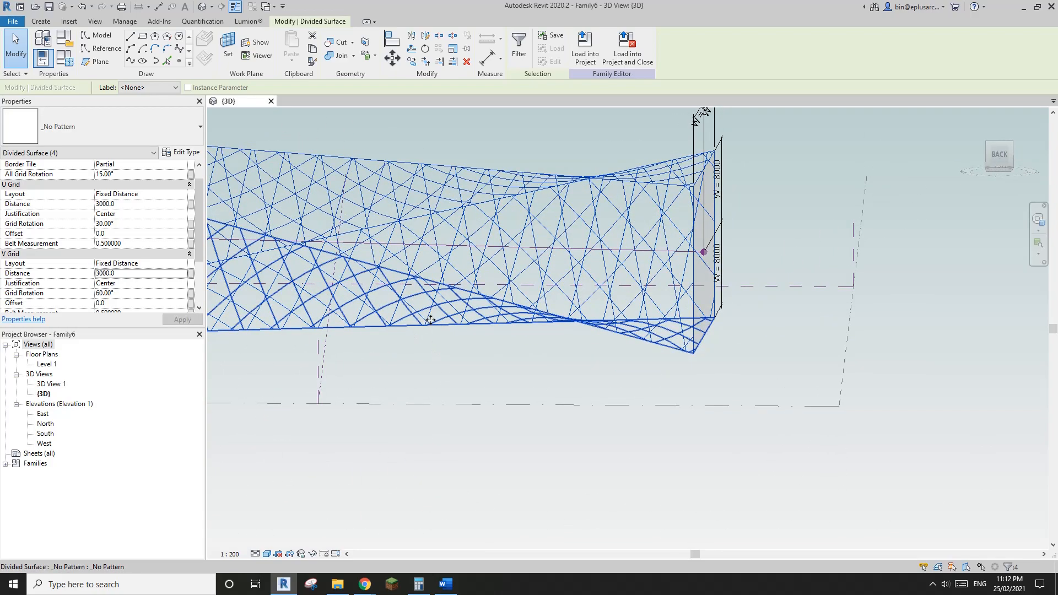
scroll(430, 320, up, 3)
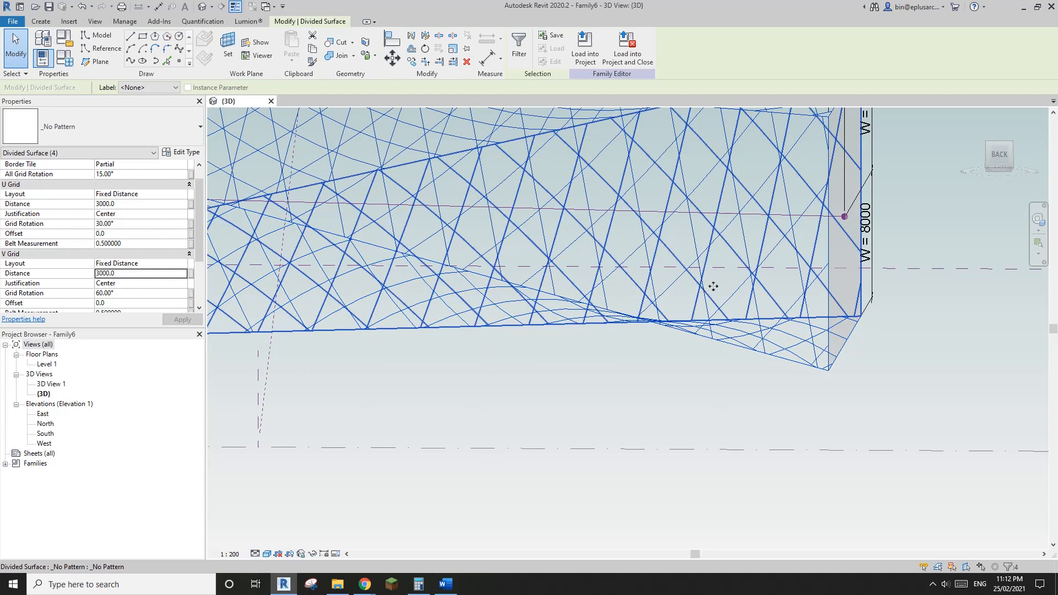
Try All Grid Rotation values of 18° and 12° on the four side surfaces.
click(145, 174)
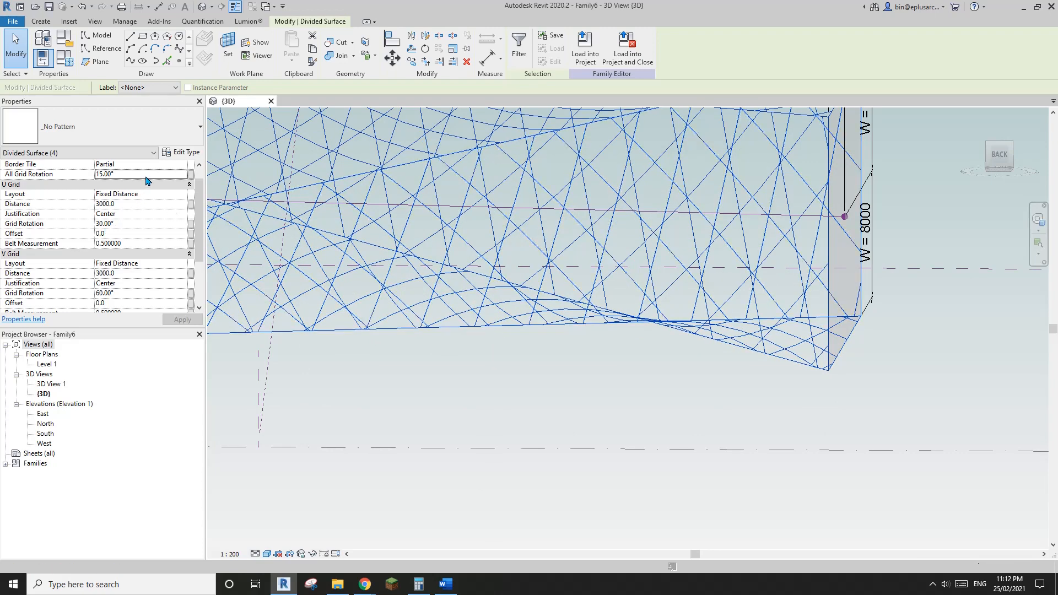
text(18)
key(Return)
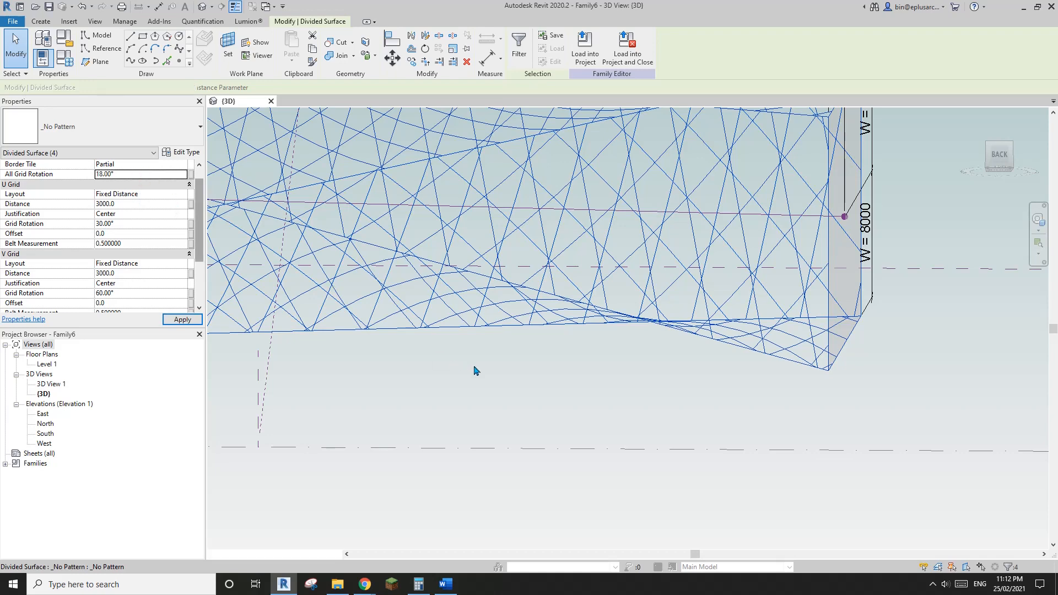
click(146, 176)
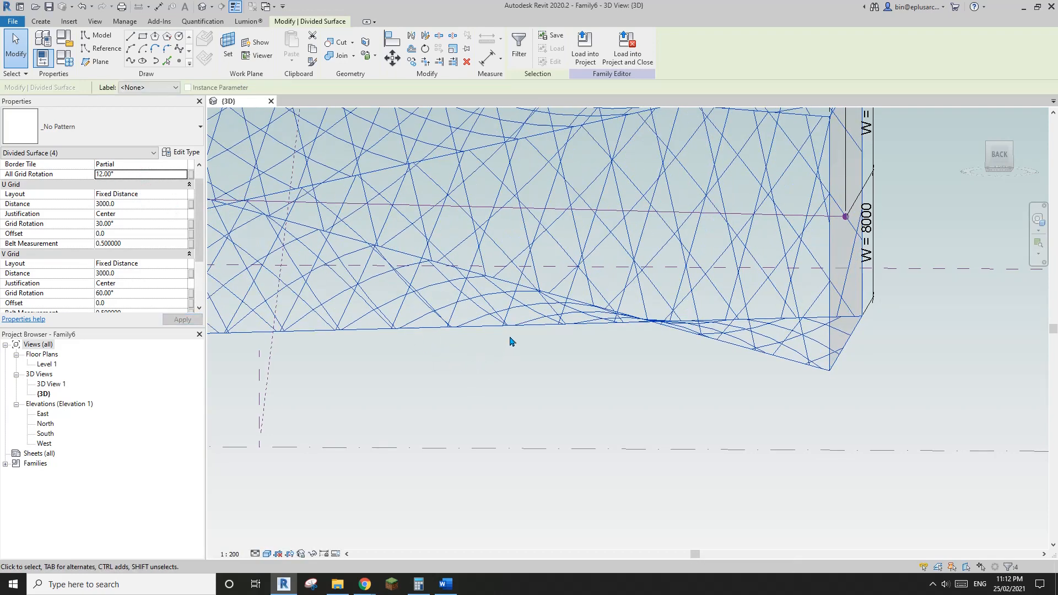
shift+middle_drag(449, 347, 538, 440)
Set the All Grid Rotation of the four side surfaces to 11° and check the lattice along the bridge.
click(145, 173)
text(1)
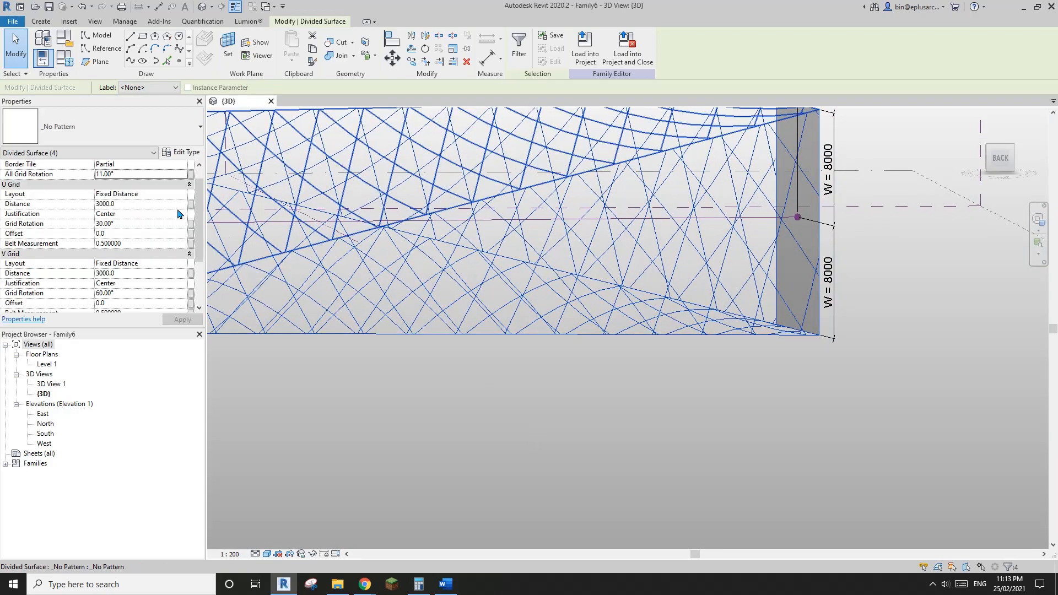
scroll(451, 333, down, 2)
middle_drag(450, 333, 585, 313)
scroll(488, 330, up, 4)
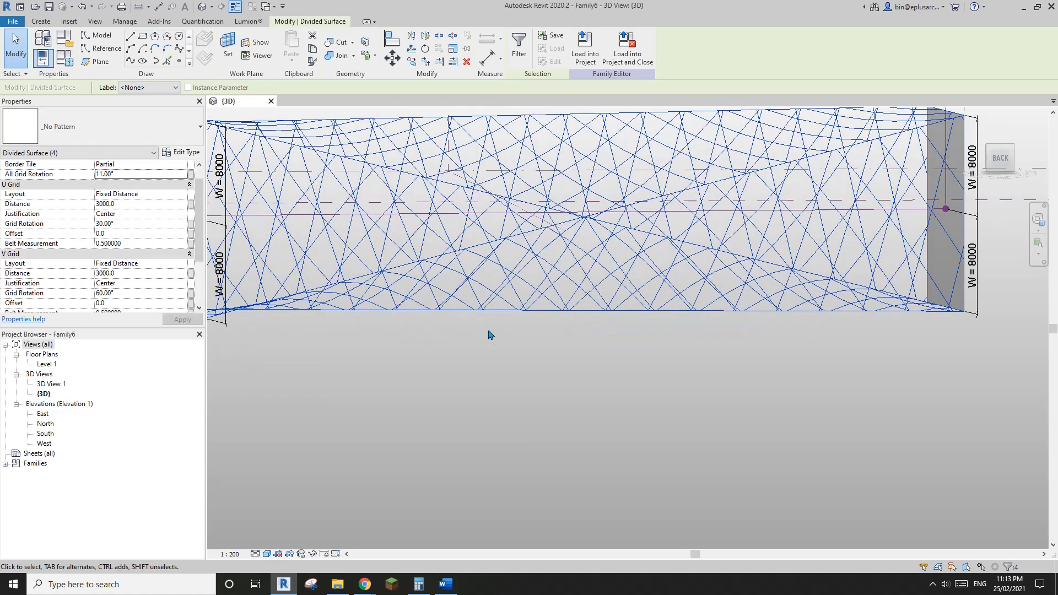
Set the All Grid Rotation of the four side surfaces to 10° and clear the selection.
click(139, 174)
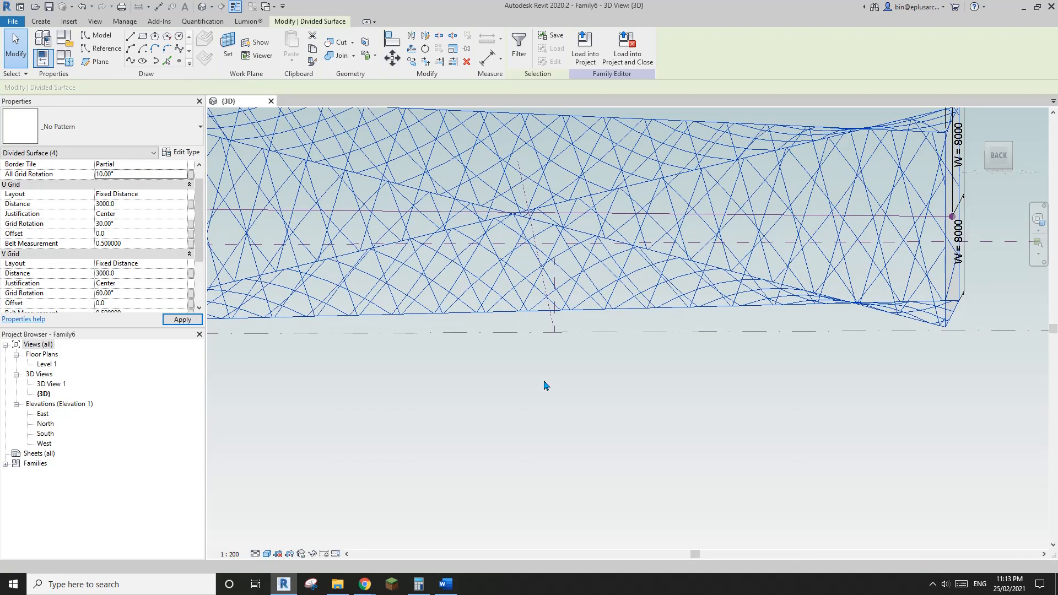
shift+middle_drag(543, 385, 514, 368)
middle_drag(587, 327, 493, 316)
click(495, 317)
middle_drag(732, 257, 547, 281)
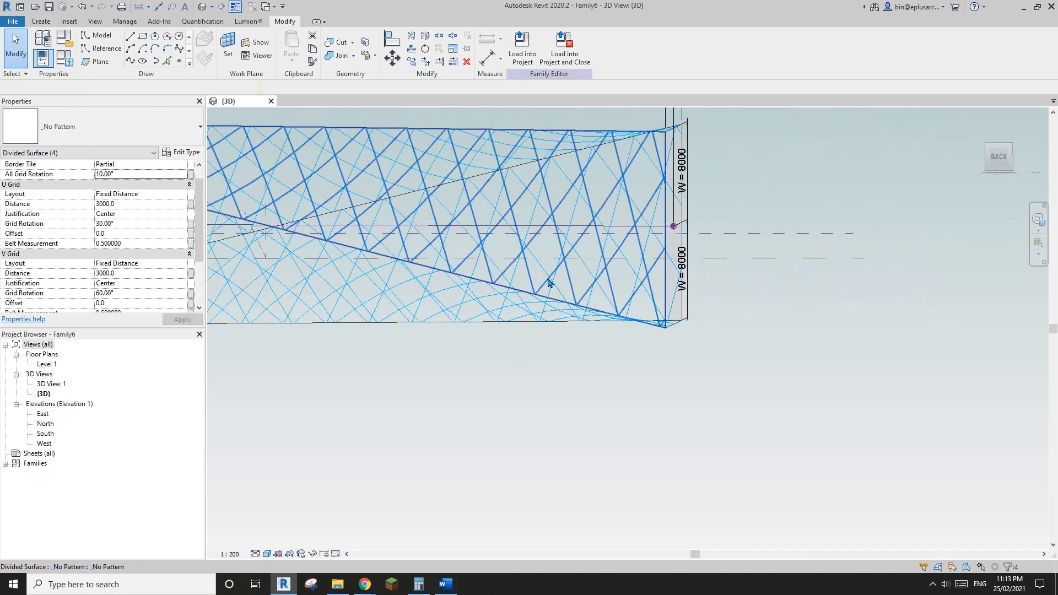
Temporarily isolate one divided side surface in the 3D view and select it.
click(565, 240)
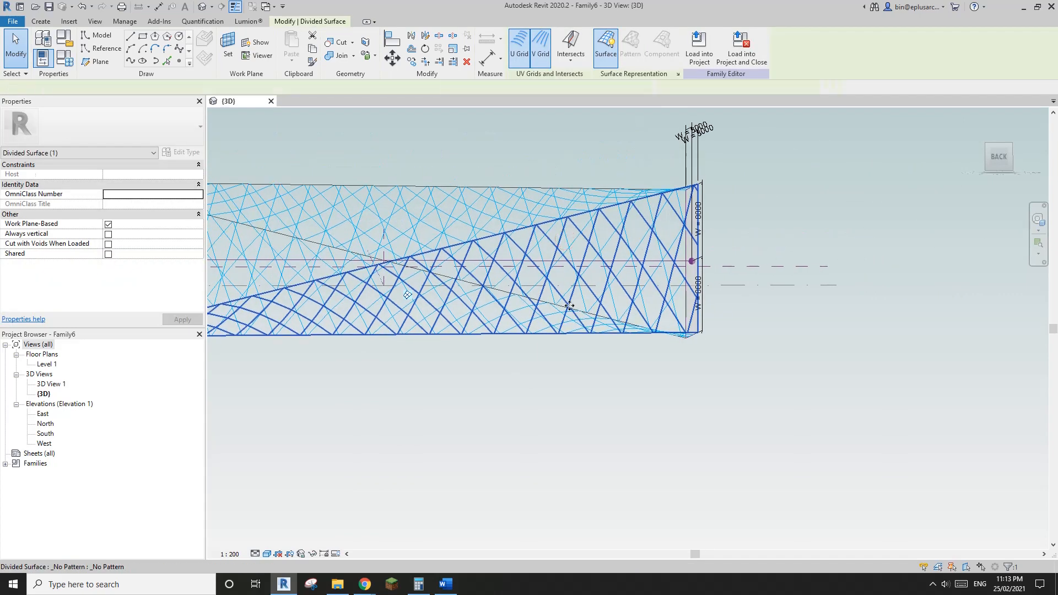
key(h)
key(i)
click(620, 339)
shift+middle_drag(619, 339, 675, 255)
click(651, 253)
scroll(651, 253, up, 1)
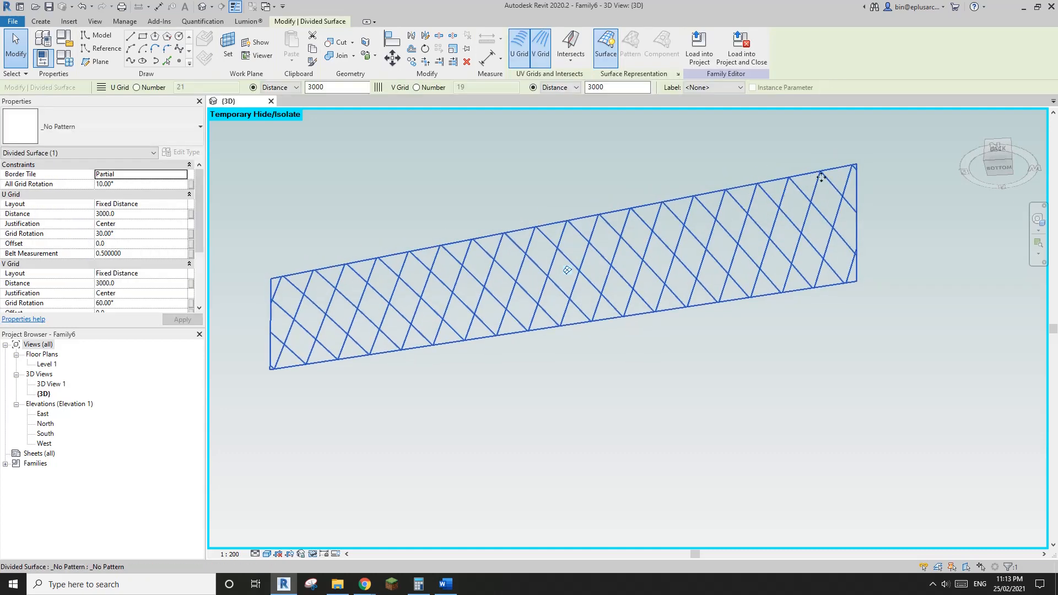
Examine the isolated surface's diagonal grid along its edges and at both ends, together with its grid settings.
scroll(823, 168, up, 1)
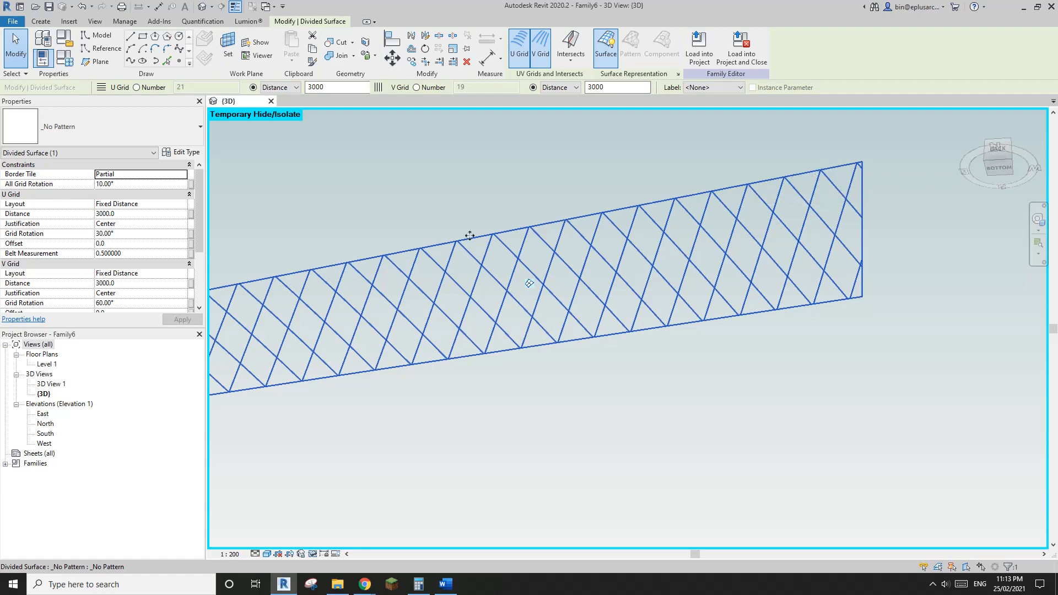
middle_drag(469, 235, 504, 229)
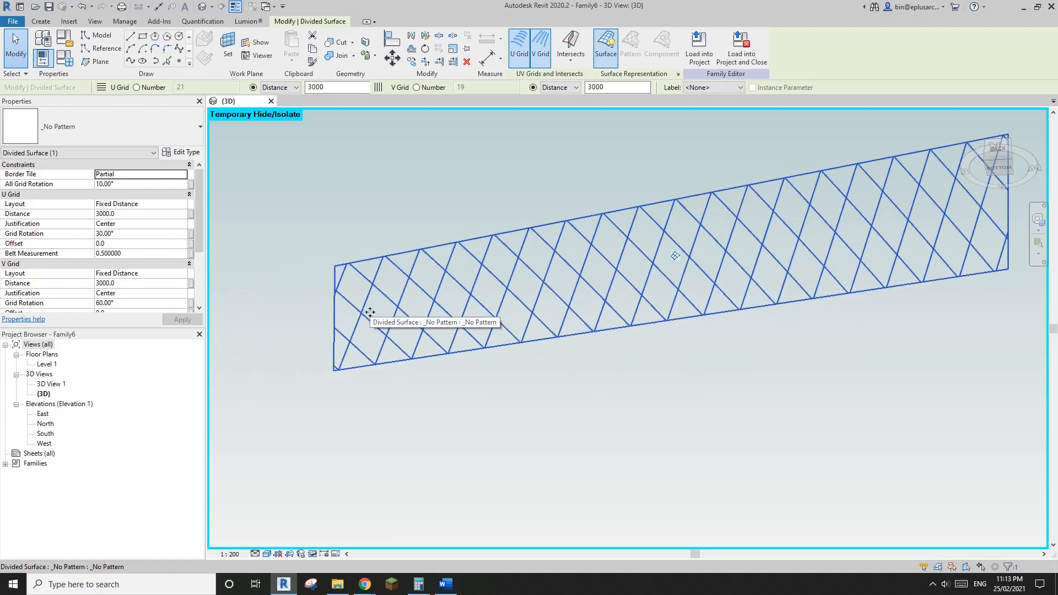
middle_drag(743, 318, 566, 340)
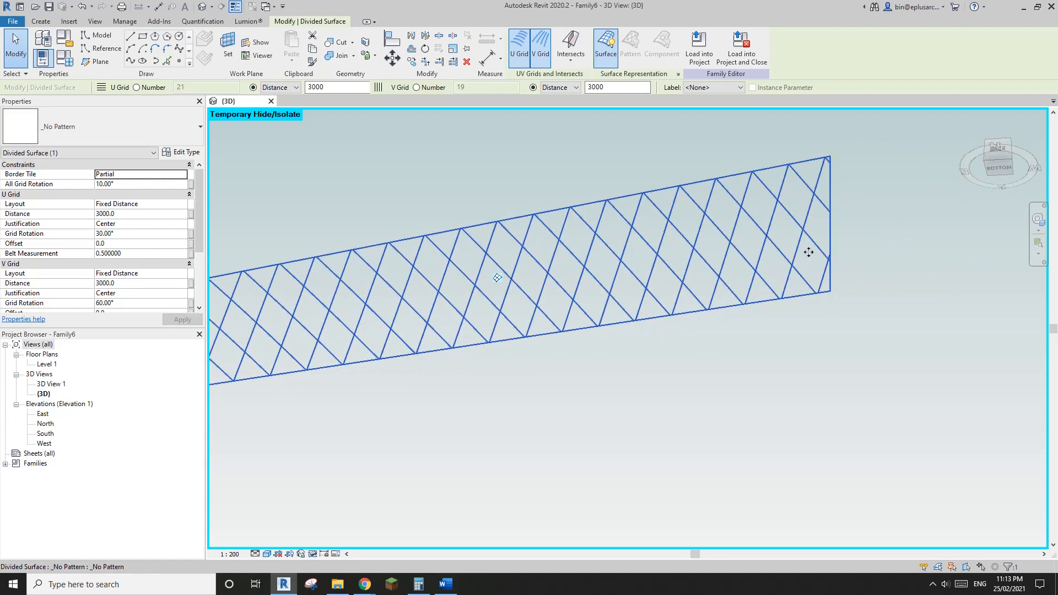
scroll(693, 283, down, 2)
shift+middle_drag(693, 283, 631, 320)
key(Escape)
click(604, 261)
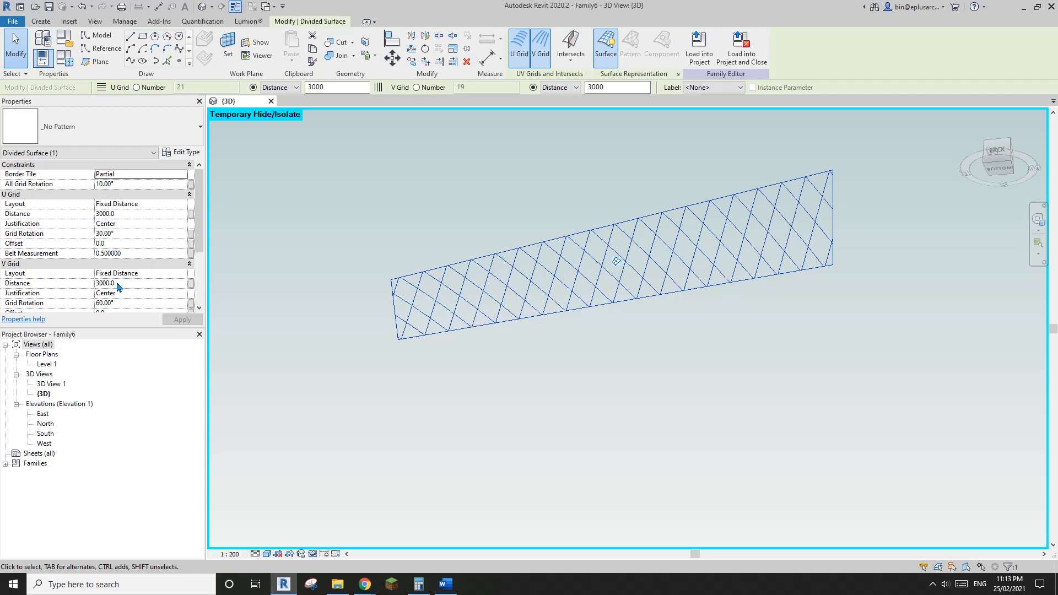
scroll(627, 373, down, 1)
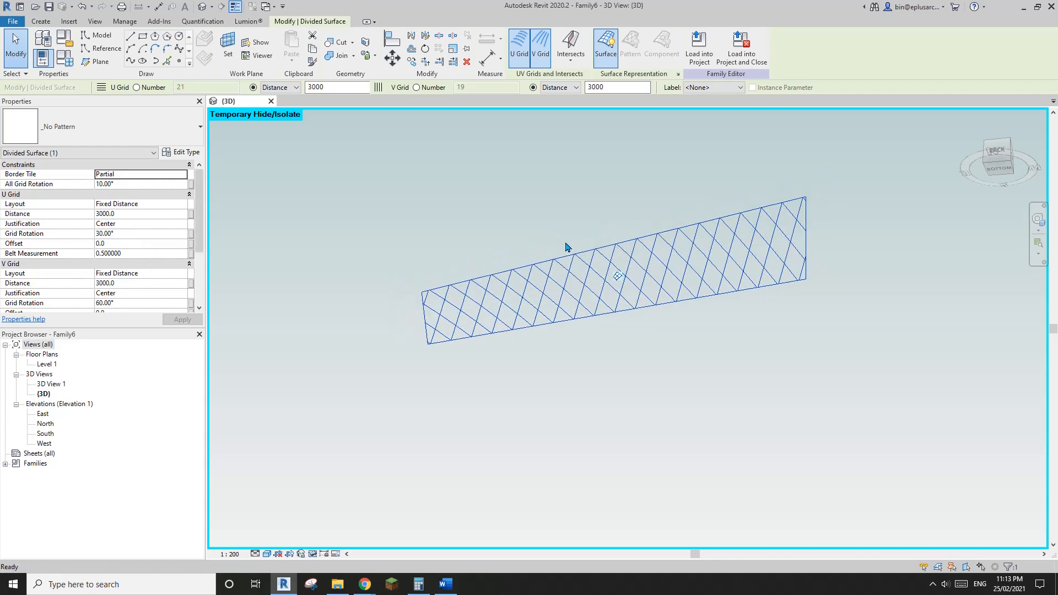
Reset the temporary isolation and check the divided side surfaces on the whole twisted form.
key(h)
key(r)
shift+middle_drag(704, 302, 538, 229)
click(524, 225)
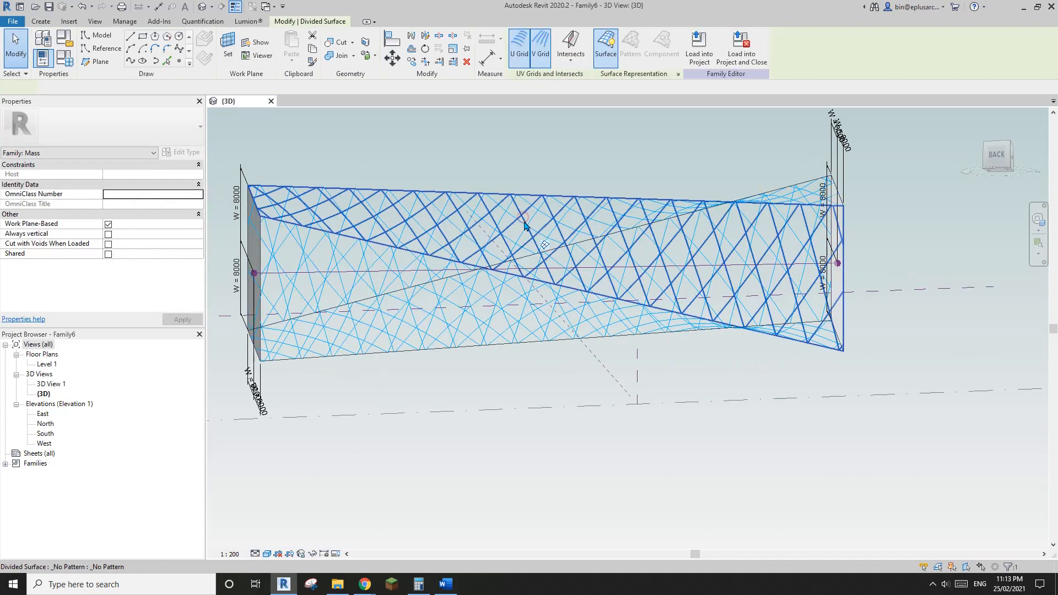
ctrl+click(325, 284)
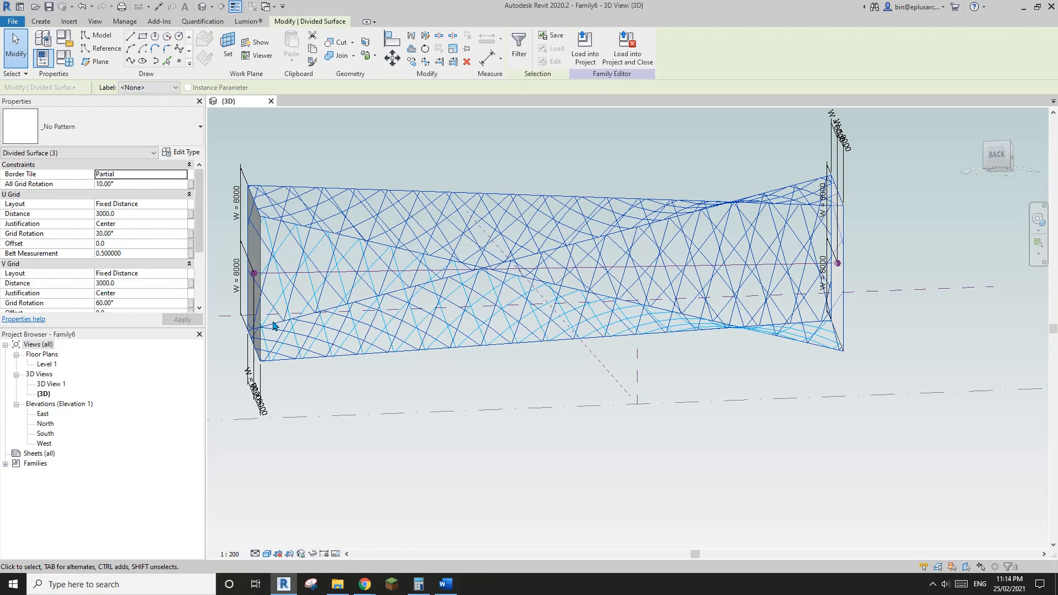
shift+middle_drag(576, 313, 585, 225)
key(Escape)
shift+middle_drag(680, 268, 399, 292)
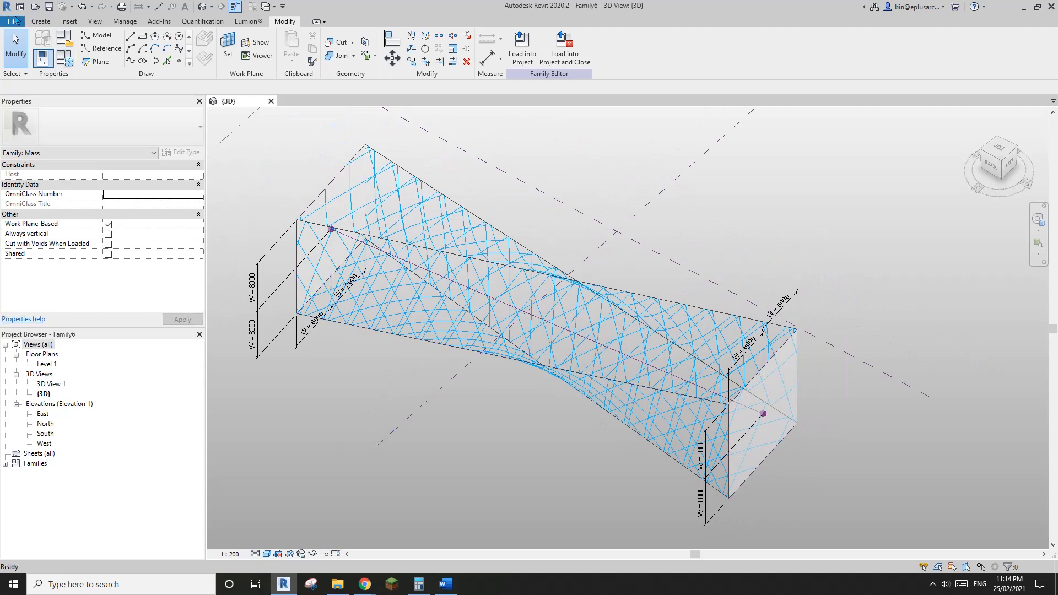
Create a new family from the Metric Curtain Panel Pattern Based.rft template.
click(13, 20)
click(73, 65)
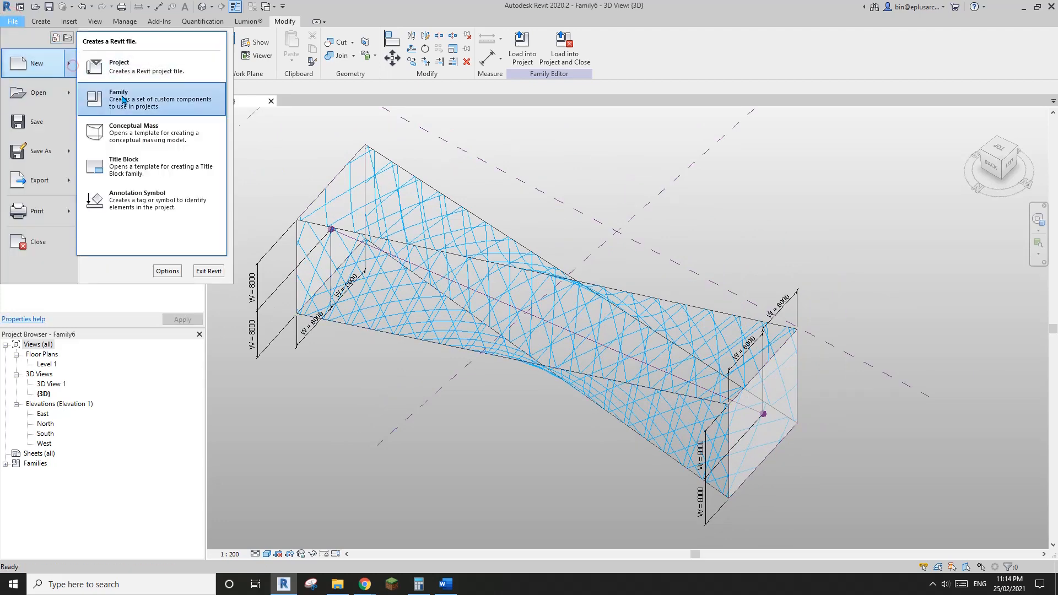
click(149, 102)
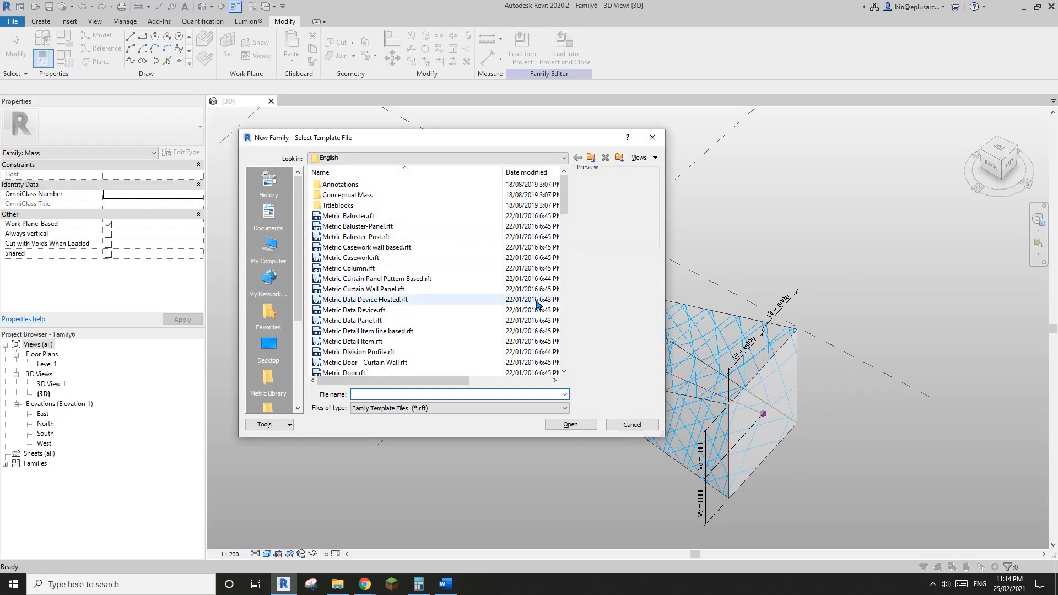
click(389, 279)
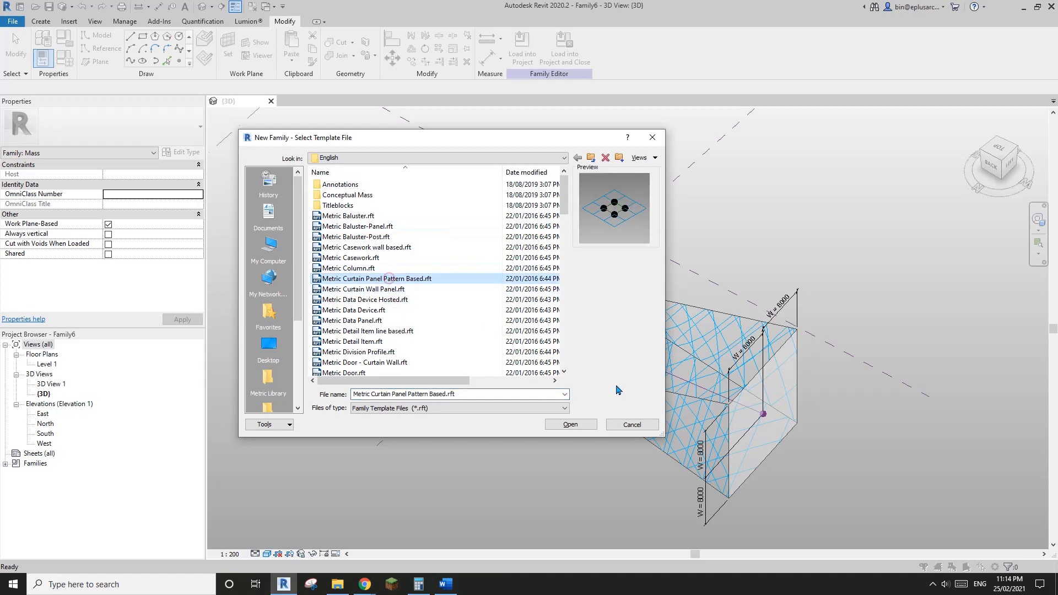
click(582, 426)
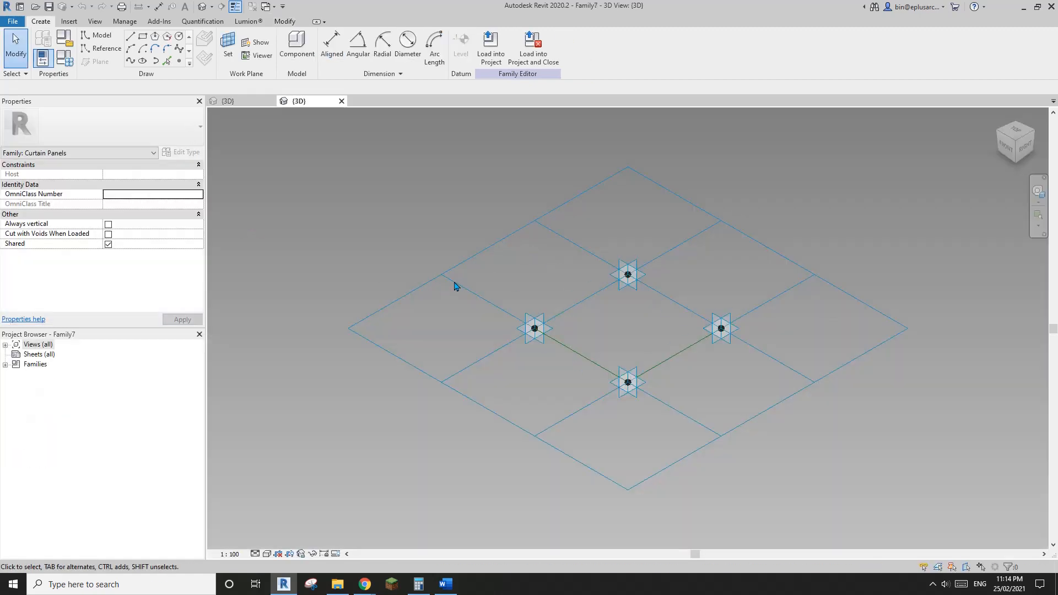
Place a reference point on one edge reference line of the tile, between two adaptive placement points.
click(454, 285)
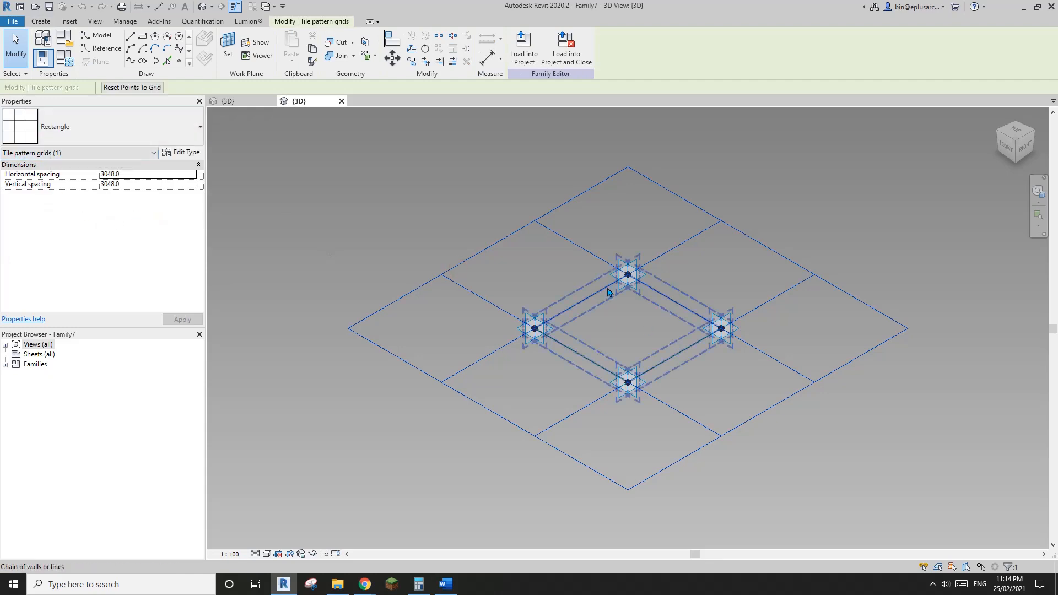
scroll(533, 330, up, 3)
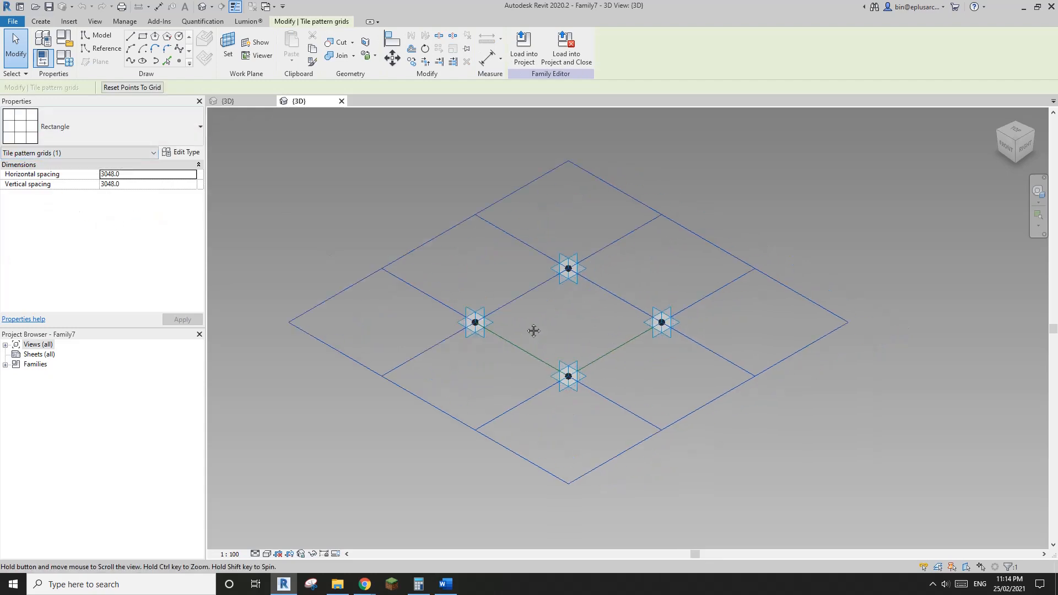
click(179, 61)
scroll(496, 276, up, 2)
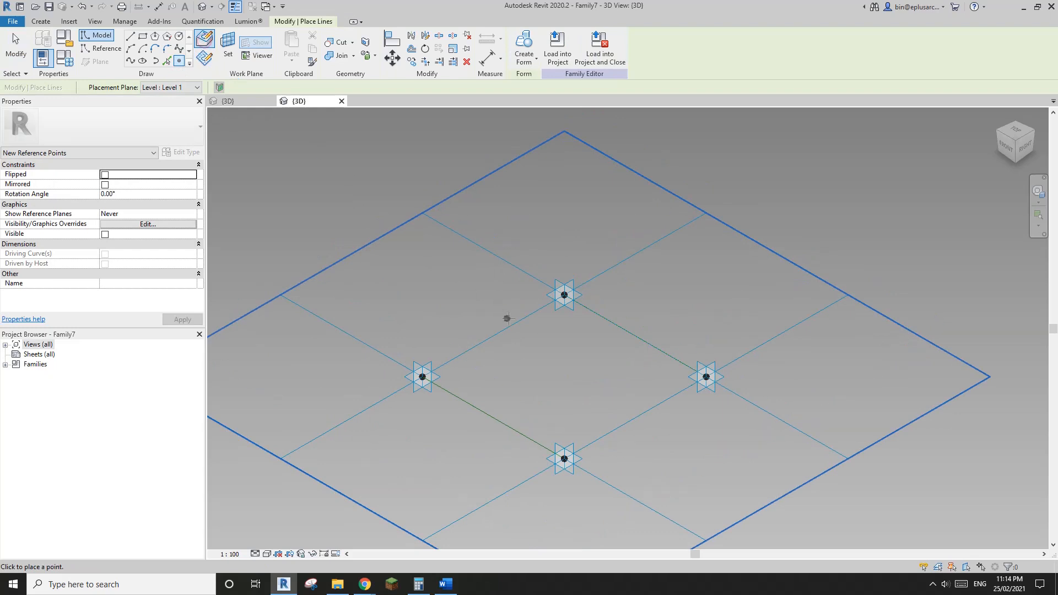
Sketch a square of reference lines about 140 mm per side on the new reference point's work plane.
click(107, 49)
click(141, 37)
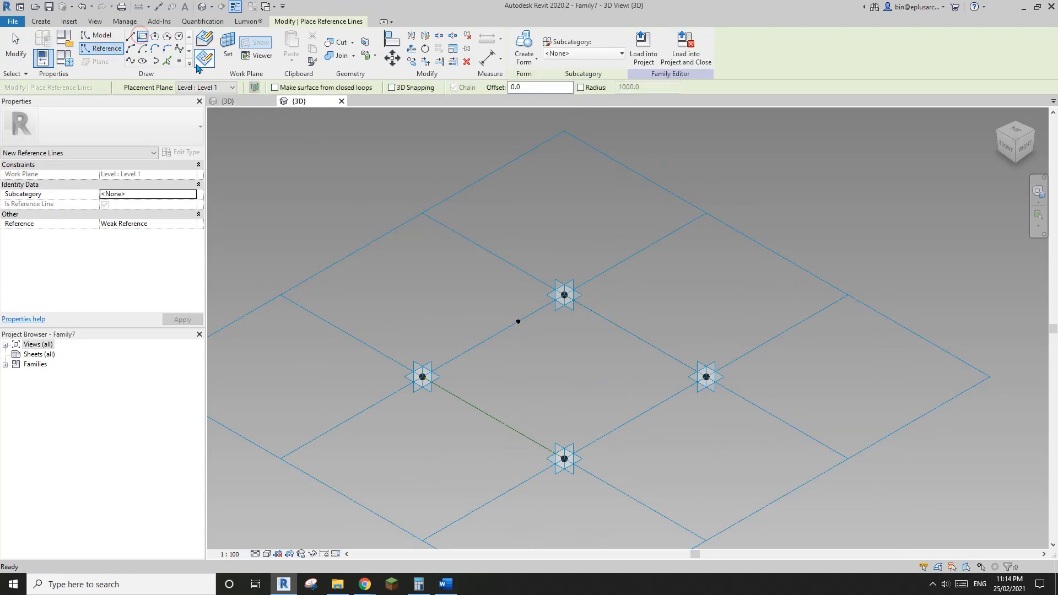
key(Escape)
key(Escape)
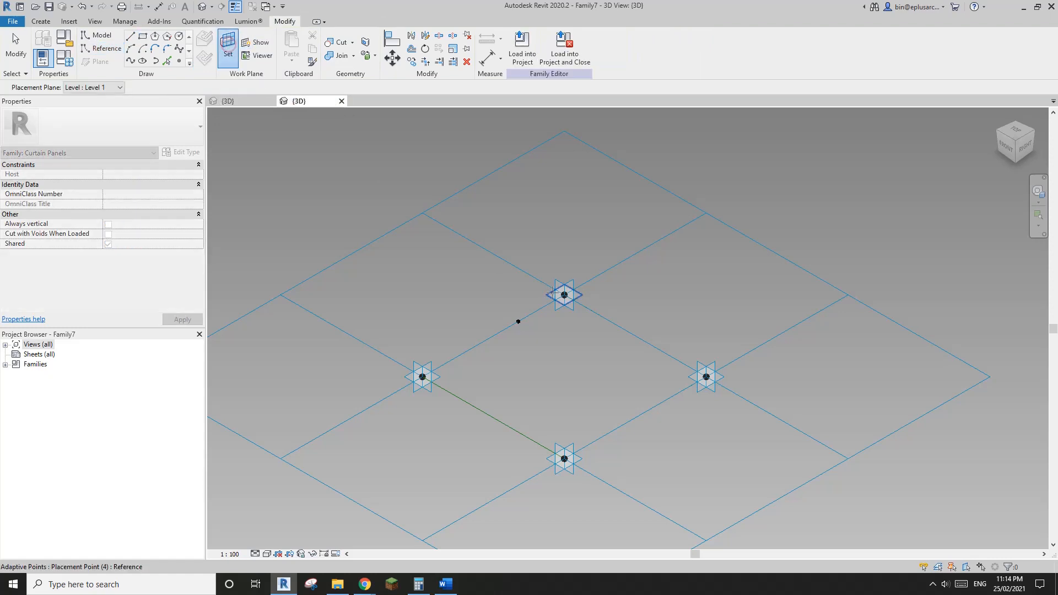
scroll(520, 321, up, 2)
scroll(518, 322, up, 1)
key(Return)
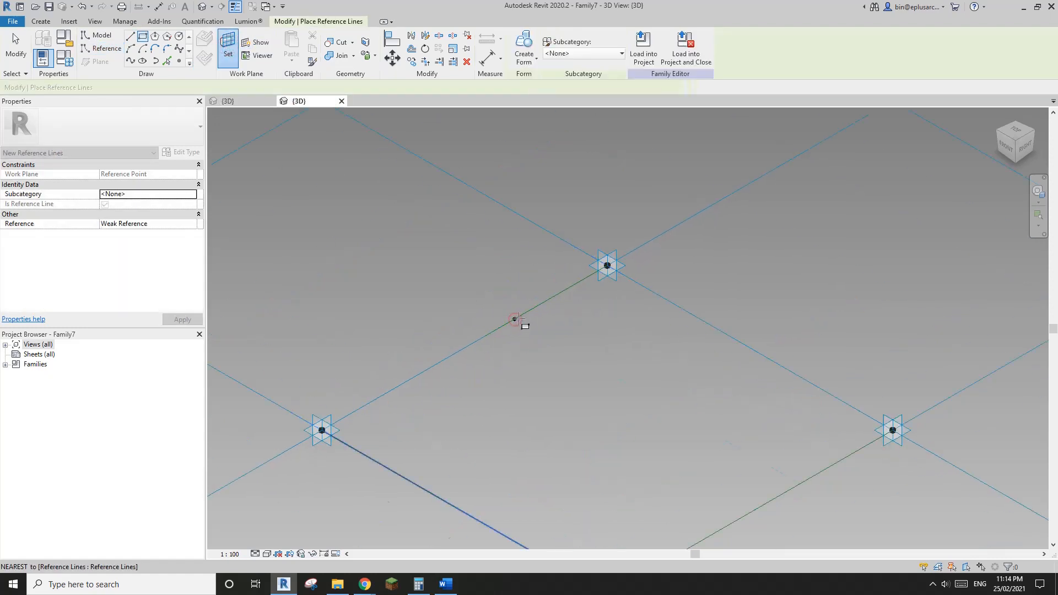
scroll(515, 322, up, 1)
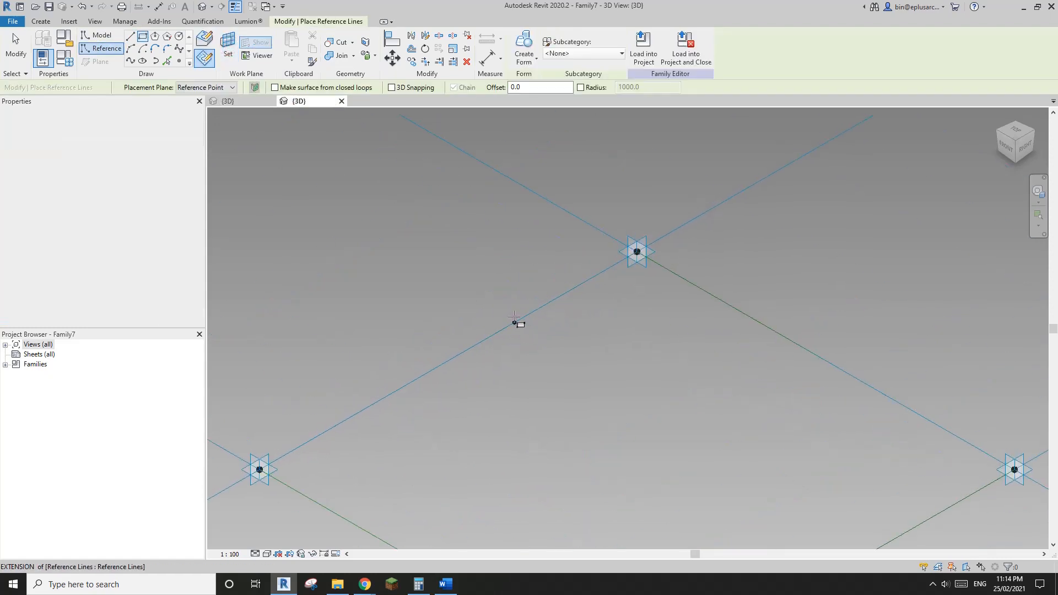
click(531, 352)
middle_drag(540, 353, 545, 321)
key(Escape)
key(Escape)
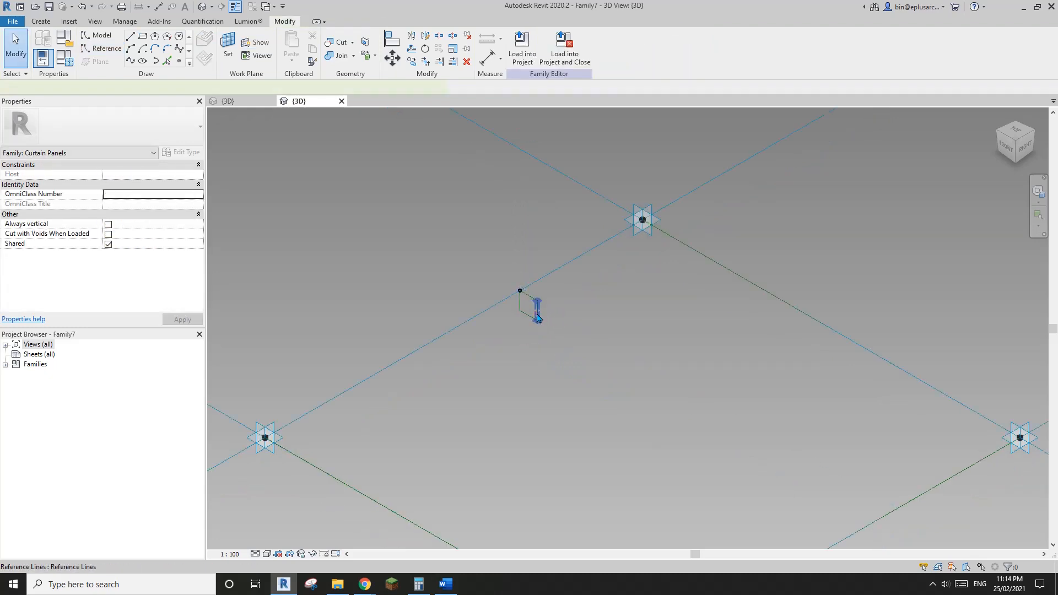
Set the width and height of the reference-line rectangle to 150 mm.
click(537, 318)
scroll(545, 322, up, 1)
click(532, 340)
text(1)
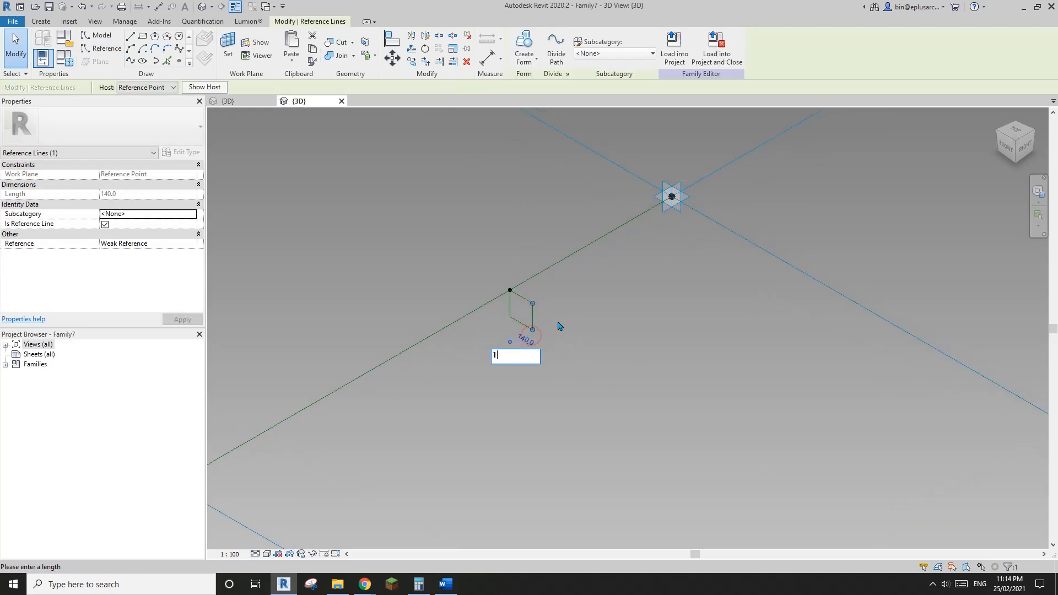
text(5)
key(Return)
click(586, 333)
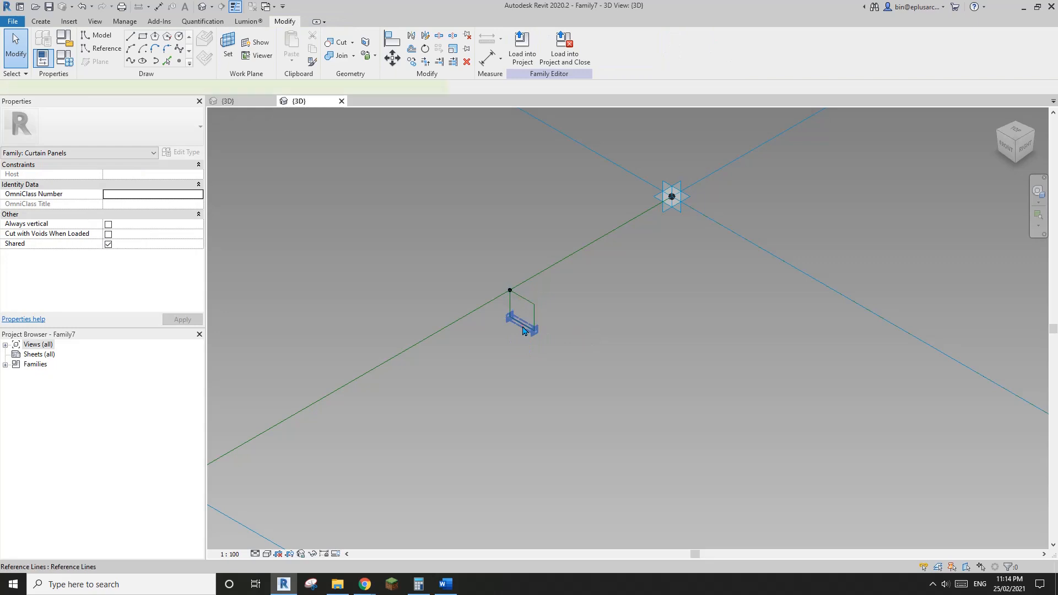
click(524, 330)
text(150)
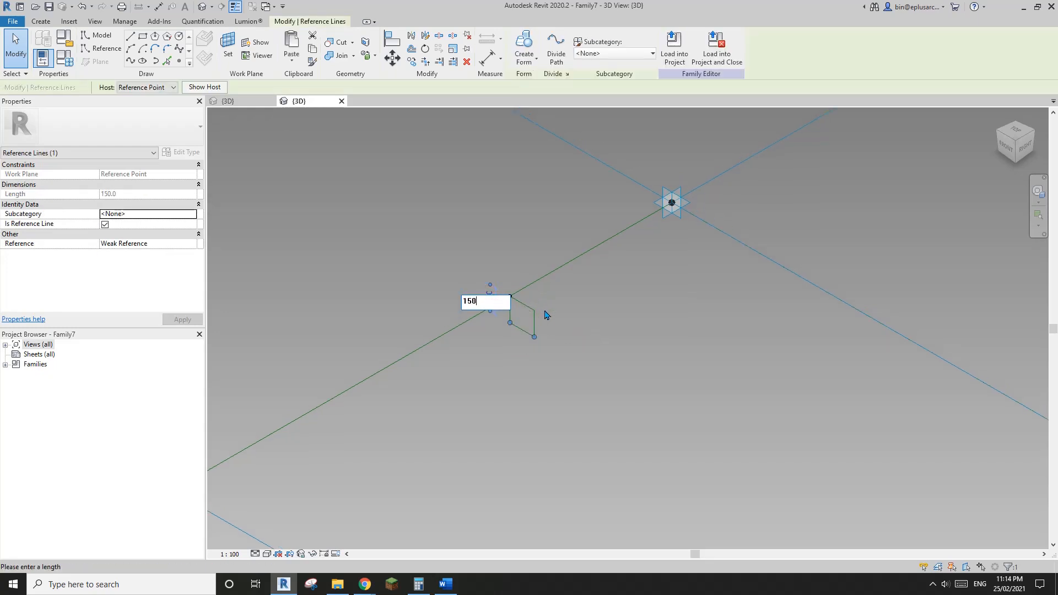
key(Return)
click(599, 300)
Move the whole square profile sideways and vertically so it is centred on its host reference point.
click(524, 309)
scroll(525, 310, up, 2)
key(m)
key(v)
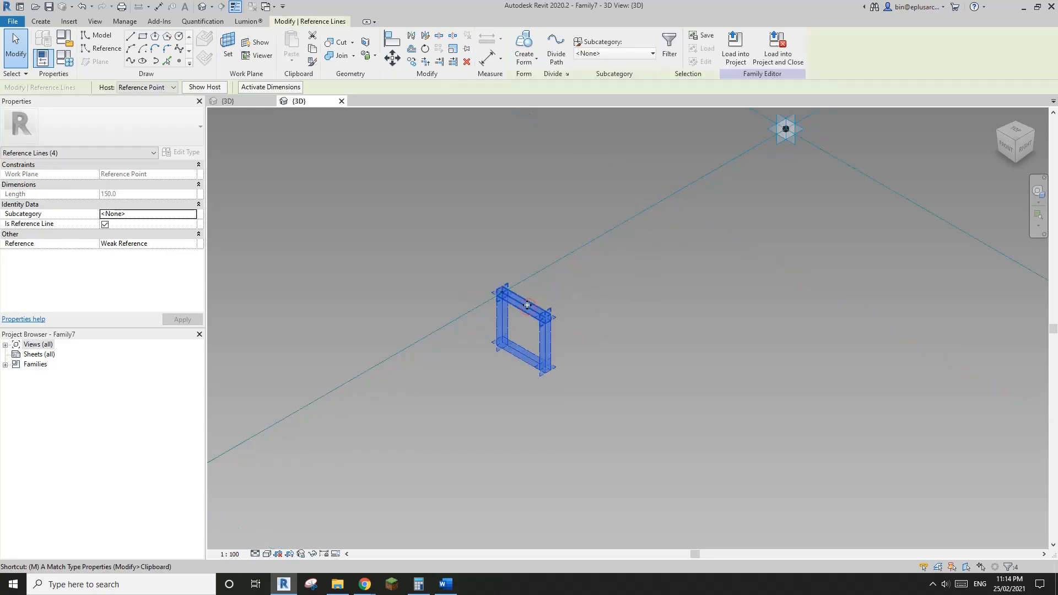
click(503, 295)
key(m)
key(v)
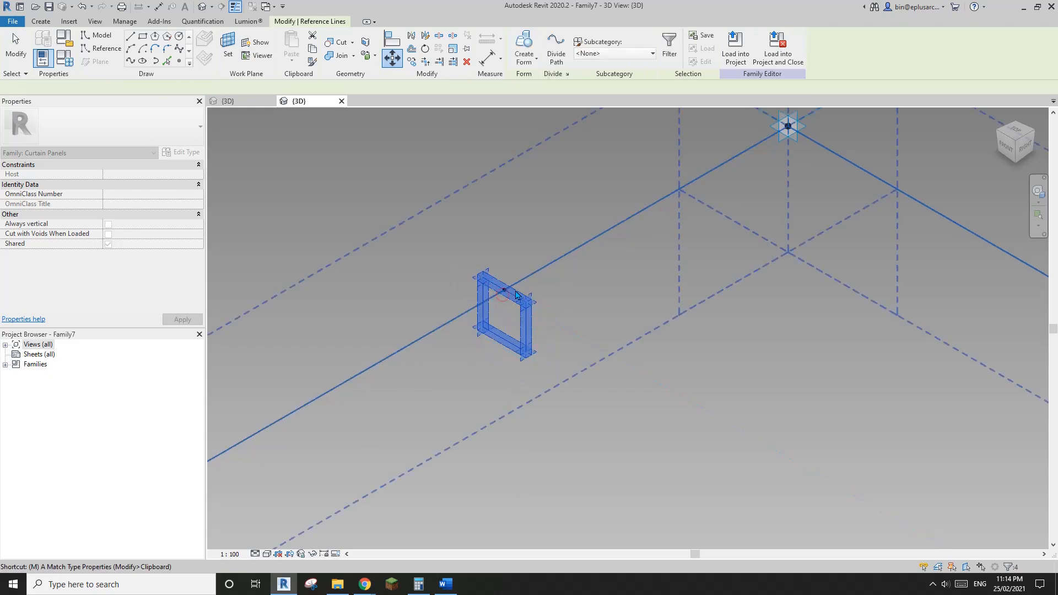
click(528, 329)
click(528, 304)
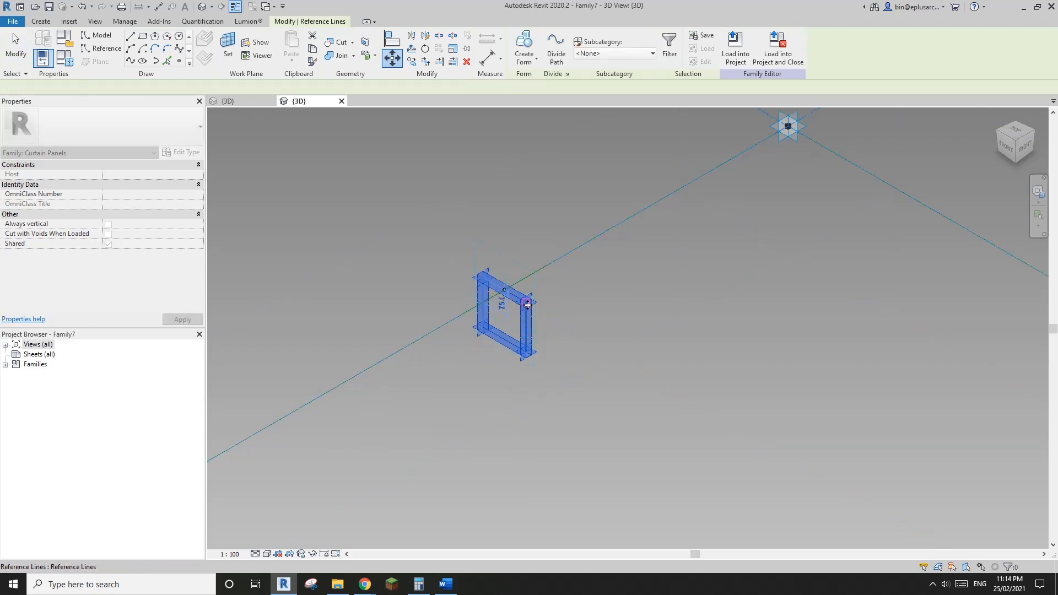
scroll(527, 305, down, 2)
click(533, 305)
Create a solid form by sweeping the square profile along its host edge line and the adjacent edge reference line.
key(Tab)
scroll(573, 260, down, 2)
shift+middle_drag(573, 260, 573, 317)
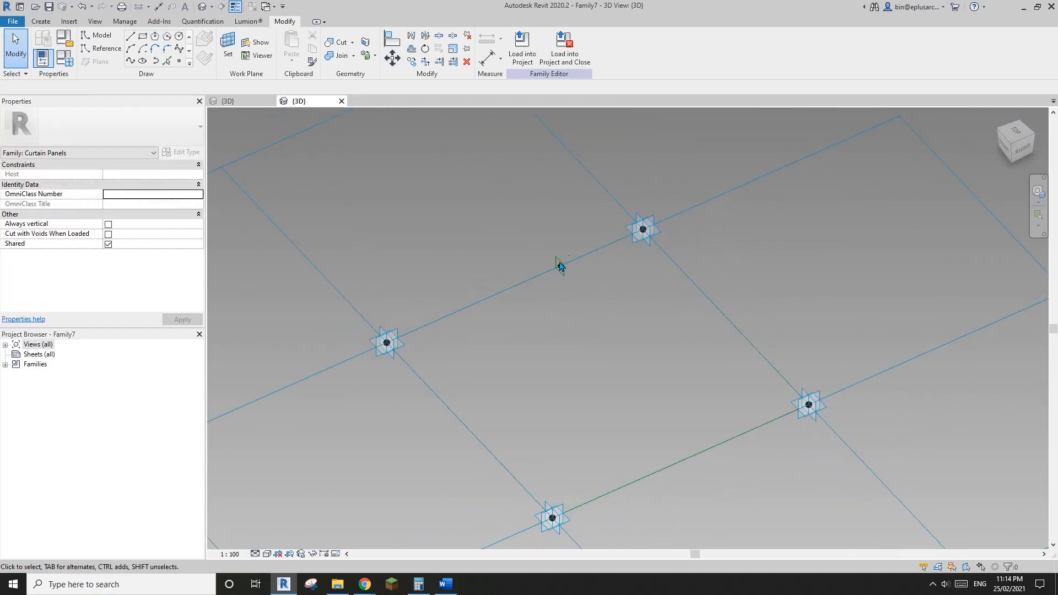
scroll(566, 275, up, 2)
click(597, 247)
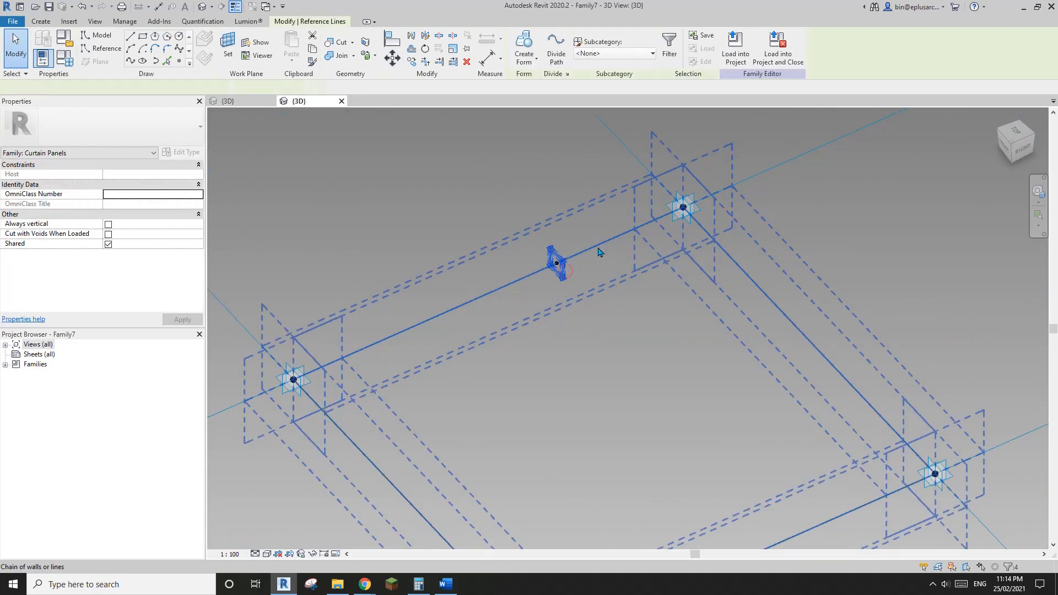
ctrl+click(598, 248)
scroll(584, 319, down, 2)
middle_drag(598, 326, 597, 246)
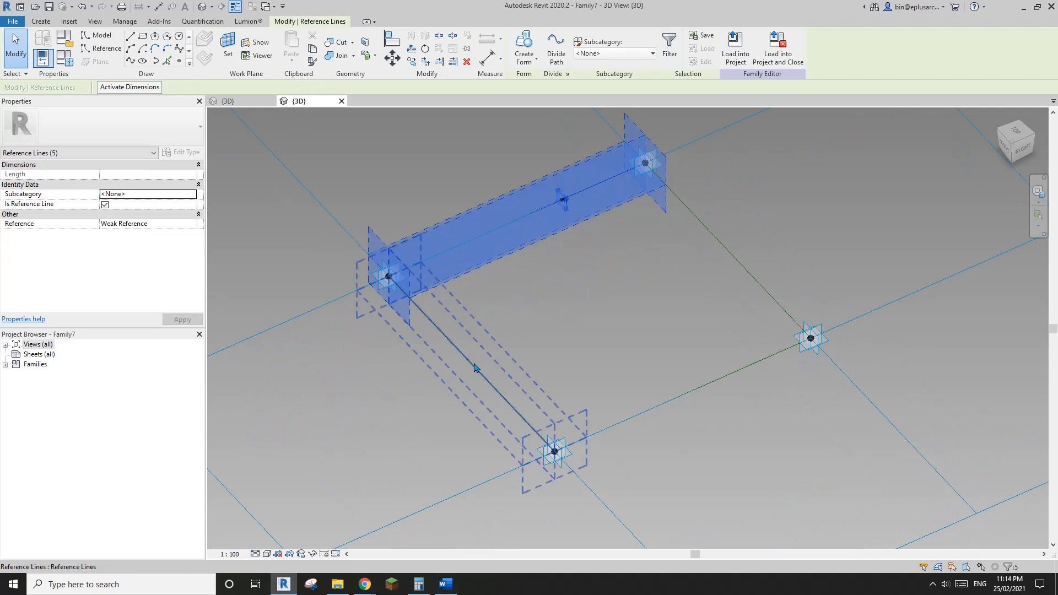
ctrl+click(473, 363)
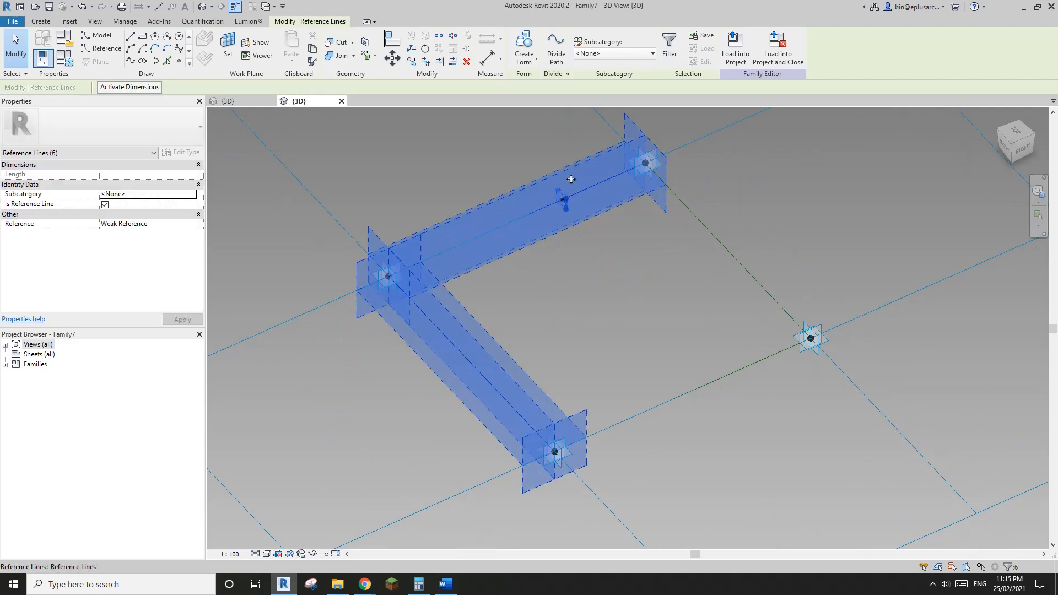
click(524, 44)
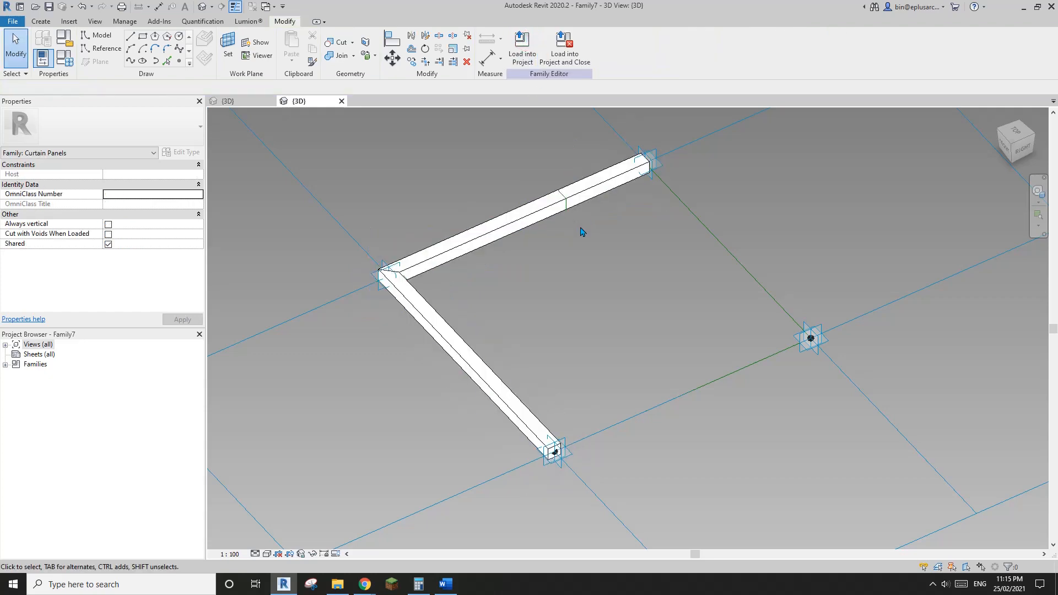
Load the finished curtain panel family into the twisted mass family.
scroll(583, 232, down, 1)
shift+middle_drag(584, 234, 659, 281)
click(523, 51)
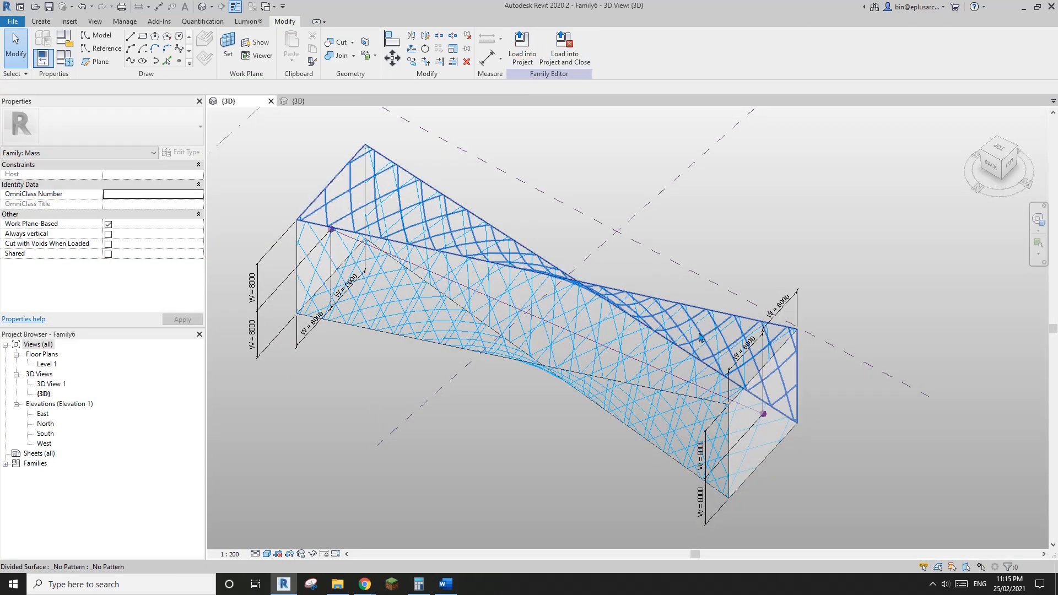
Apply the Family7 panel of the Rectangle pattern to all four divided side surfaces of the twisted mass.
click(692, 326)
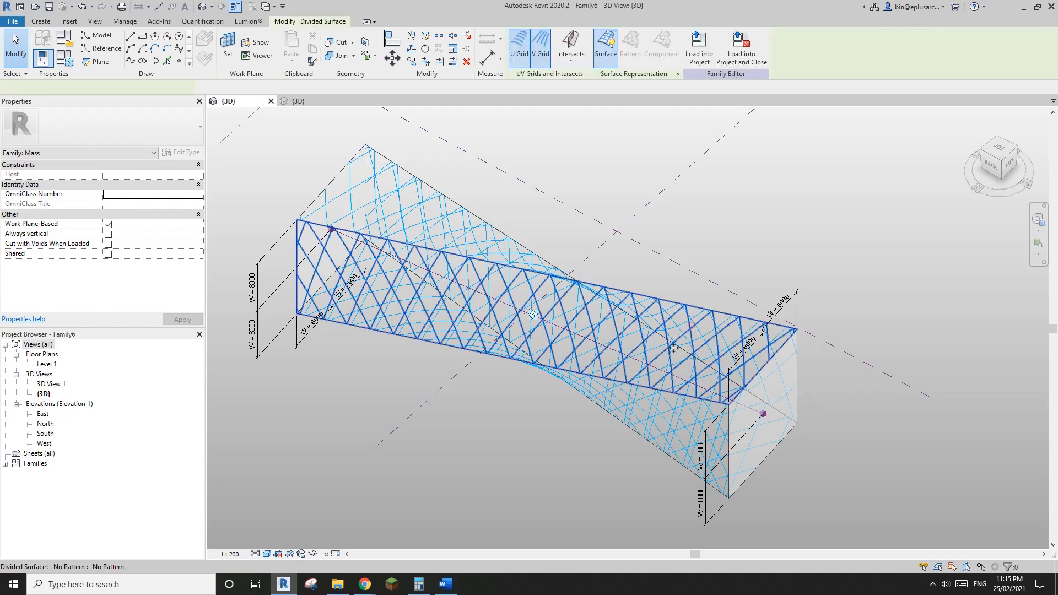
ctrl+click(676, 420)
shift+middle_drag(676, 420, 504, 368)
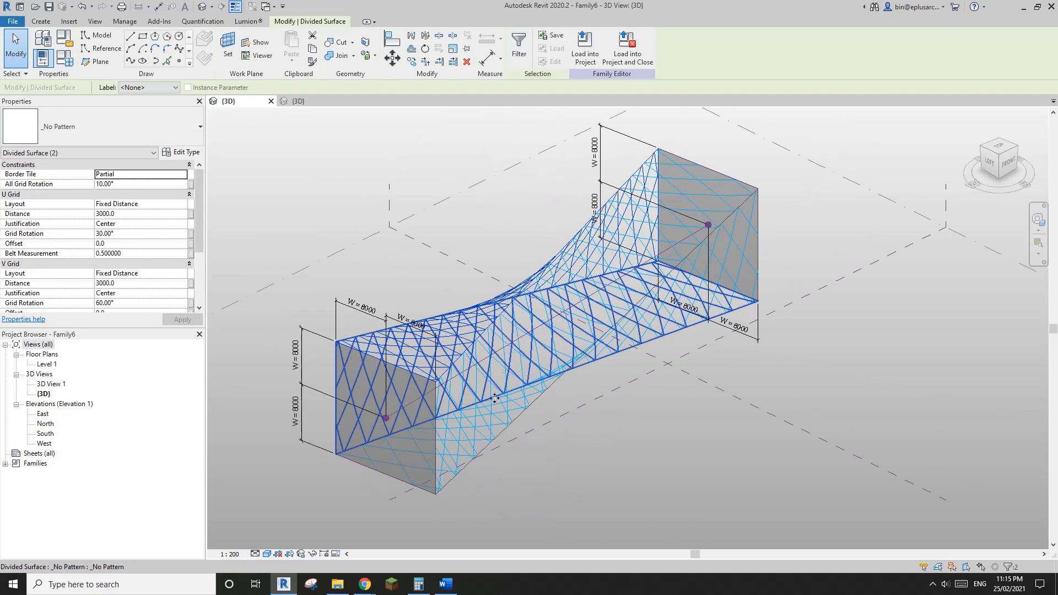
ctrl+click(485, 435)
shift+middle_drag(484, 435, 421, 324)
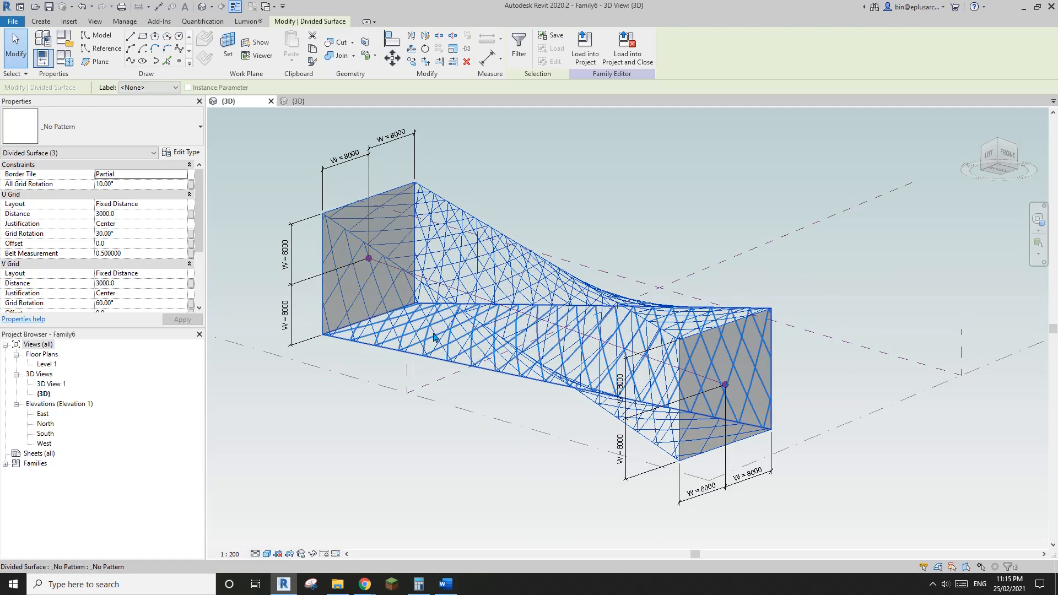
ctrl+click(433, 337)
click(136, 128)
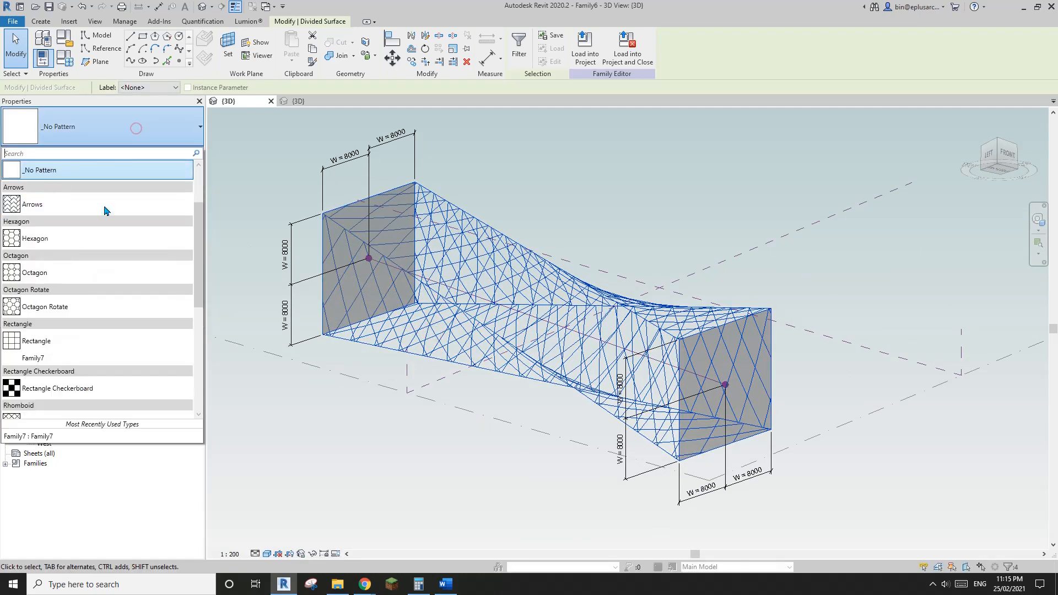
scroll(106, 210, down, 3)
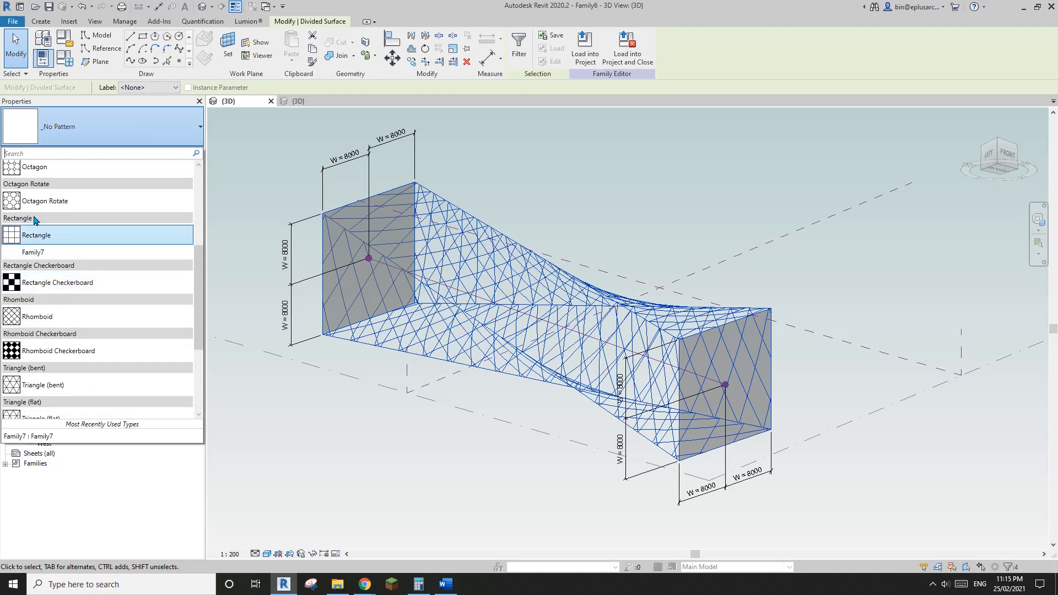
click(58, 254)
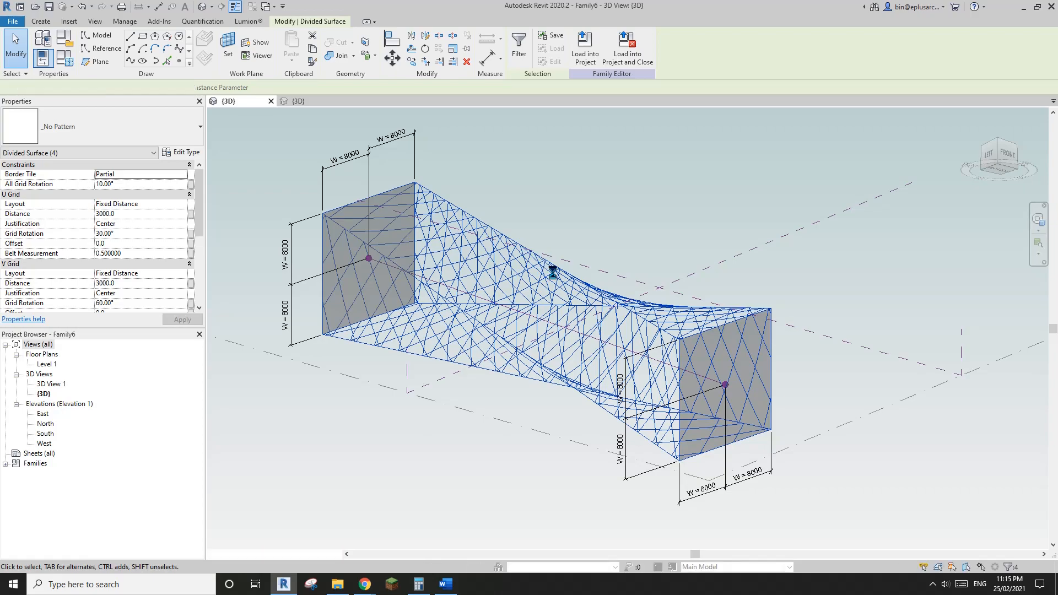
key(Escape)
shift+middle_drag(608, 289, 548, 388)
Switch to Chrome and check the twisted bridge reference photo for the thickness of its members.
mouse_move(365, 588)
click(306, 537)
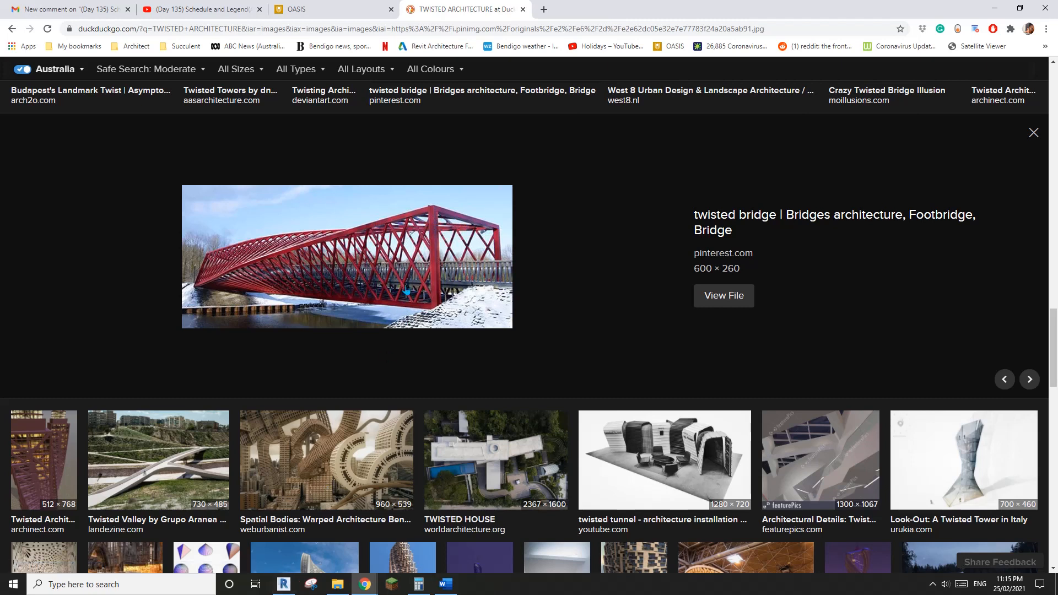
scroll(414, 267, up, 1)
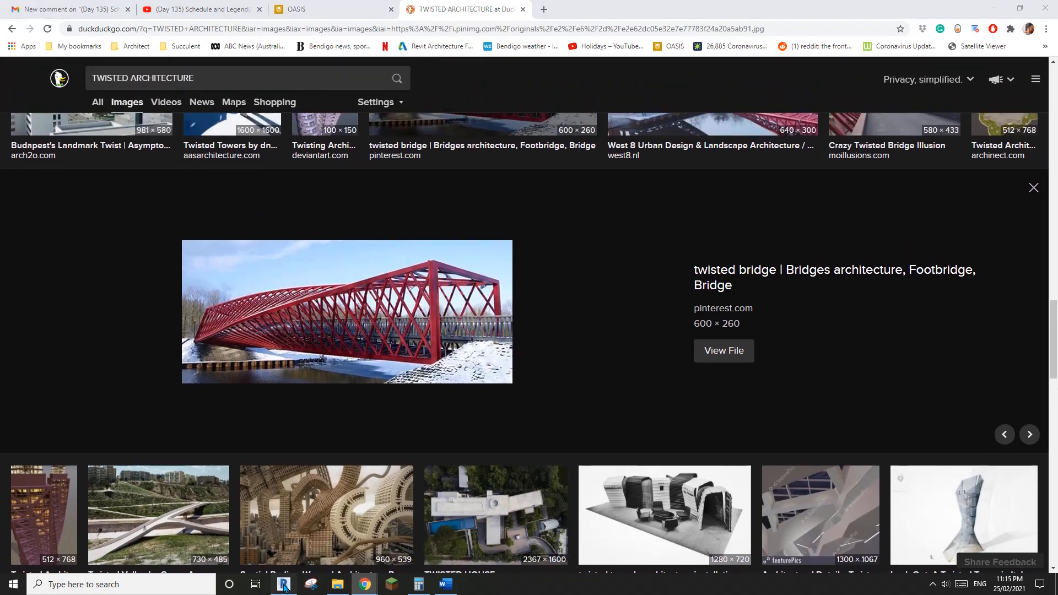
Return to Revit, select a single curtain panel on a divided surface and open its family for editing.
click(283, 585)
scroll(534, 387, up, 5)
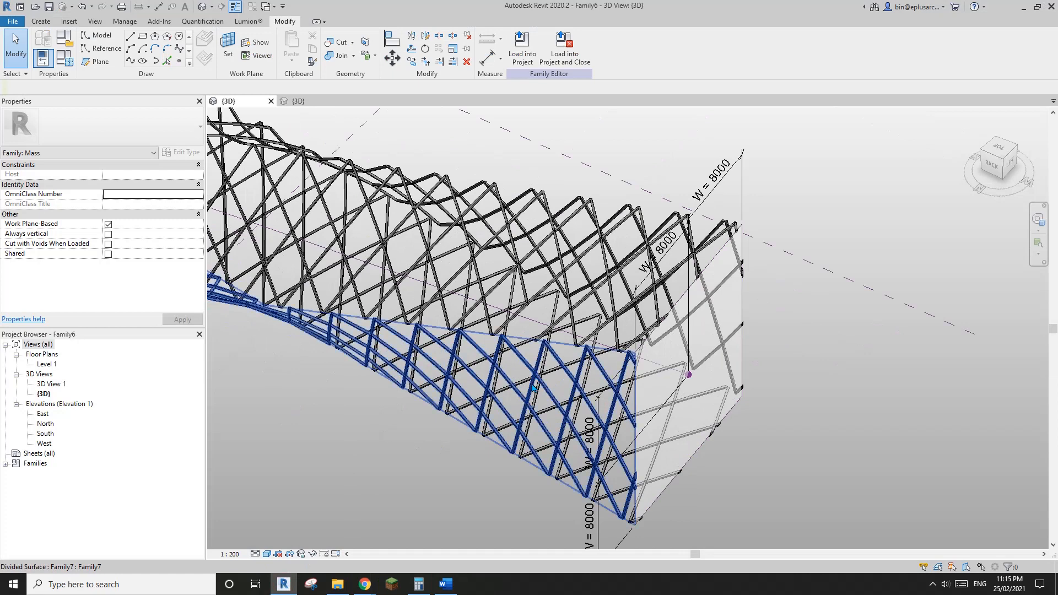
click(533, 387)
key(Tab)
click(533, 387)
middle_drag(533, 387, 508, 319)
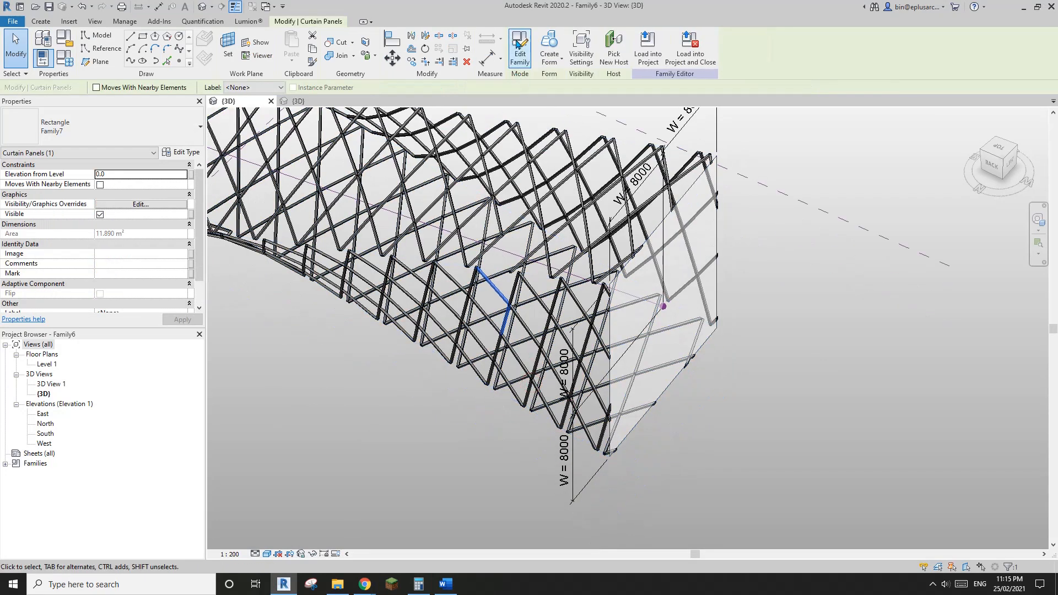
click(518, 44)
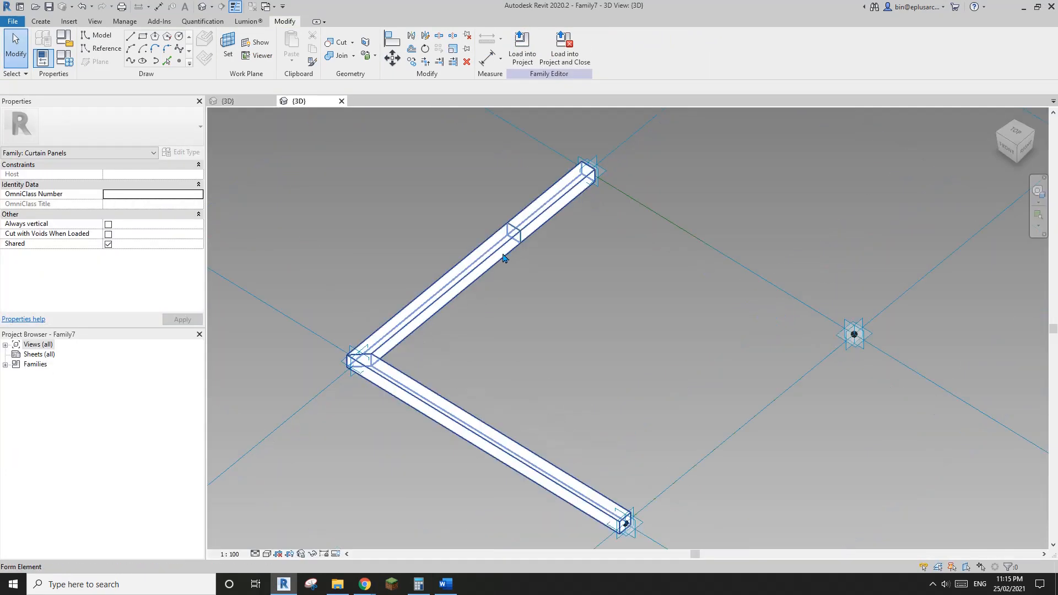
Delete the swept solid form and set the square profile's height to 200 mm.
click(504, 255)
key(Delete)
scroll(502, 232, up, 5)
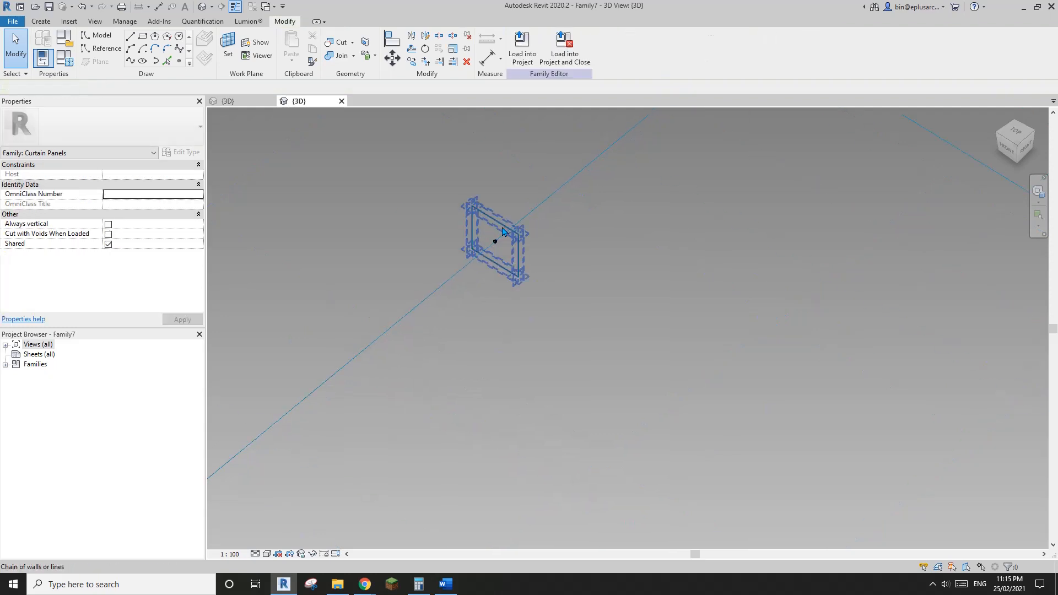
scroll(507, 243, up, 2)
click(510, 235)
click(539, 277)
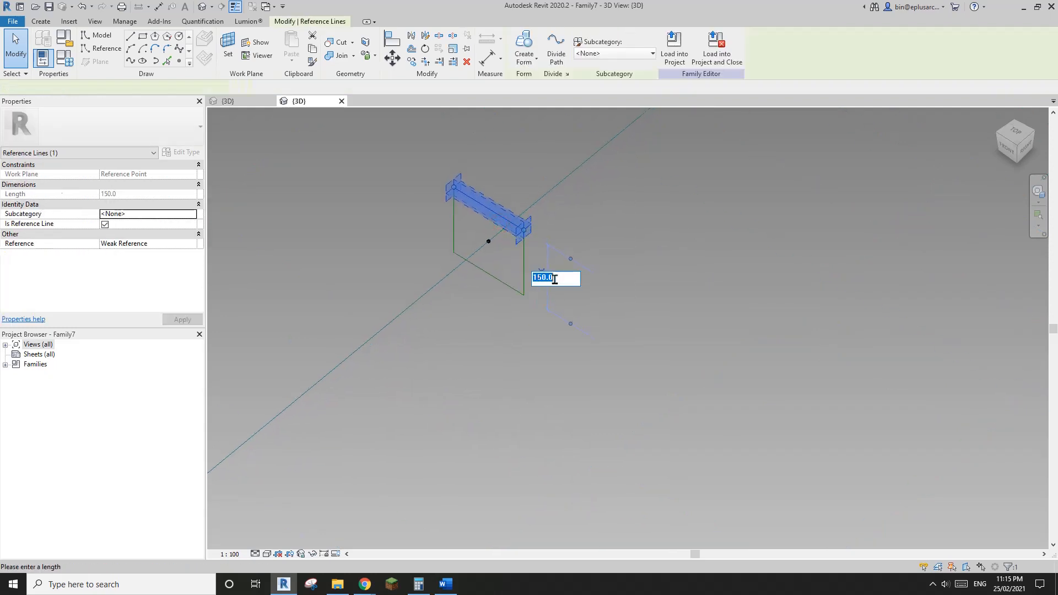
middle_drag(614, 245, 612, 261)
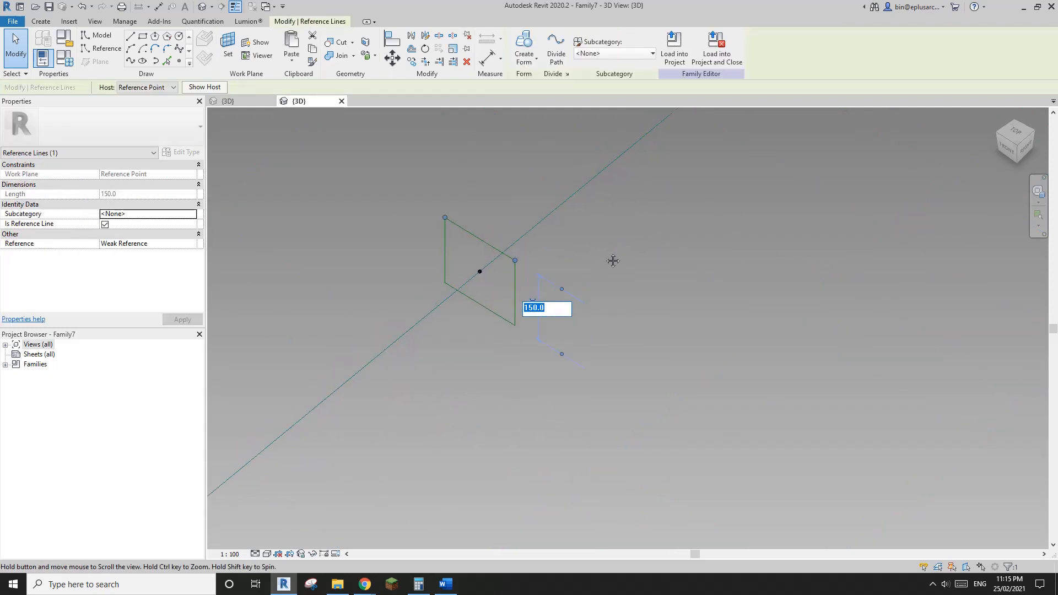
text(200)
key(Return)
key(Escape)
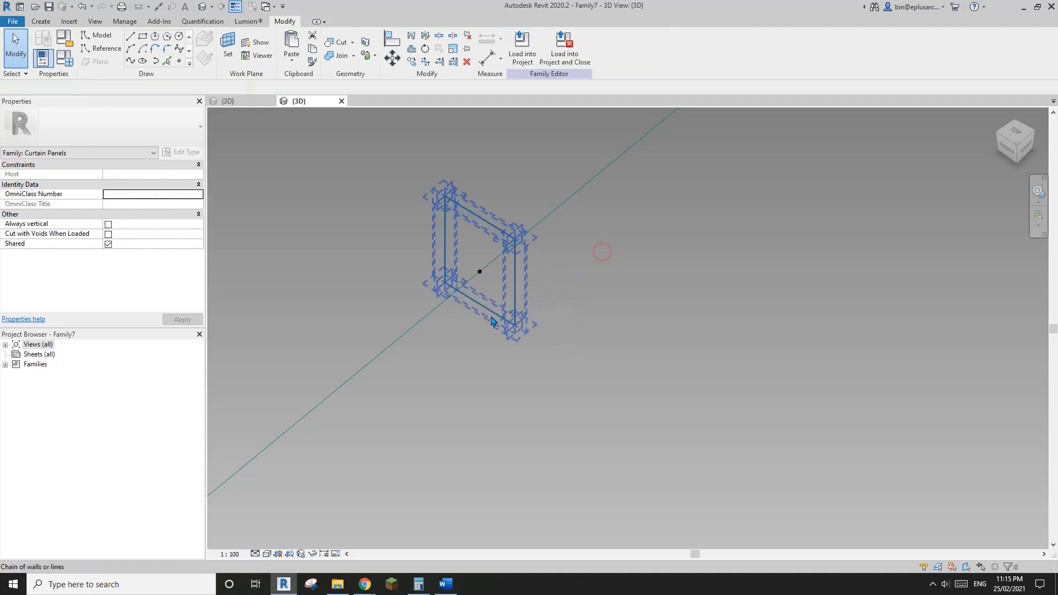
Set the rectangular panel profile's height to 250 mm.
click(513, 326)
ctrl+click(441, 261)
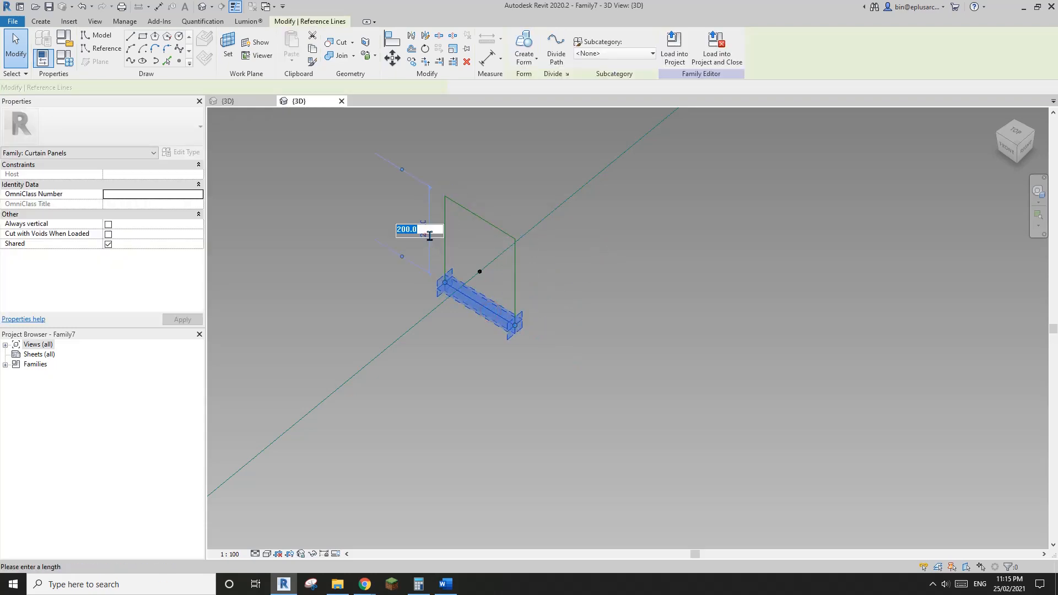
text(250)
key(Return)
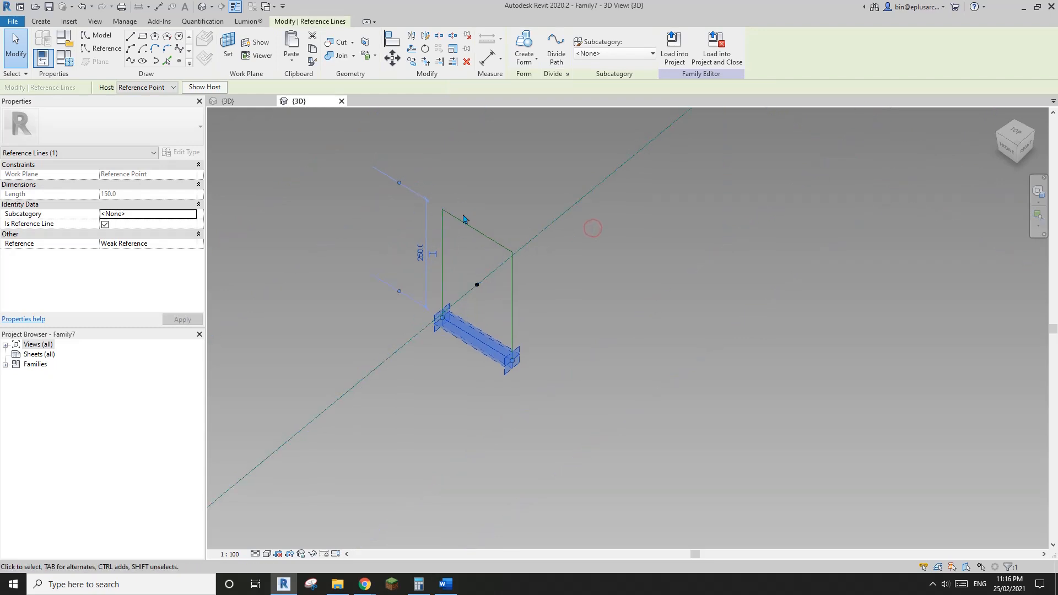
key(Escape)
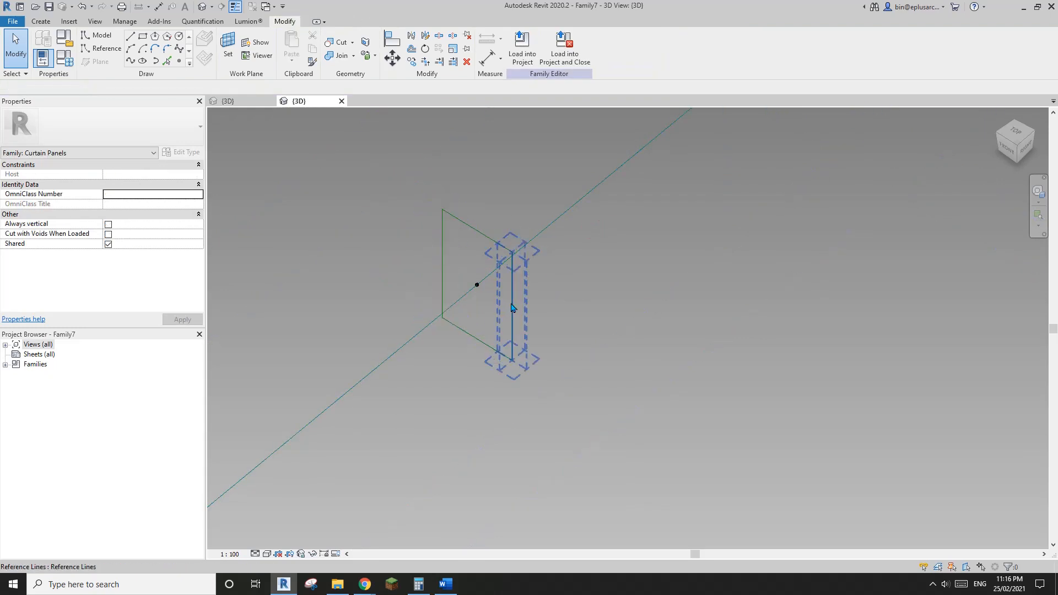
Offset the panel profile's two vertical edges in turn, setting its width to 200 mm and finally to 250 mm.
click(511, 334)
click(481, 353)
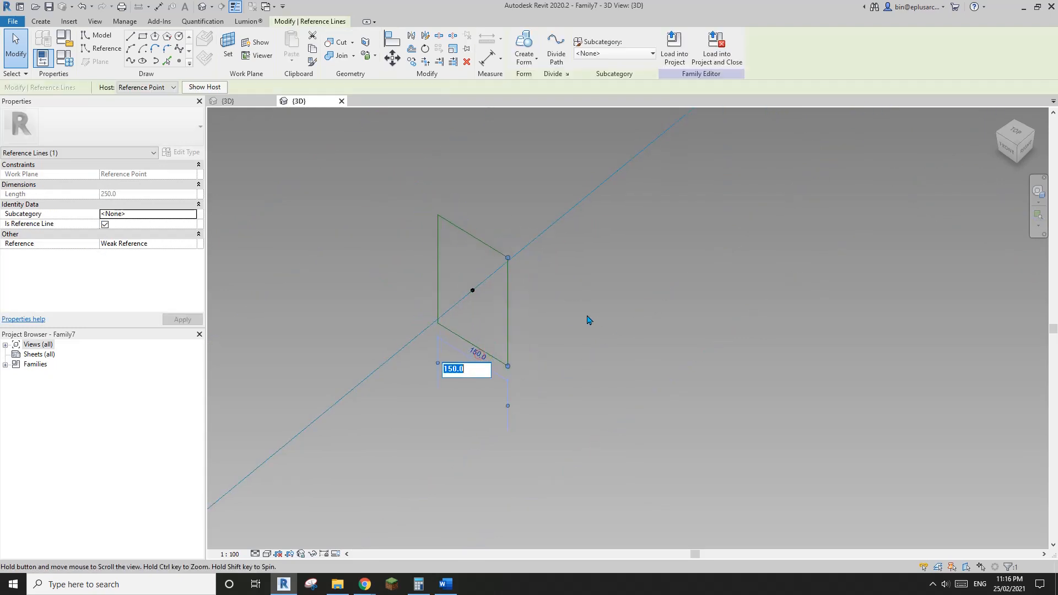
key(Return)
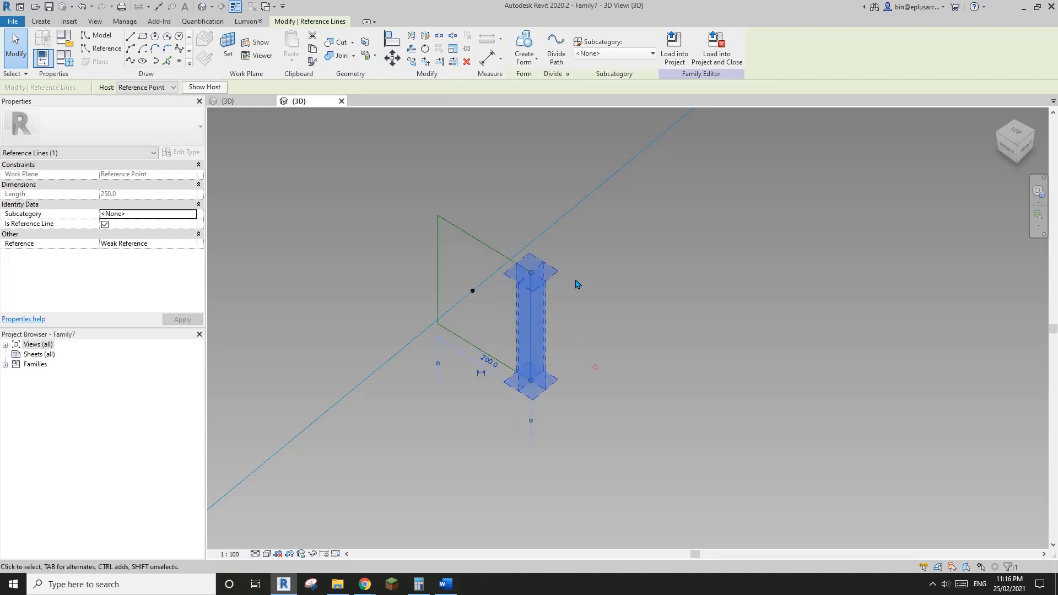
click(464, 324)
click(440, 289)
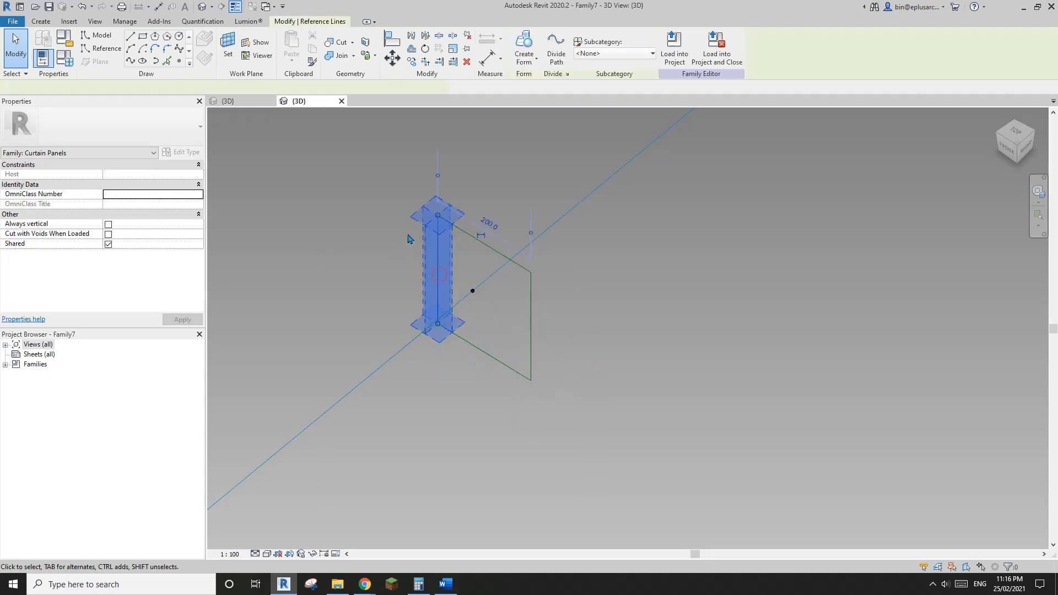
click(489, 226)
text(250)
key(Return)
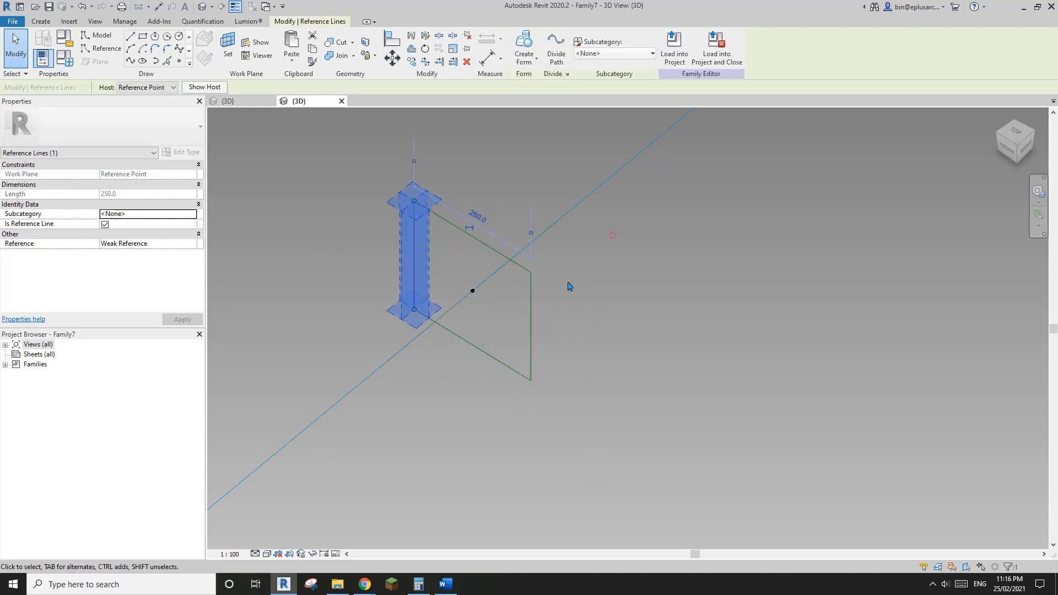
Create a swept solid form from the 250 mm square profile along two adjoining reference lines of the panel frame.
click(569, 286)
scroll(562, 287, down, 3)
shift+middle_drag(531, 321, 439, 295)
scroll(385, 393, down, 2)
scroll(385, 390, down, 2)
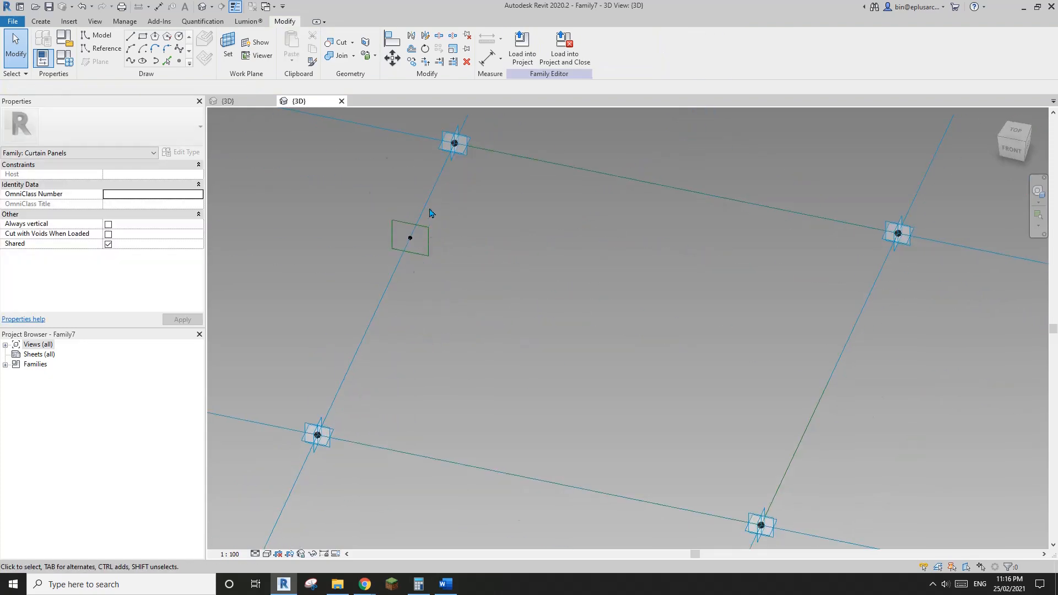
key(Tab)
click(426, 205)
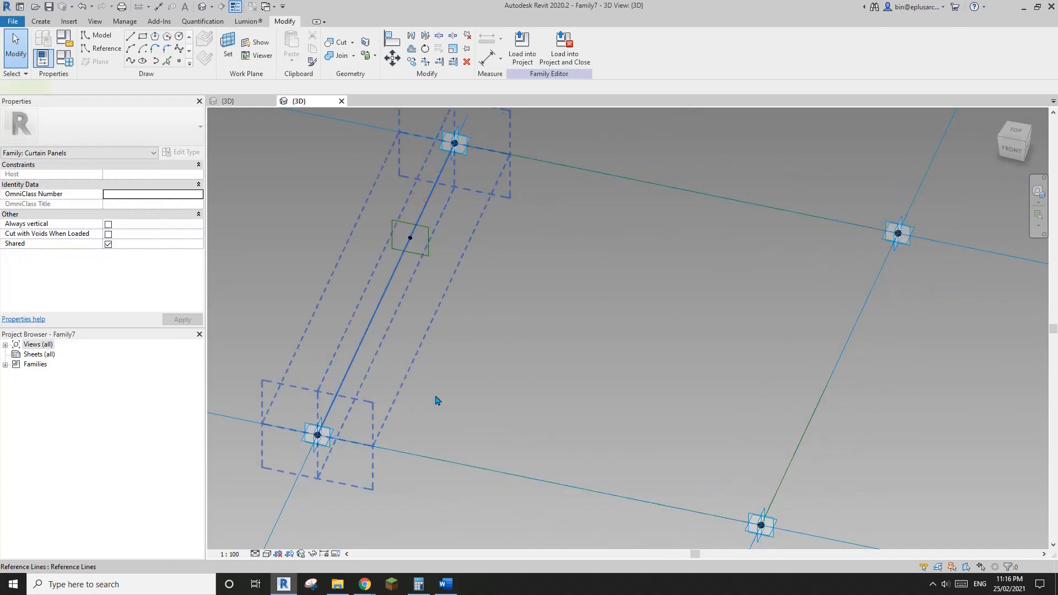
ctrl+click(465, 471)
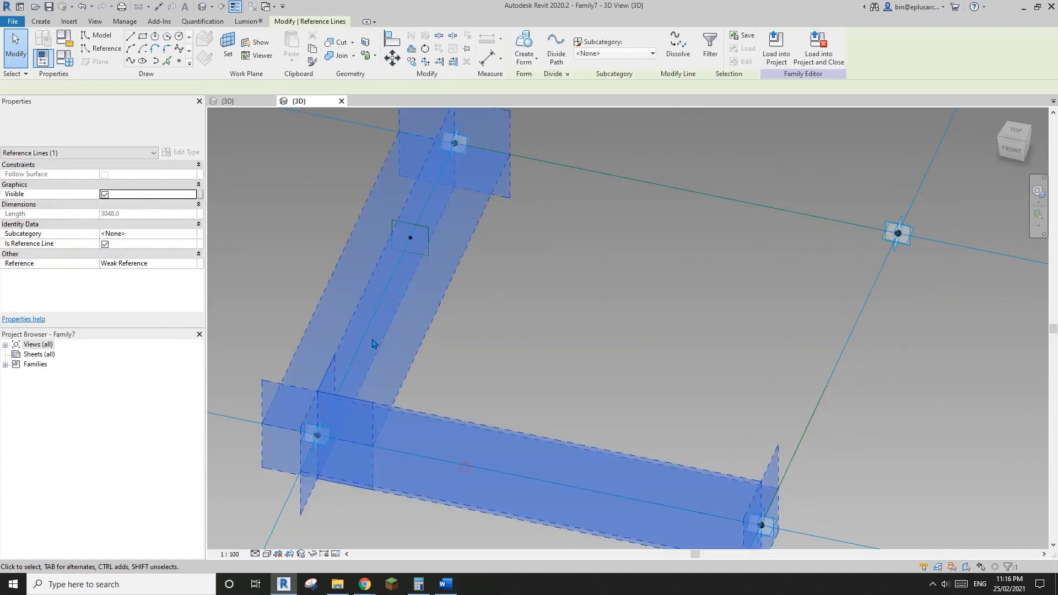
key(Tab)
ctrl+click(419, 252)
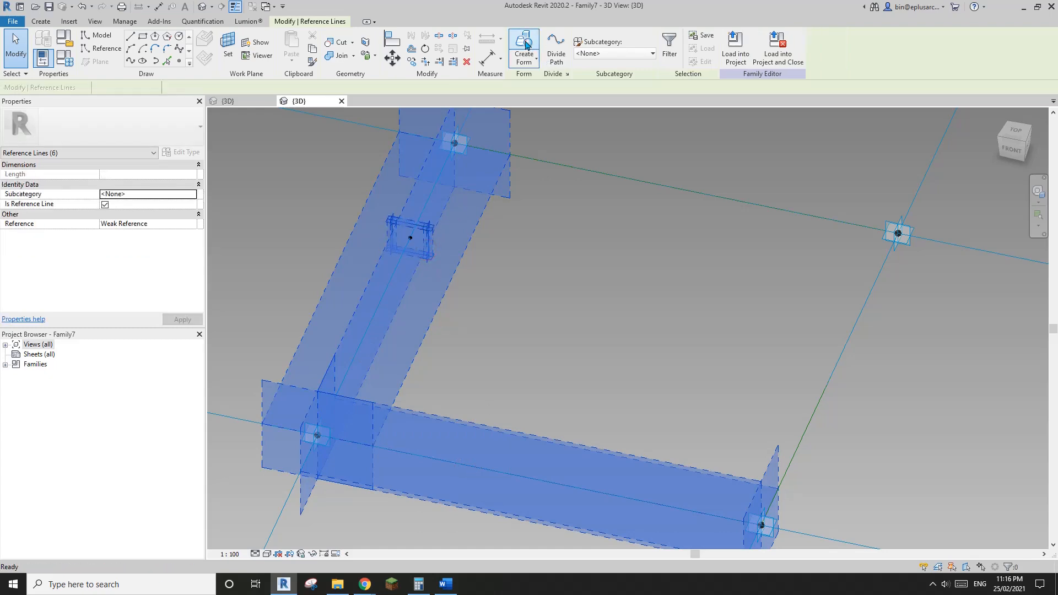
click(526, 44)
Load the panel family into the bridge mass, overwriting the existing version, and inspect the lattice along the whole bridge.
click(522, 48)
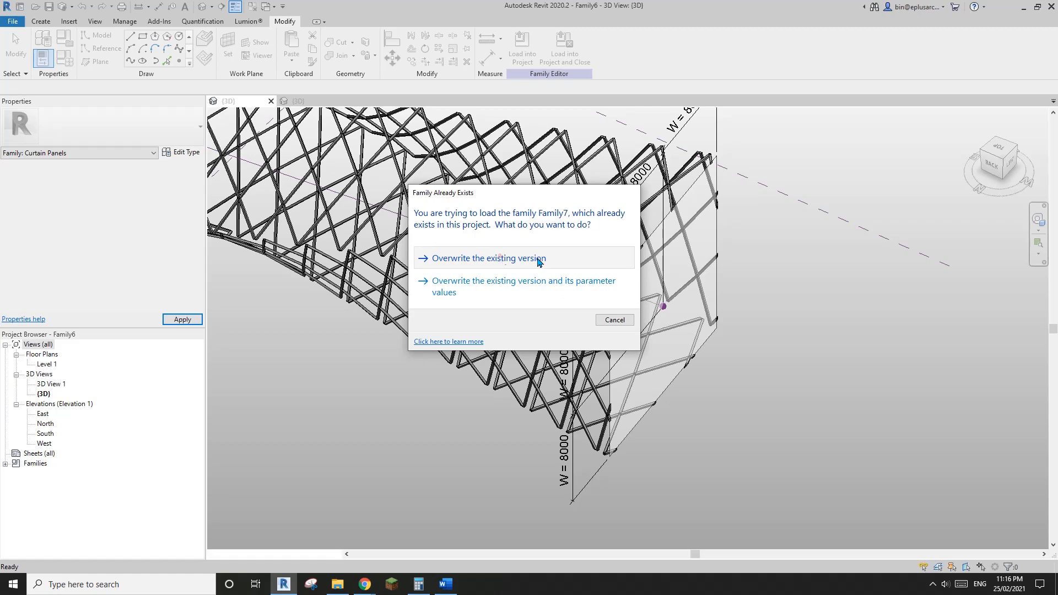
click(499, 254)
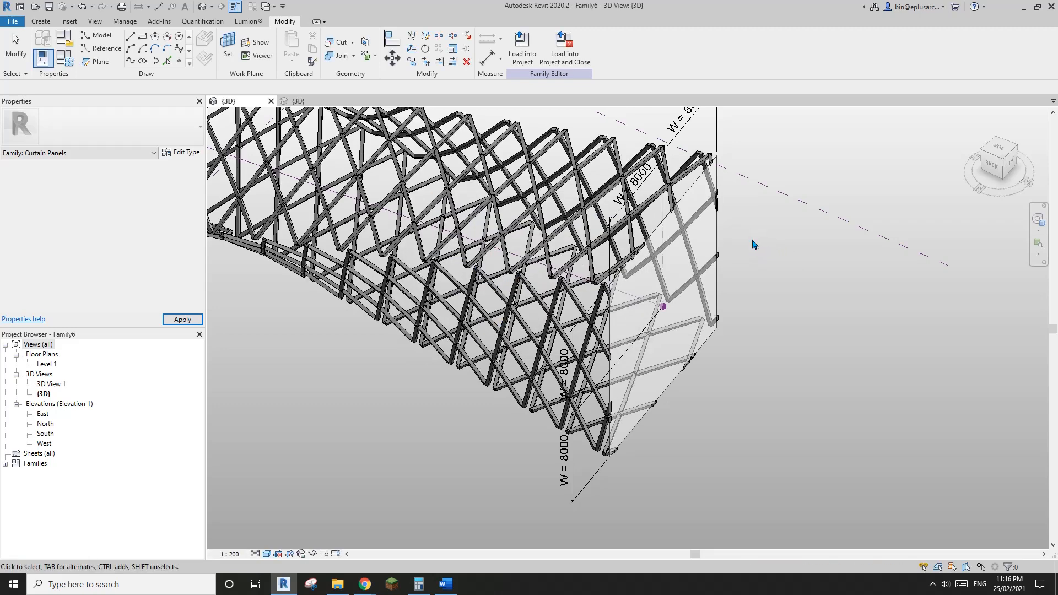
shift+middle_drag(751, 239, 623, 336)
scroll(623, 336, up, 2)
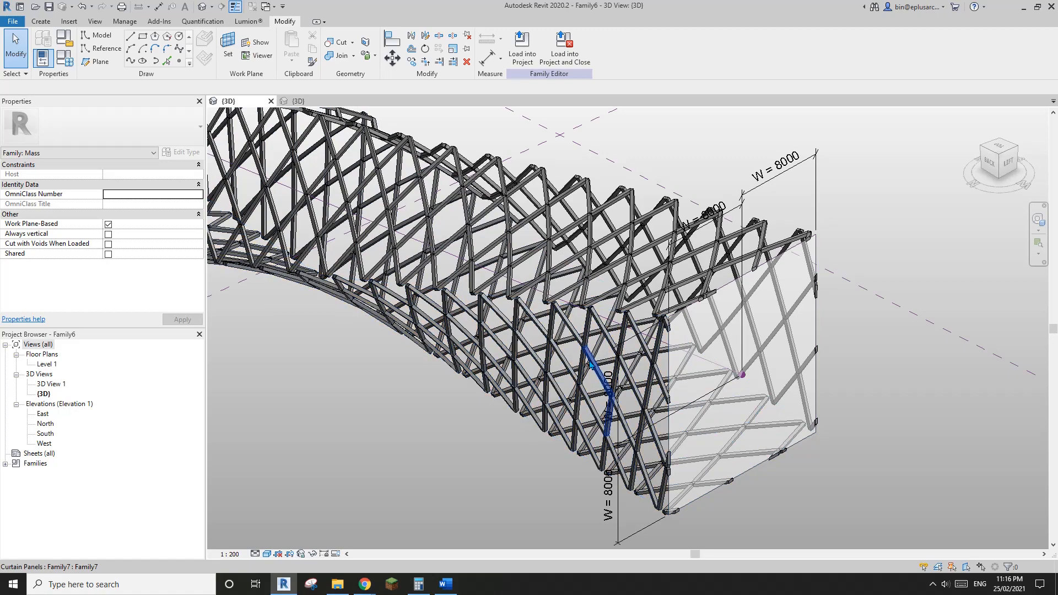
scroll(588, 348, down, 4)
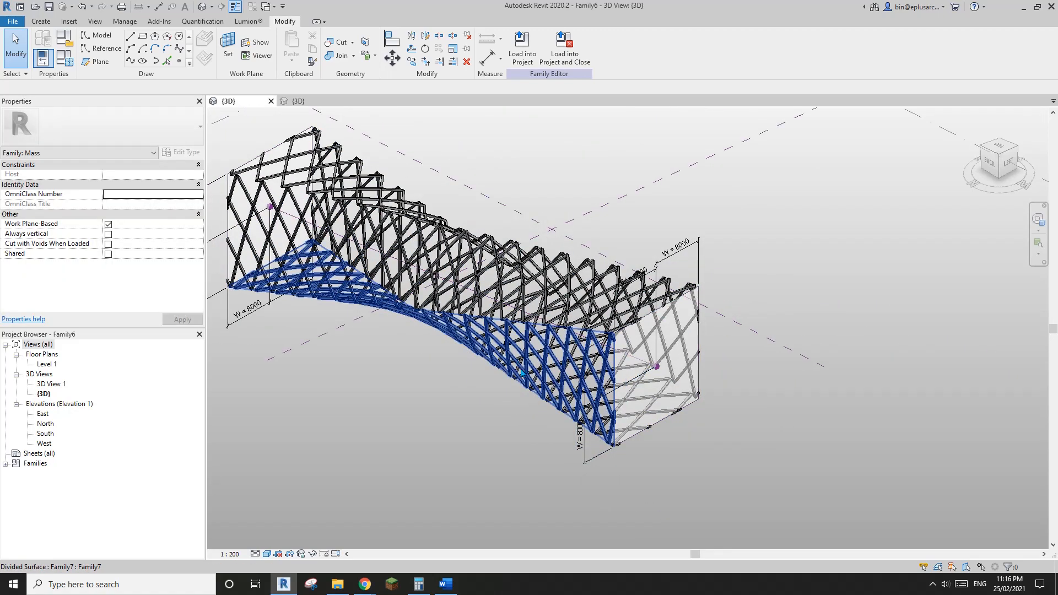
scroll(570, 386, up, 2)
shift+middle_drag(570, 386, 559, 338)
scroll(592, 314, down, 2)
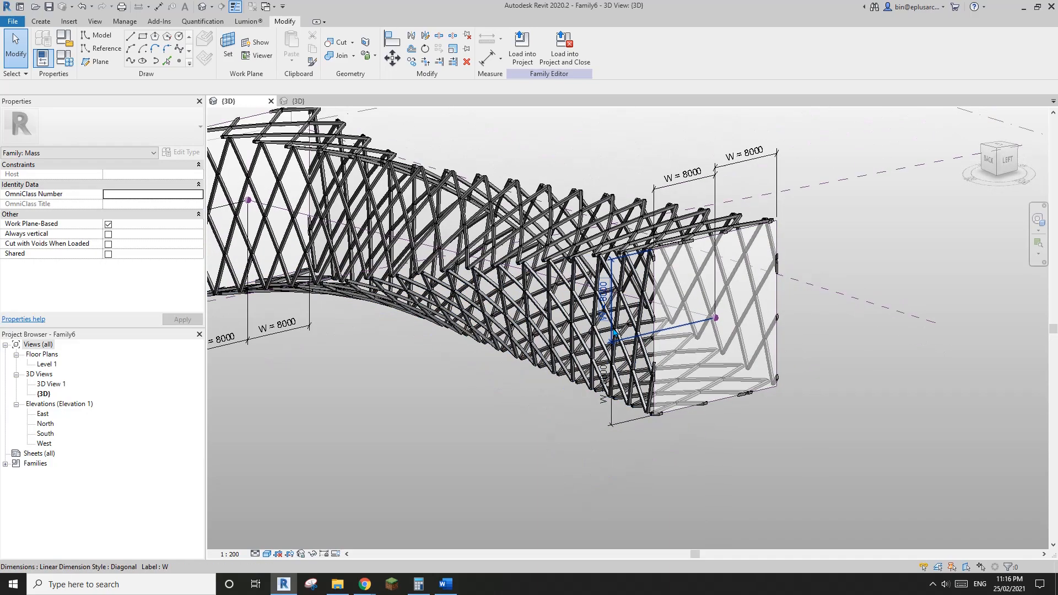
middle_drag(279, 291, 359, 302)
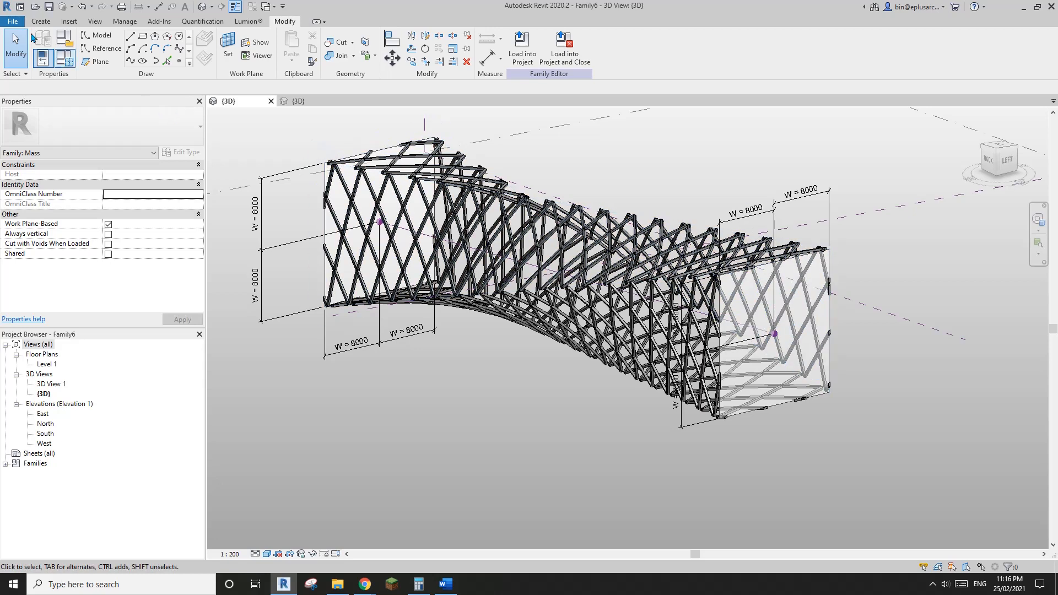
Create a new family from the Metric Generic Model Adaptive template.
click(15, 22)
click(69, 65)
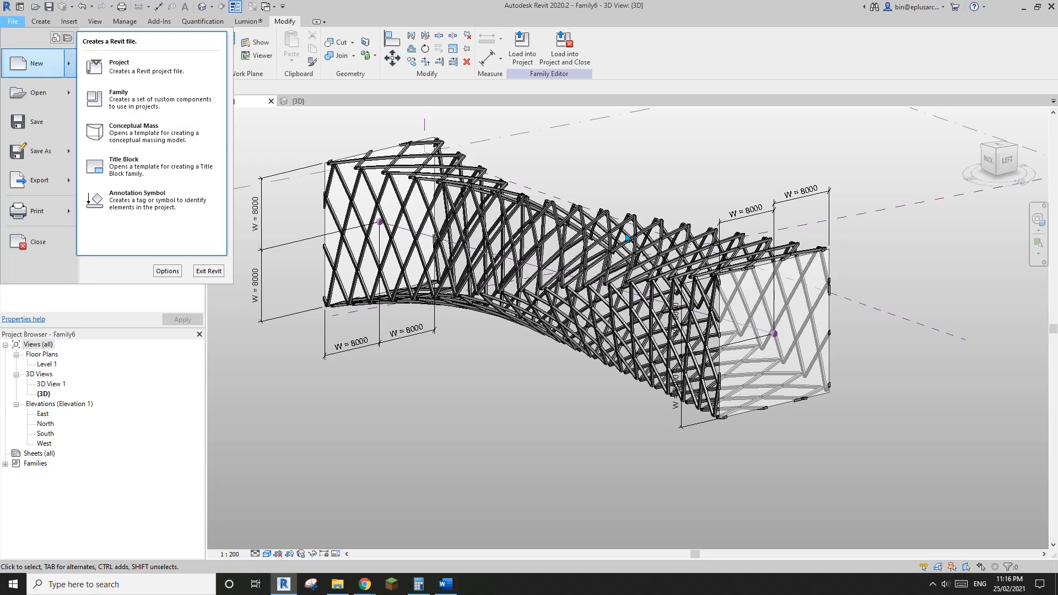
click(127, 99)
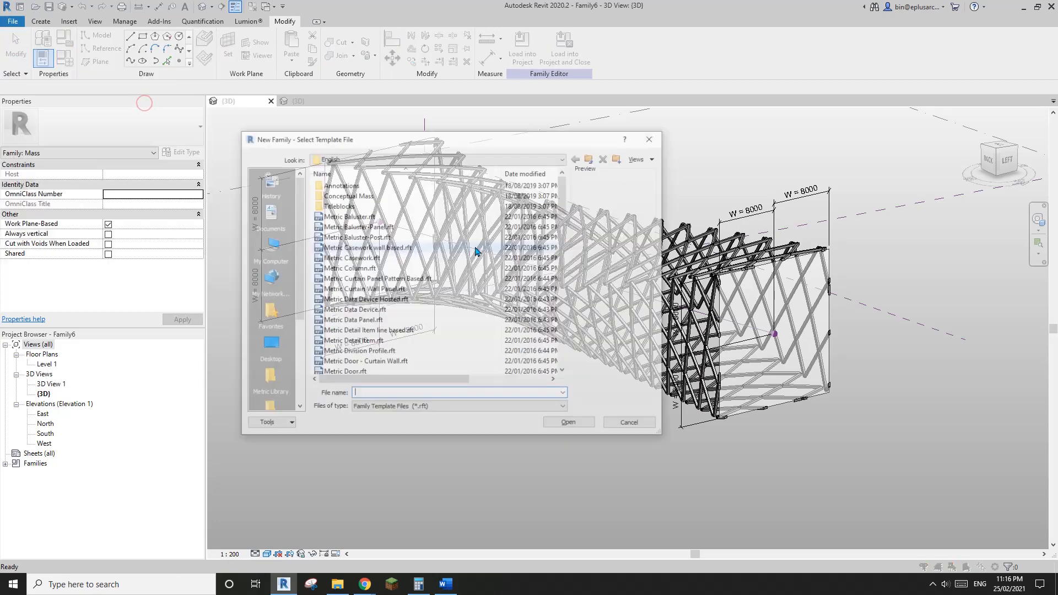
scroll(576, 251, down, 6)
click(401, 331)
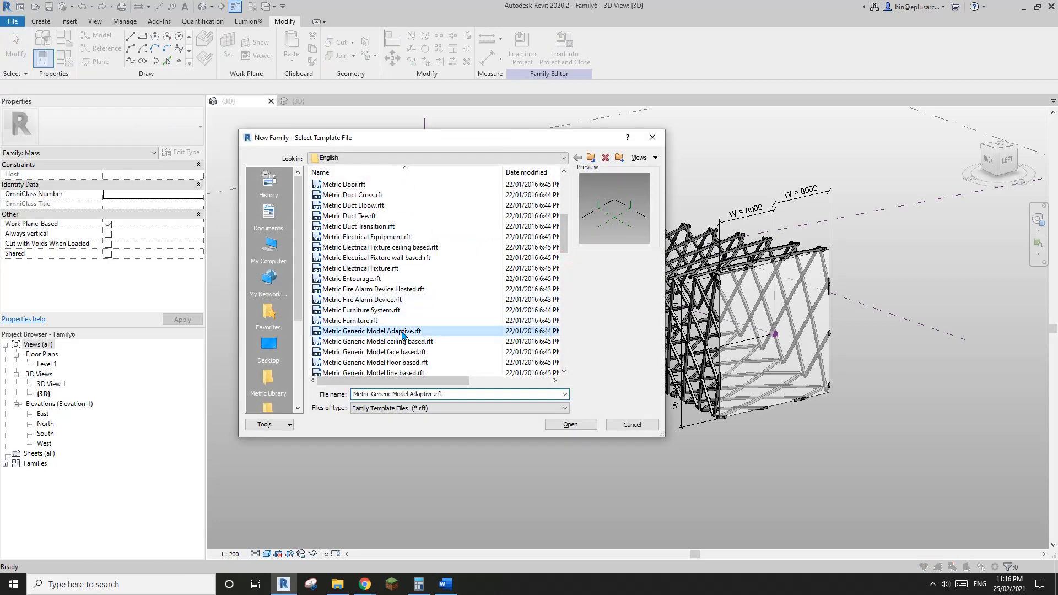
click(577, 427)
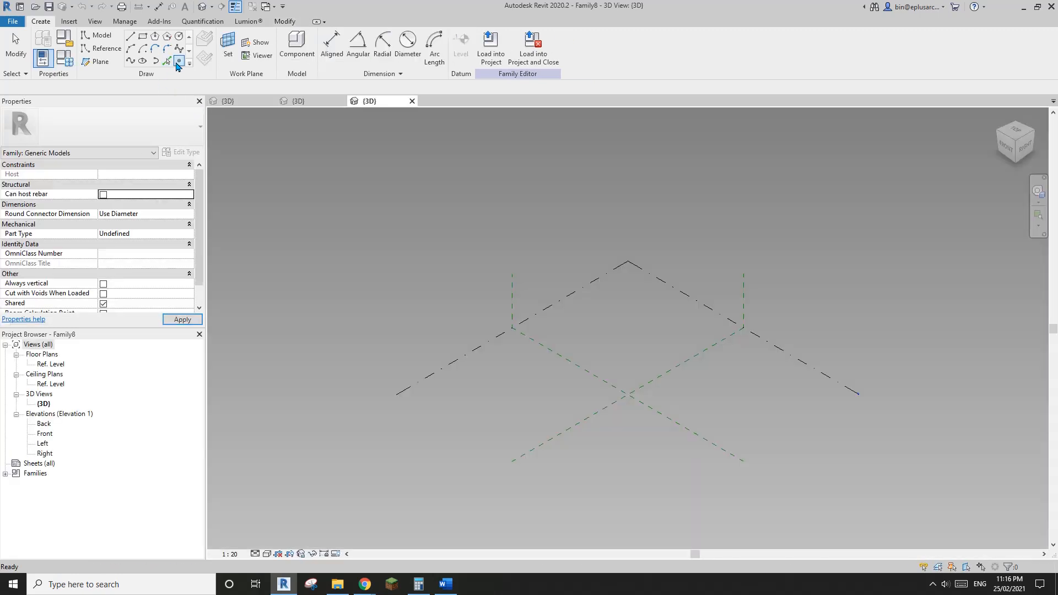
Place three reference points on the reference level, connect them with a spline through points, and make it a reference line.
click(179, 61)
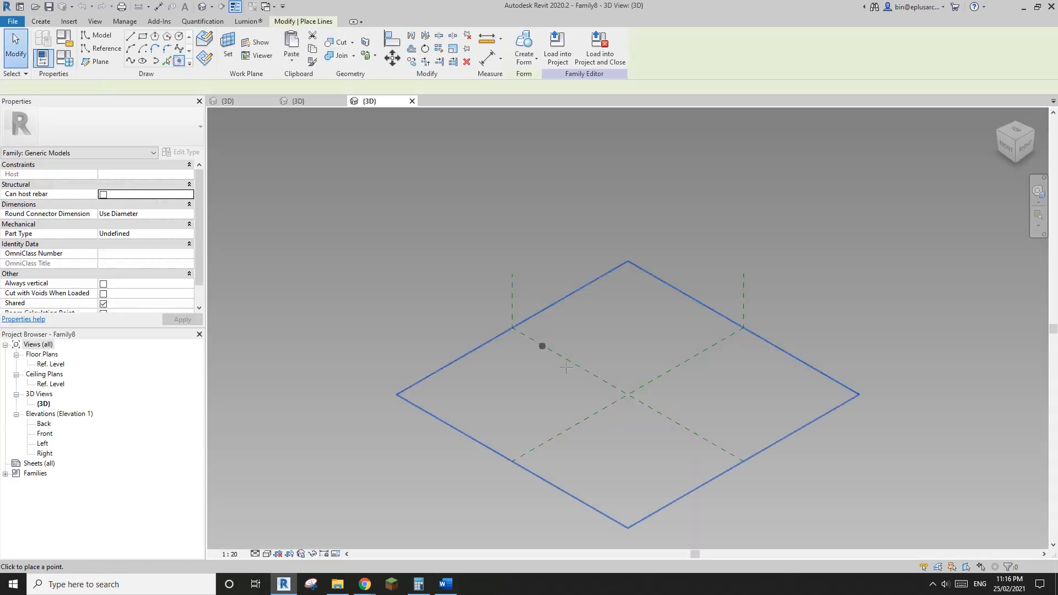
click(678, 344)
key(Escape)
key(Escape)
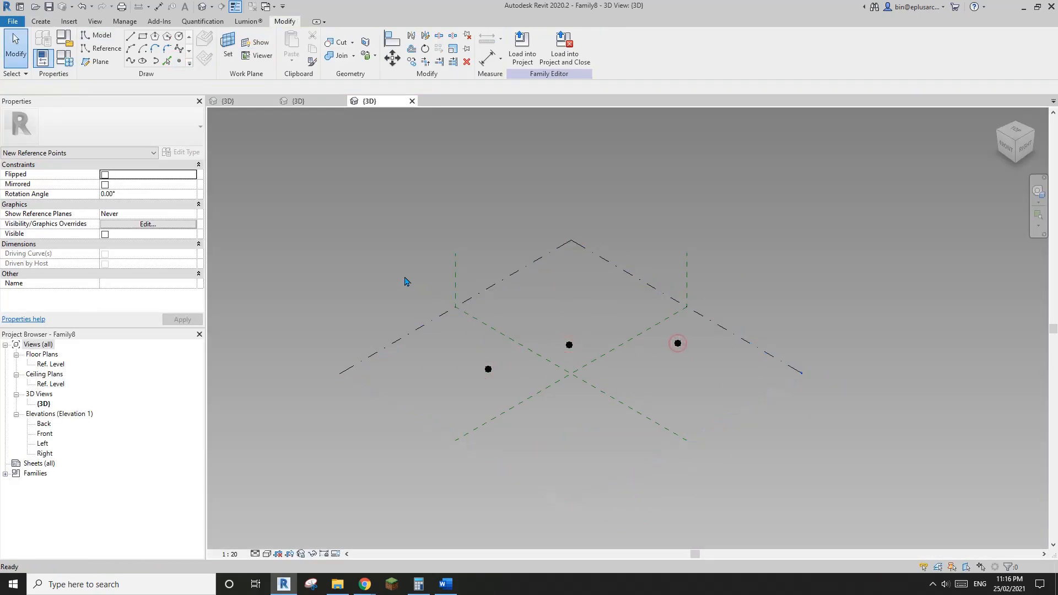
drag(406, 279, 741, 411)
click(131, 60)
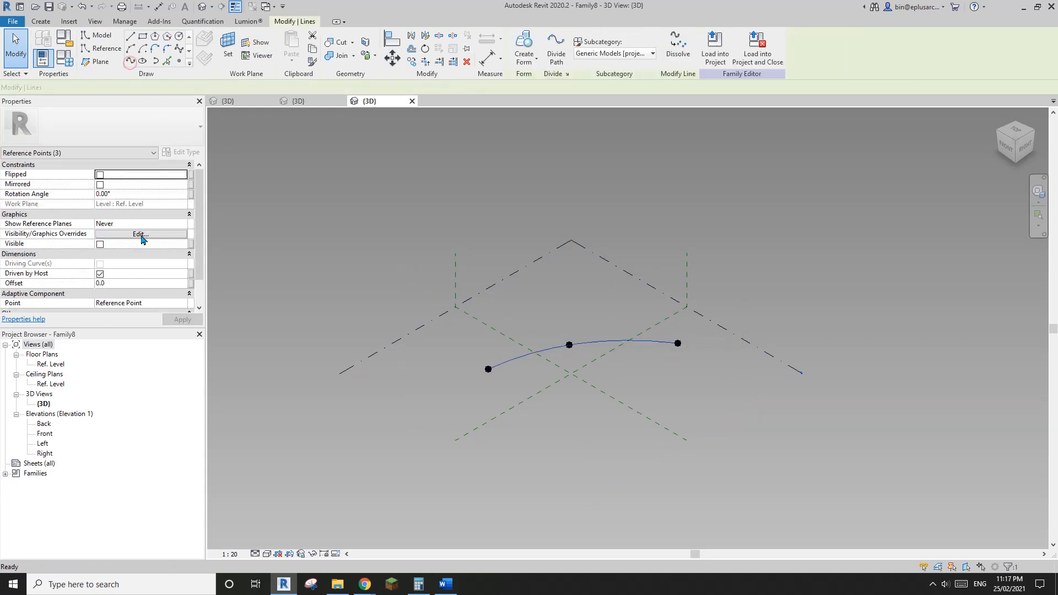
scroll(638, 249, up, 2)
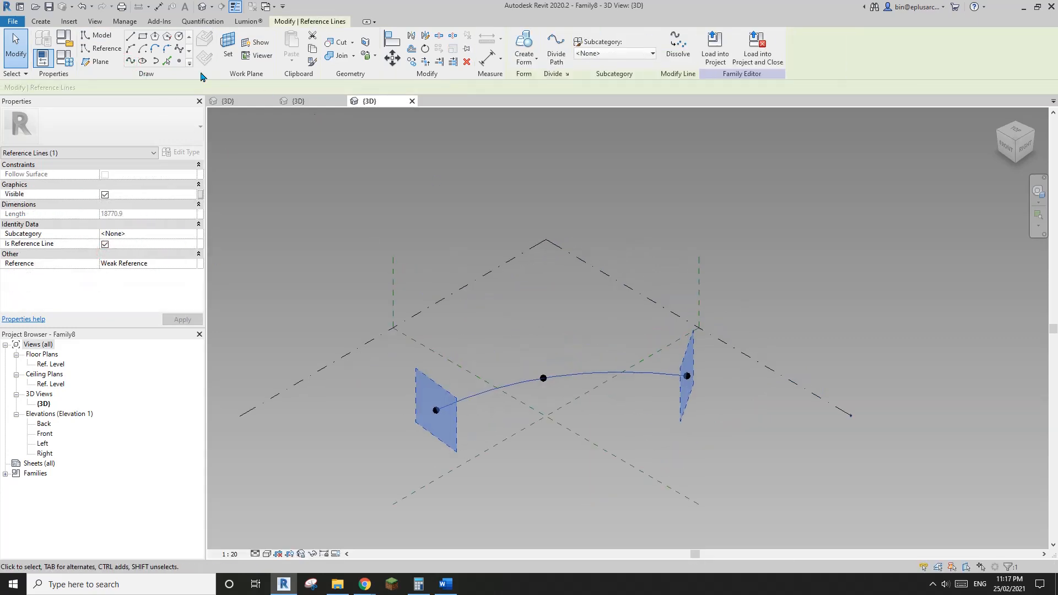
Place a reference point hosted on the spline between its first and middle points.
click(178, 63)
shift+middle_drag(607, 295, 488, 318)
scroll(537, 386, up, 2)
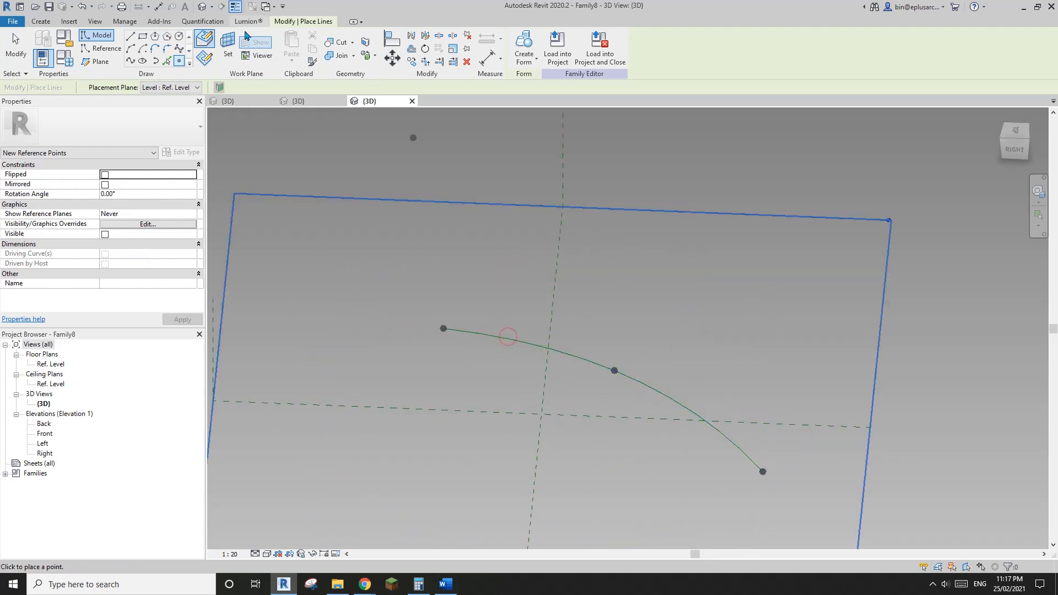
click(205, 39)
click(508, 338)
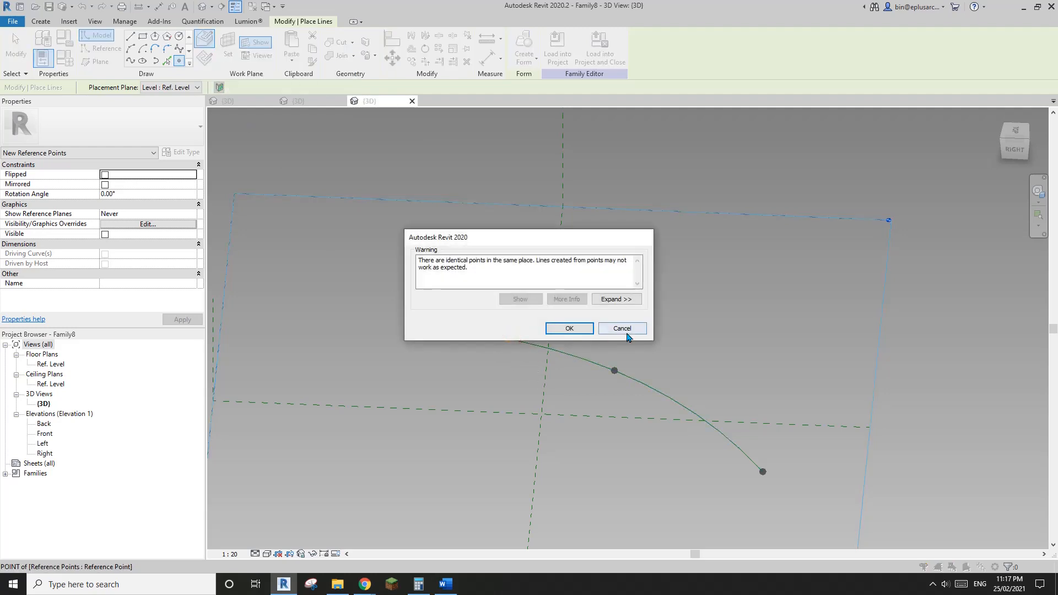
click(624, 332)
scroll(524, 349, up, 3)
key(Escape)
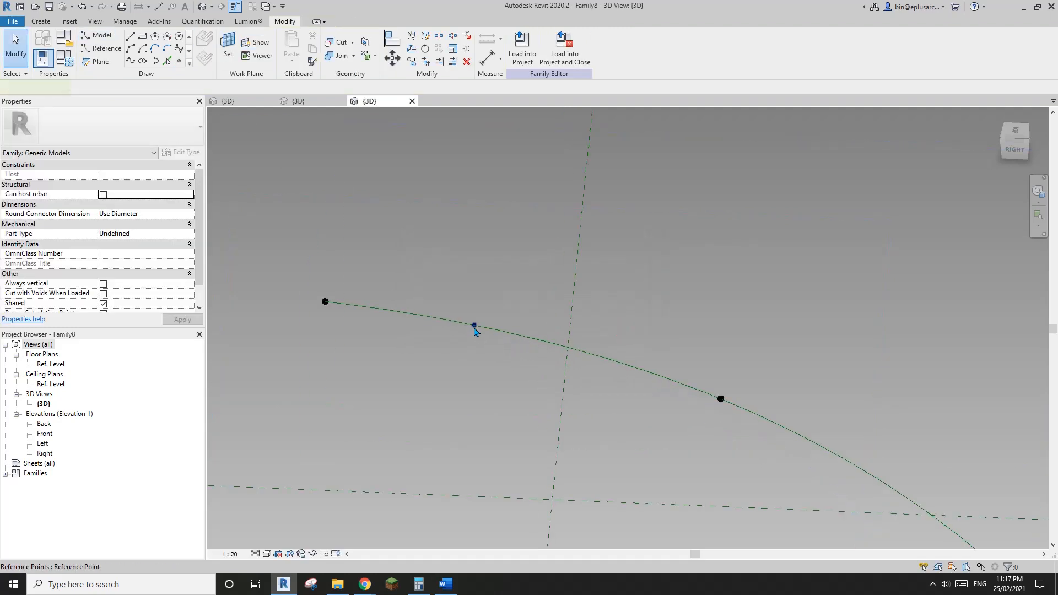
Set the hosted point's plane as the work plane and draw a 400 by 400 mm reference-line rectangle starting at that point.
click(473, 326)
mouse_move(475, 330)
shift+middle_down()
mouse_move(480, 354)
mouse_move(462, 327)
shift+middle_up()
click(103, 51)
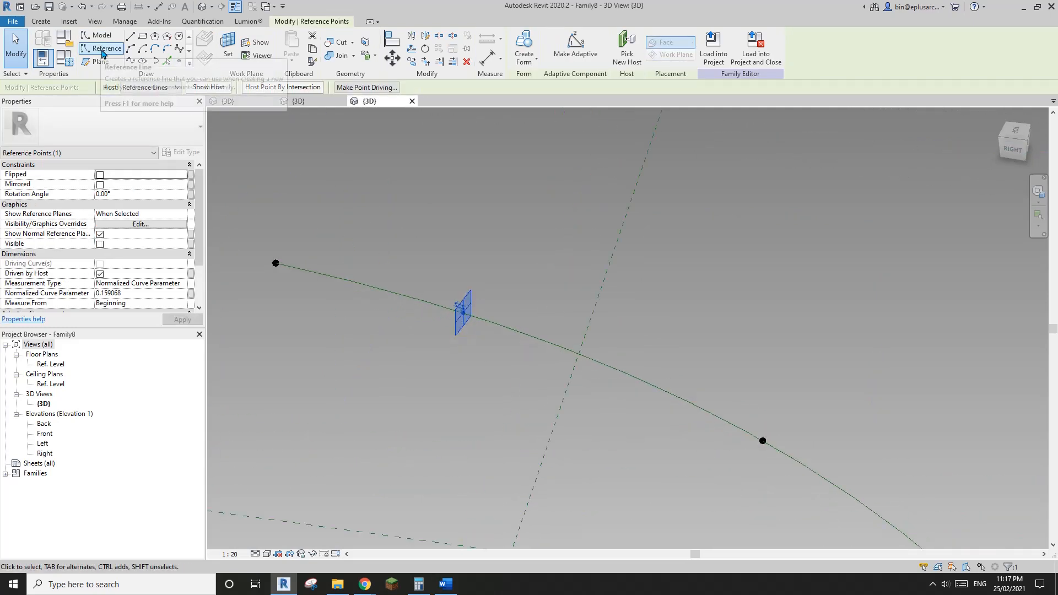
click(143, 38)
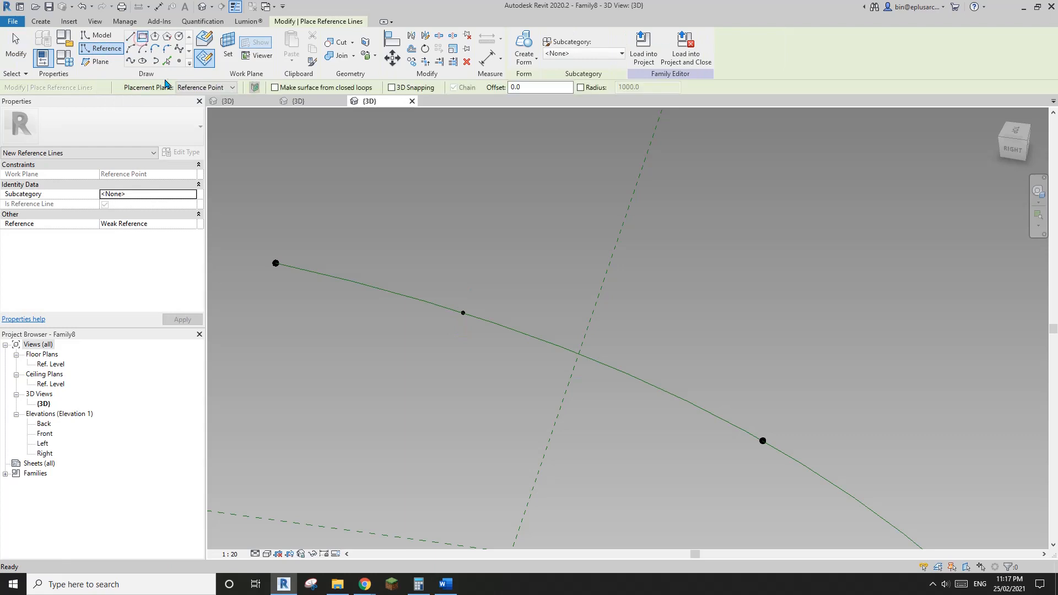
click(228, 47)
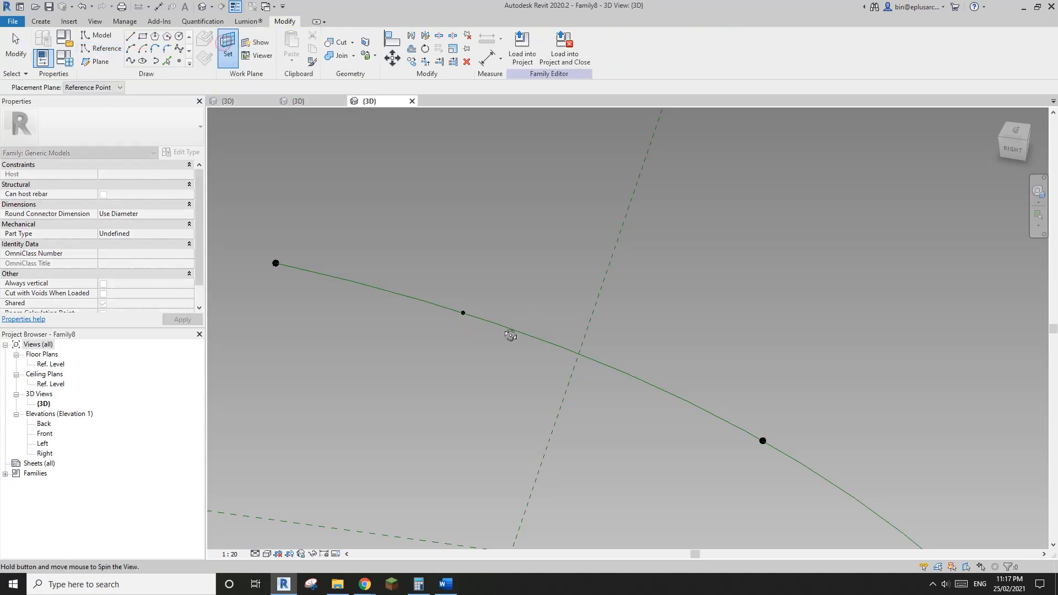
shift+middle_drag(510, 336, 473, 314)
click(463, 313)
click(462, 313)
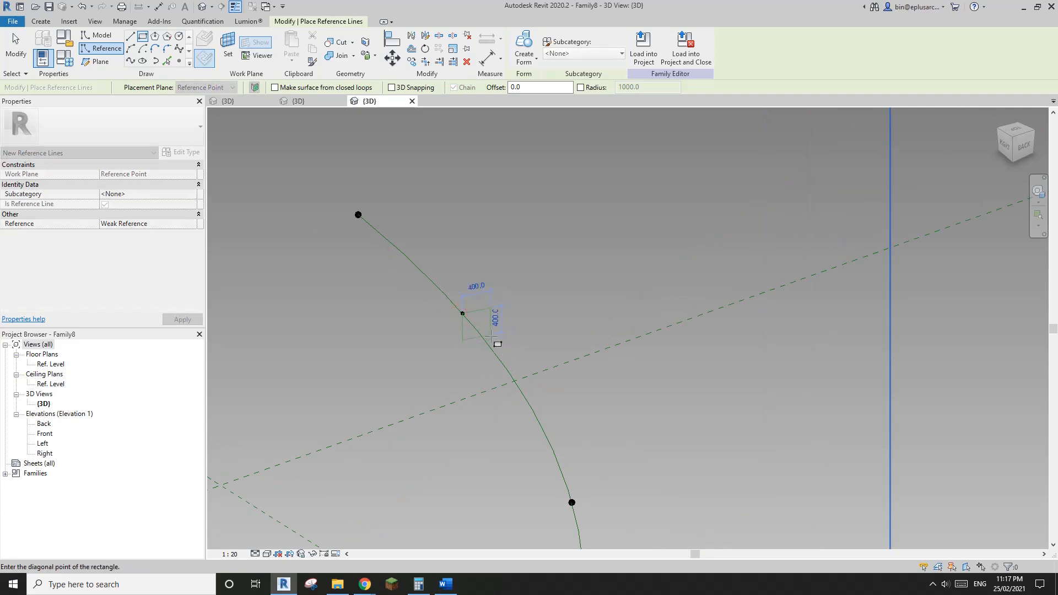
click(492, 336)
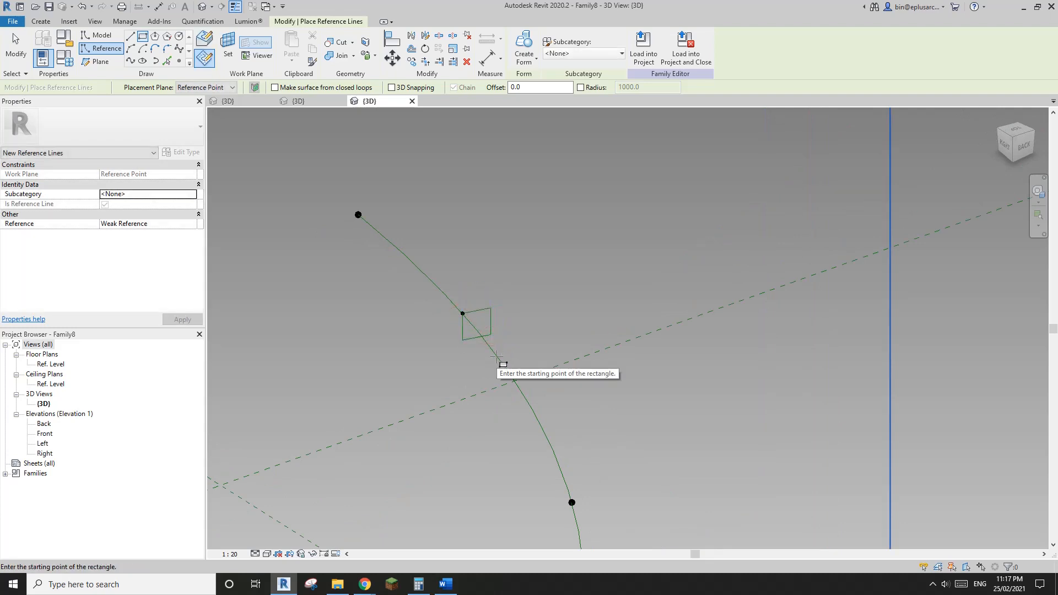
key(Escape)
key(Escape)
Resize the reference-line rectangle on the hosted point to 500 by 500 mm.
scroll(474, 323, up, 3)
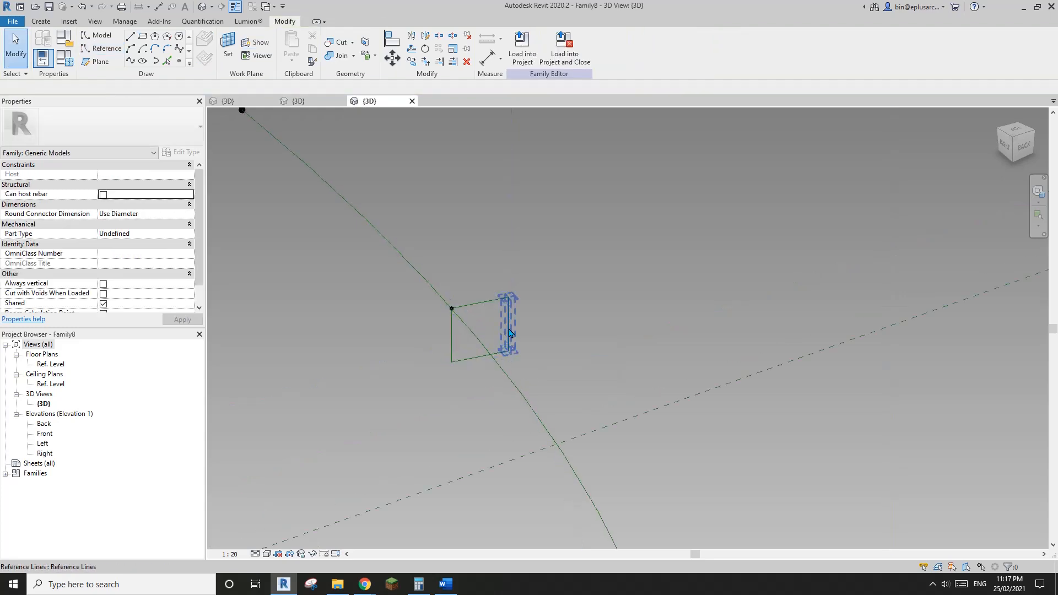
click(508, 325)
click(479, 368)
text(5)
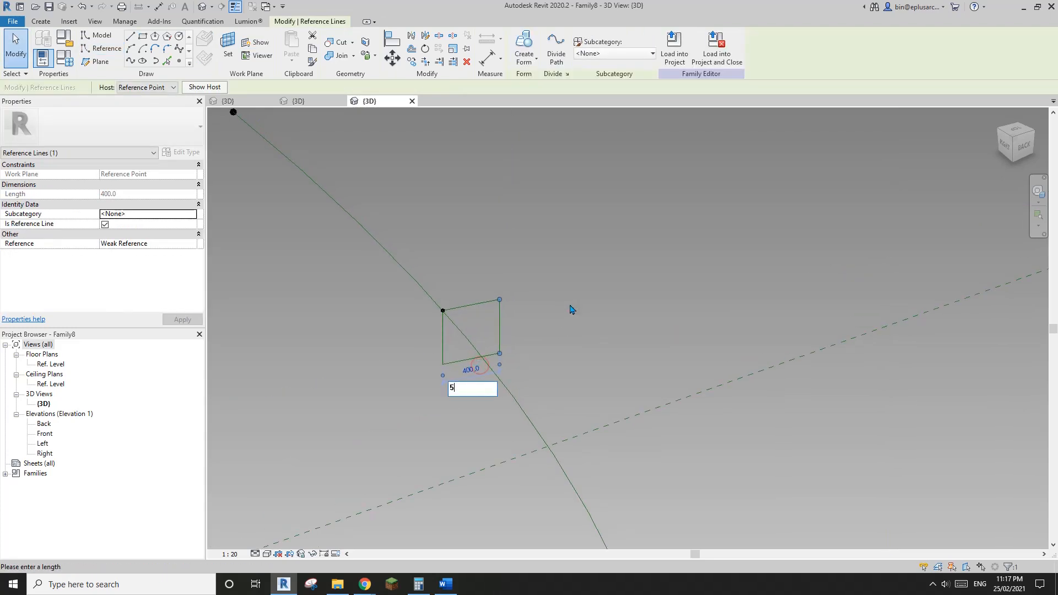
text(00)
key(Return)
key(Escape)
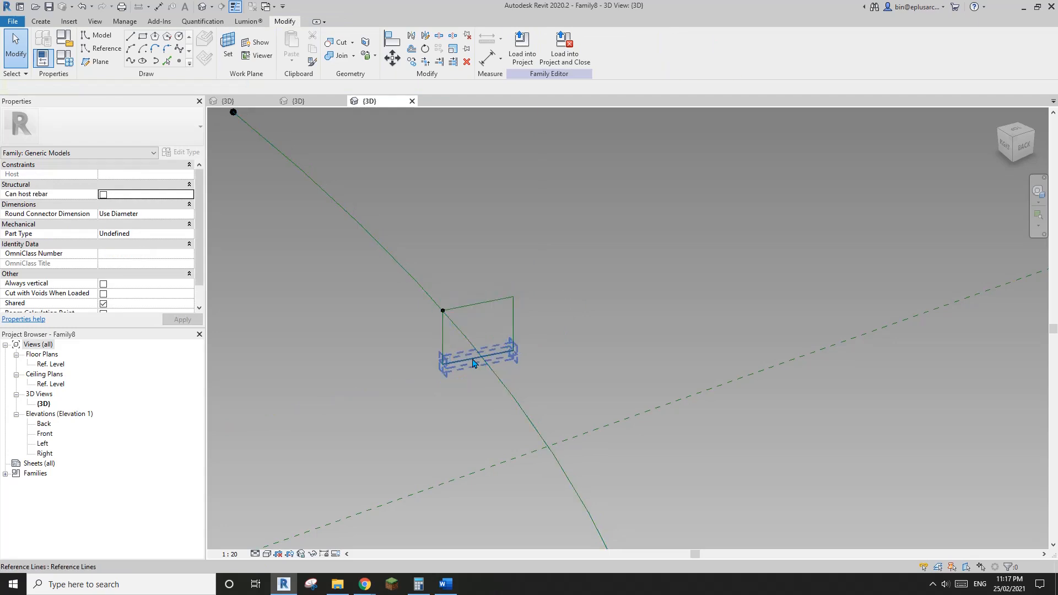
click(476, 382)
click(408, 346)
text(500)
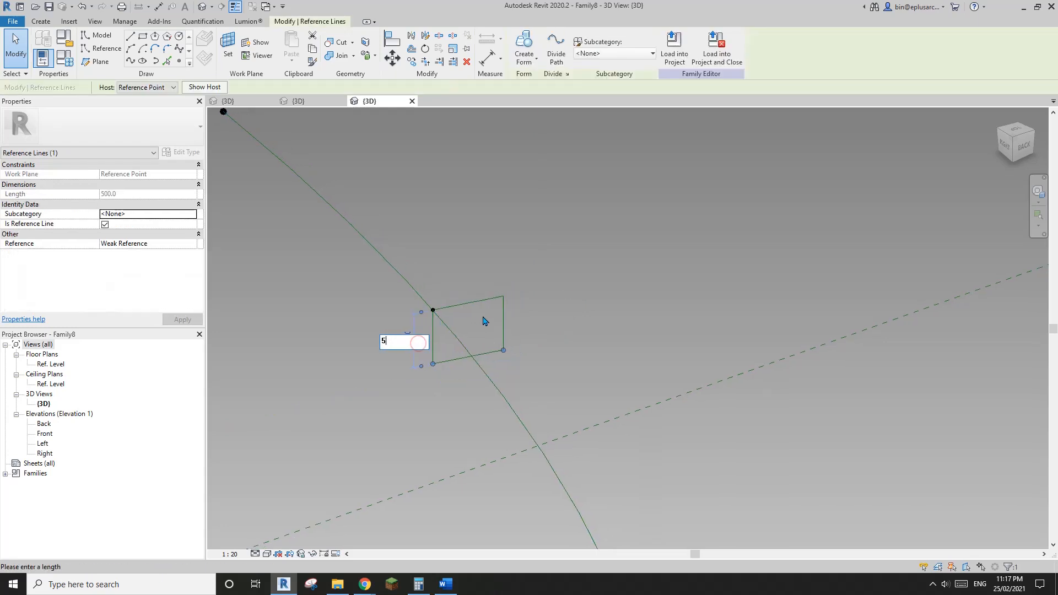
key(Return)
click(610, 302)
Move the whole rectangle in two moves so that its centre sits on the hosted point.
key(Tab)
click(473, 301)
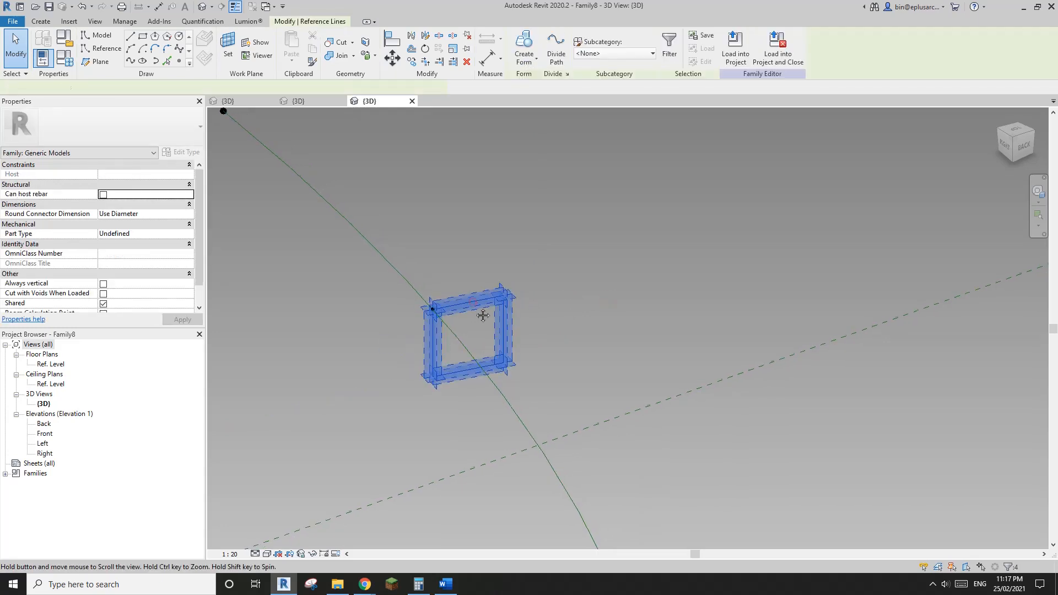
key(m)
key(v)
click(469, 302)
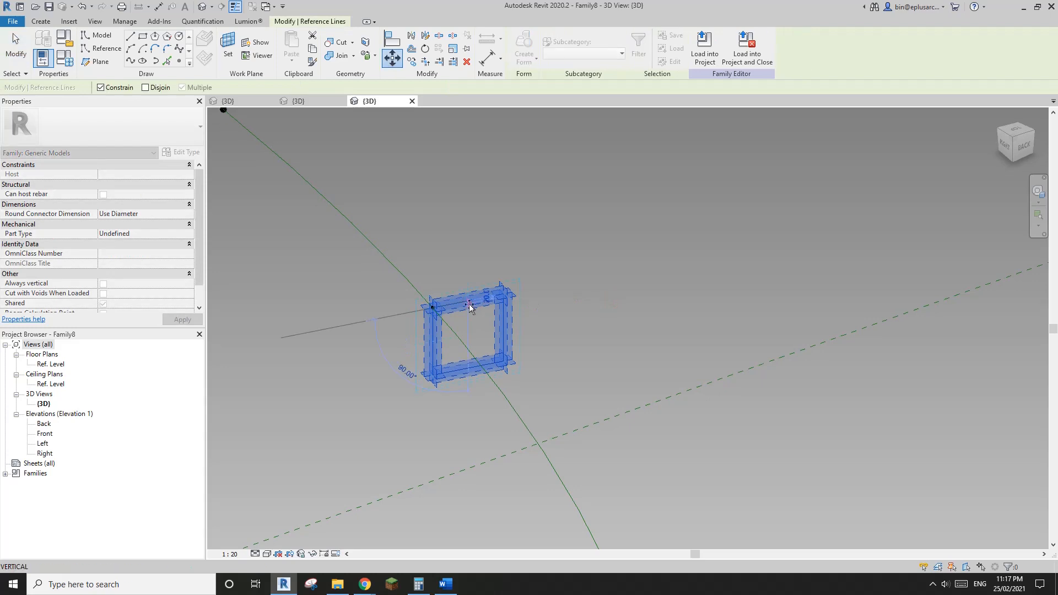
click(432, 313)
key(m)
key(v)
click(469, 343)
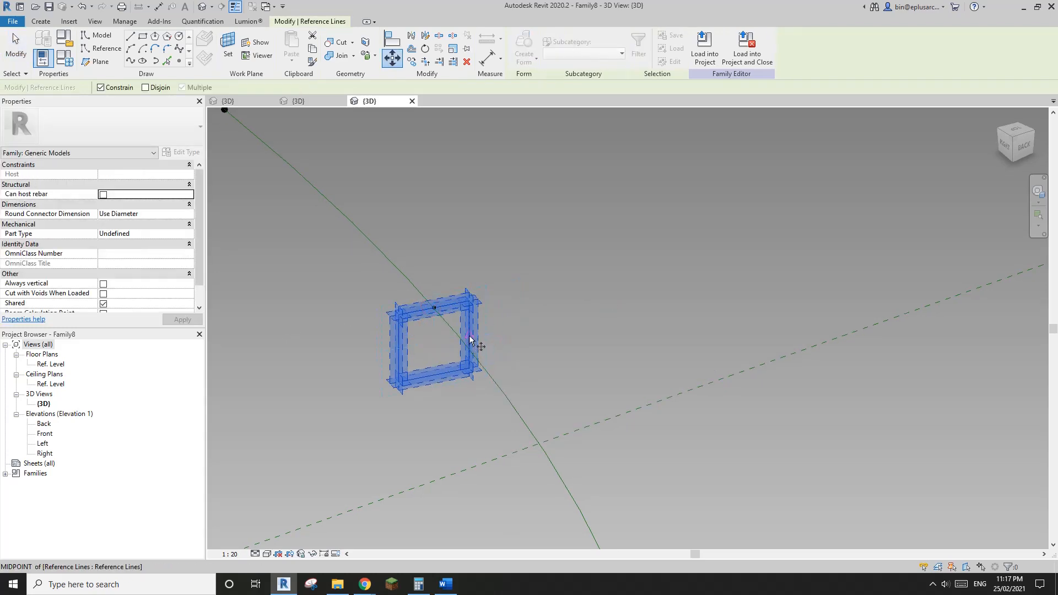
click(456, 317)
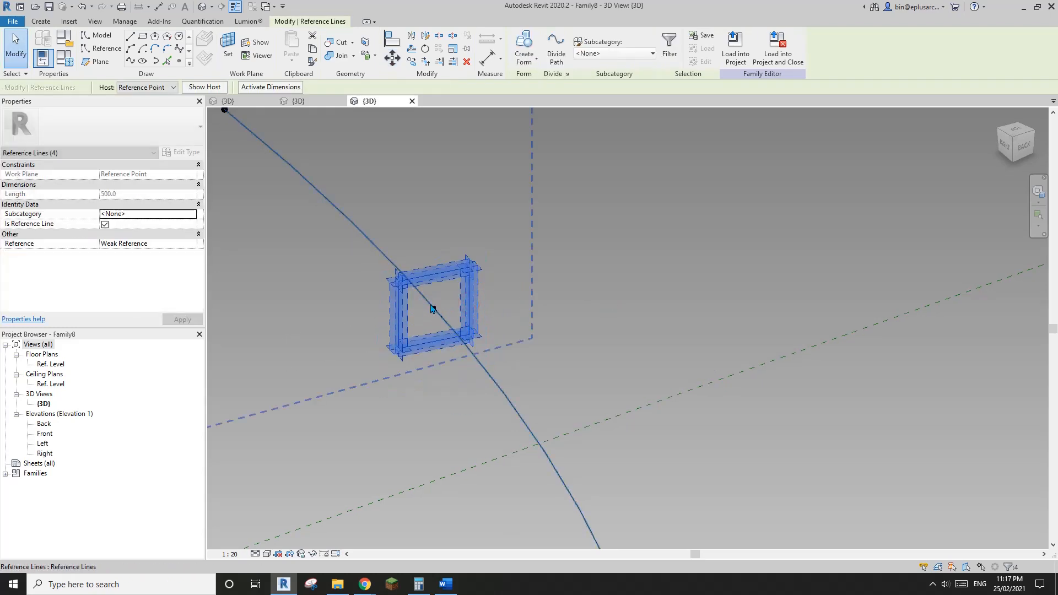
key(Escape)
Create a solid form from the square profile and the spline path.
click(482, 364)
scroll(480, 365, down, 6)
middle_drag(481, 363, 440, 270)
key(Escape)
scroll(467, 312, up, 1)
scroll(466, 310, up, 1)
scroll(475, 328, down, 1)
click(429, 240)
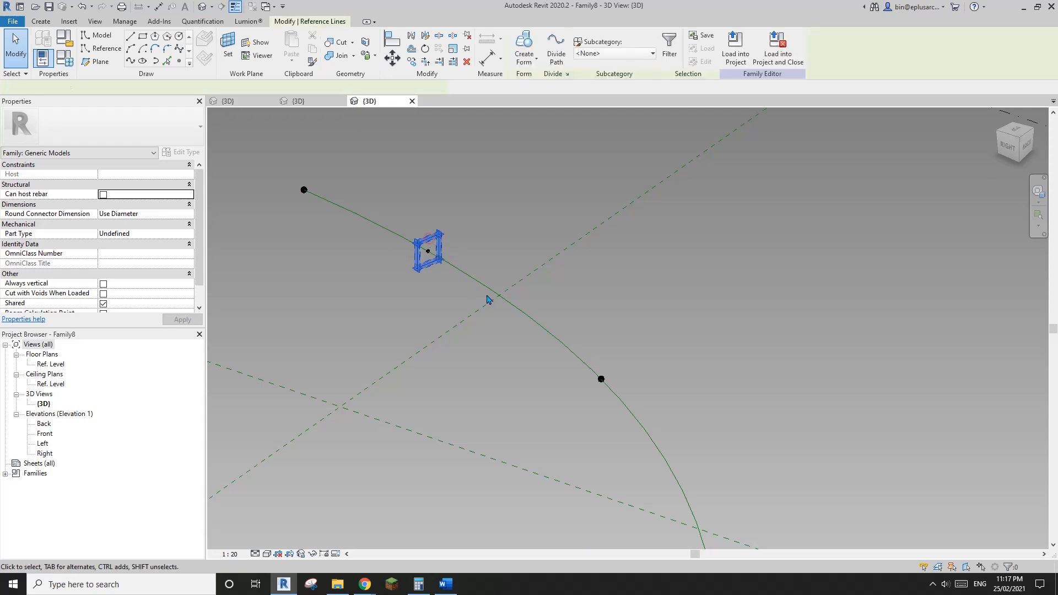
ctrl+click(487, 290)
scroll(559, 347, down, 2)
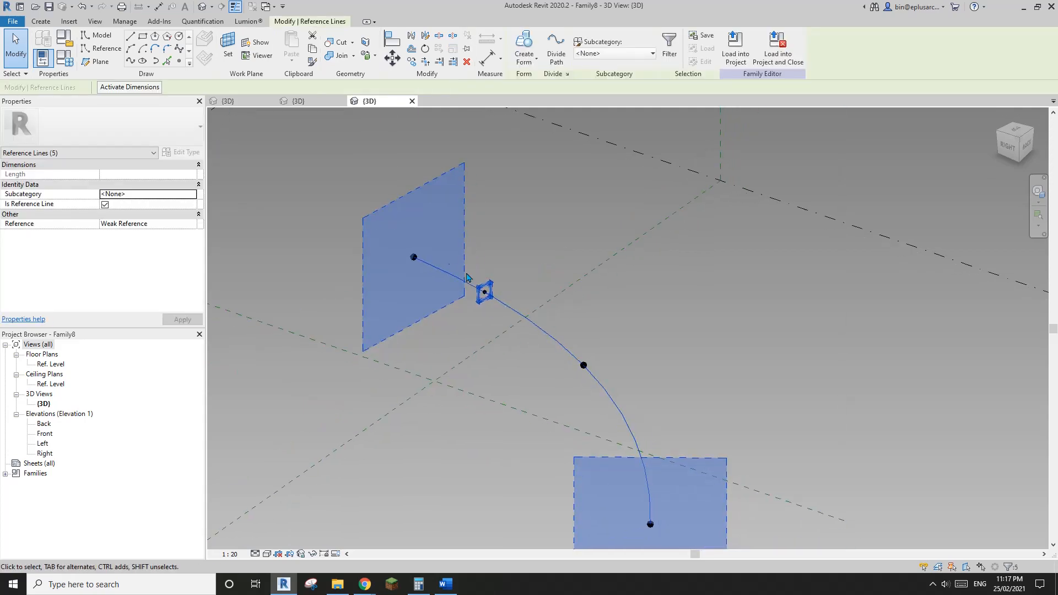
click(527, 64)
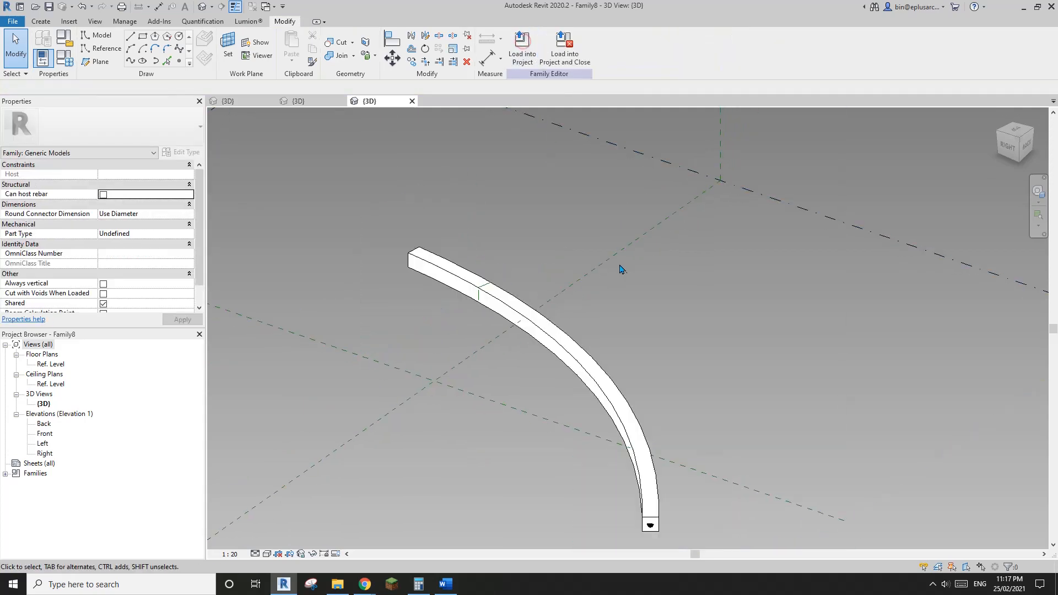
shift+middle_drag(621, 267, 576, 348)
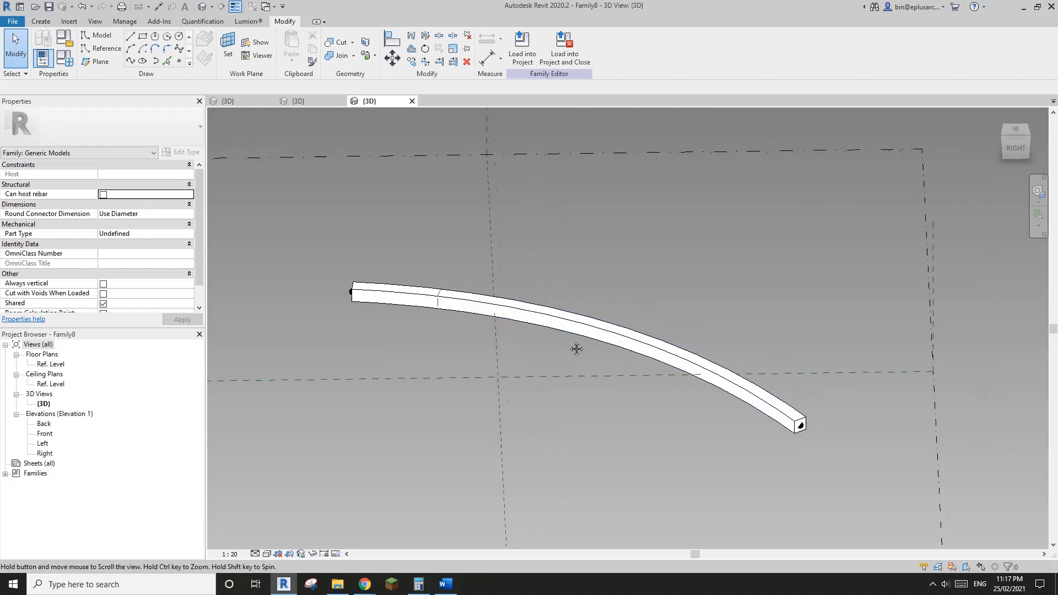
Make the spline's three reference points adaptive while the swept form is temporarily hidden.
click(524, 321)
key(h)
key(h)
drag(323, 270, 390, 326)
ctrl+click(800, 424)
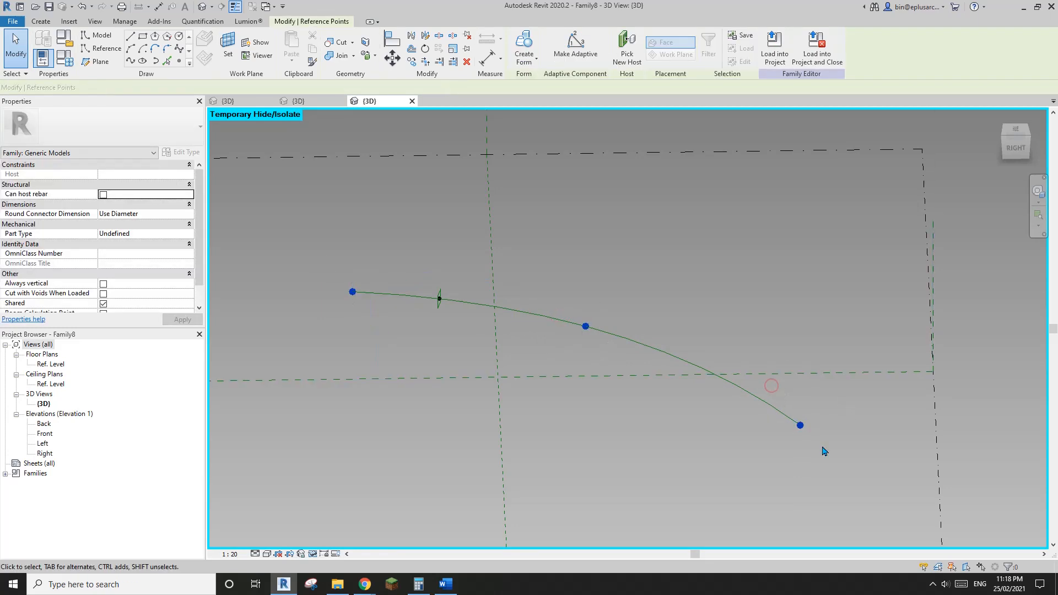
ctrl+click(585, 326)
click(576, 46)
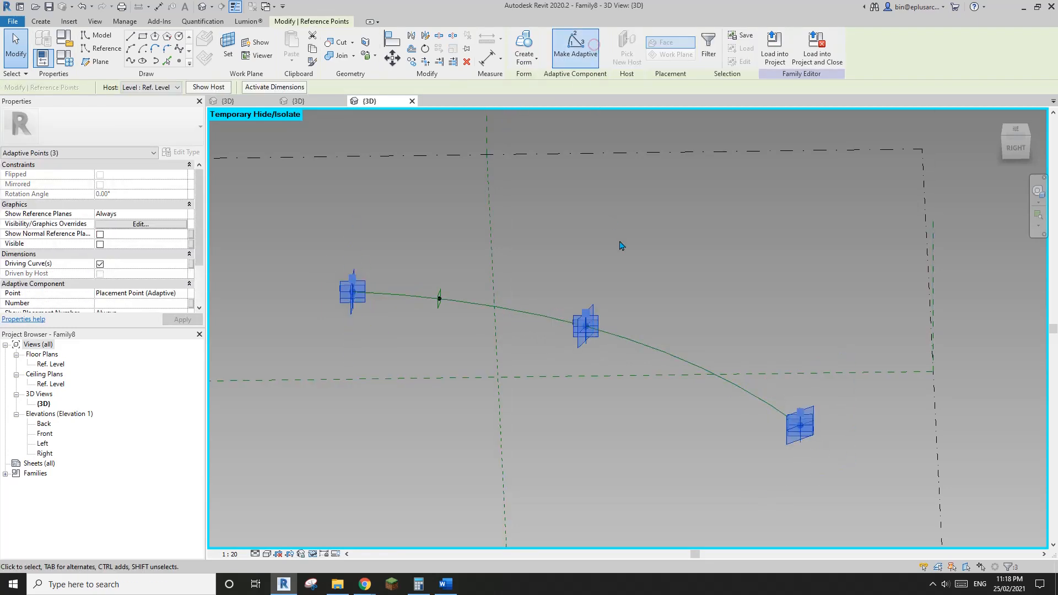
click(622, 251)
shift+middle_drag(623, 259, 580, 279)
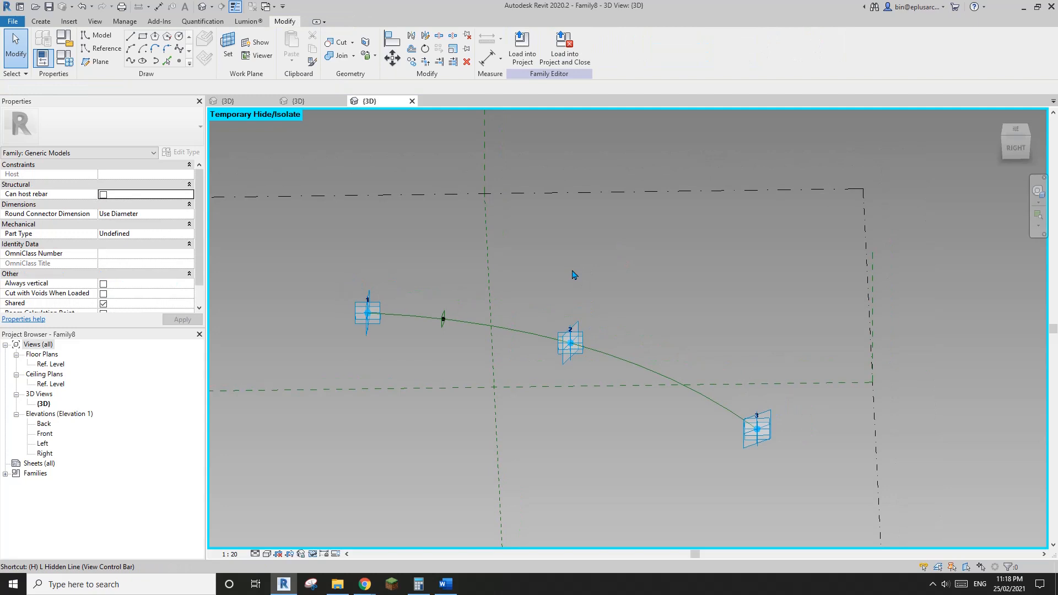
key(r)
shift+middle_drag(584, 316, 561, 306)
Load the adaptive beam family into the bridge mass Family6 and leave component placement.
click(523, 50)
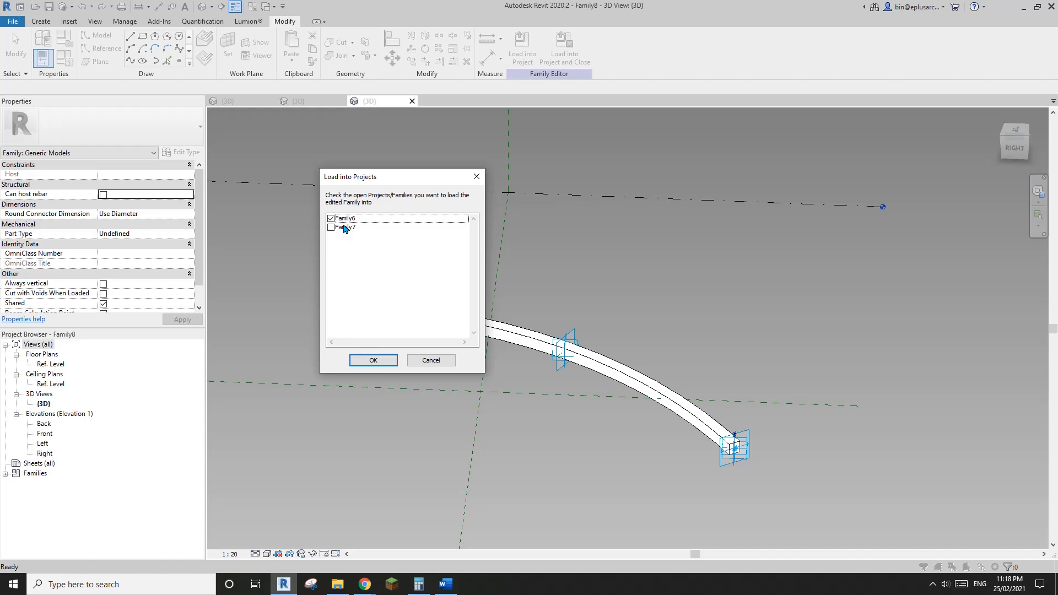
key(Escape)
click(306, 100)
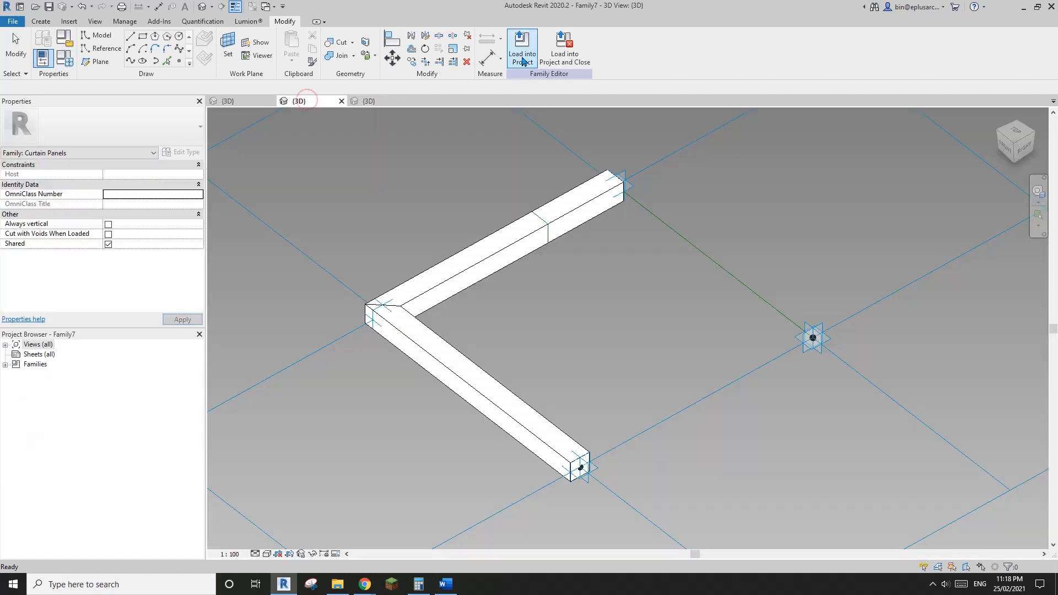
click(341, 101)
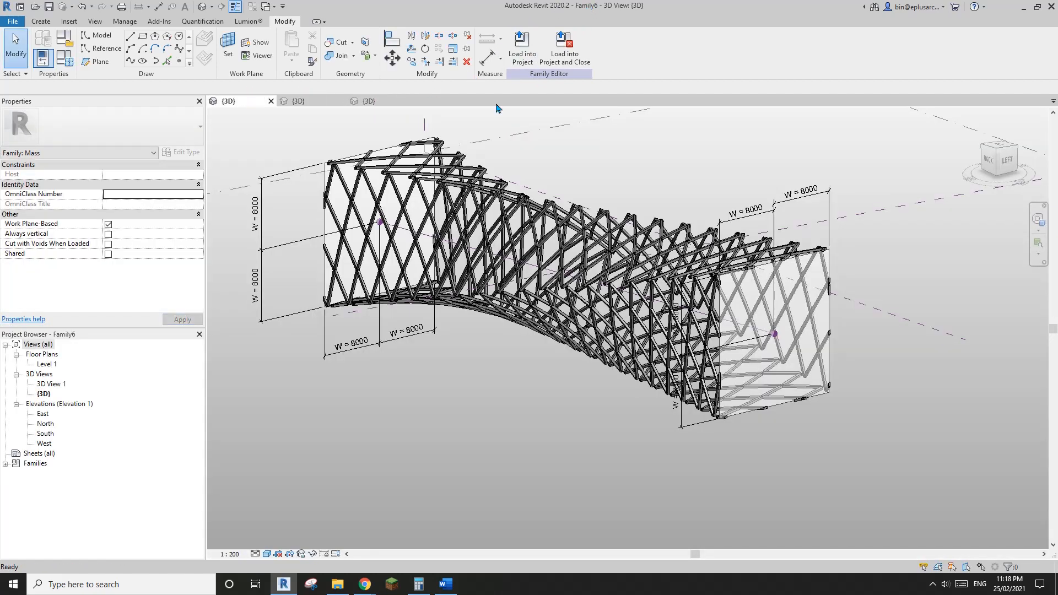
click(389, 101)
click(522, 50)
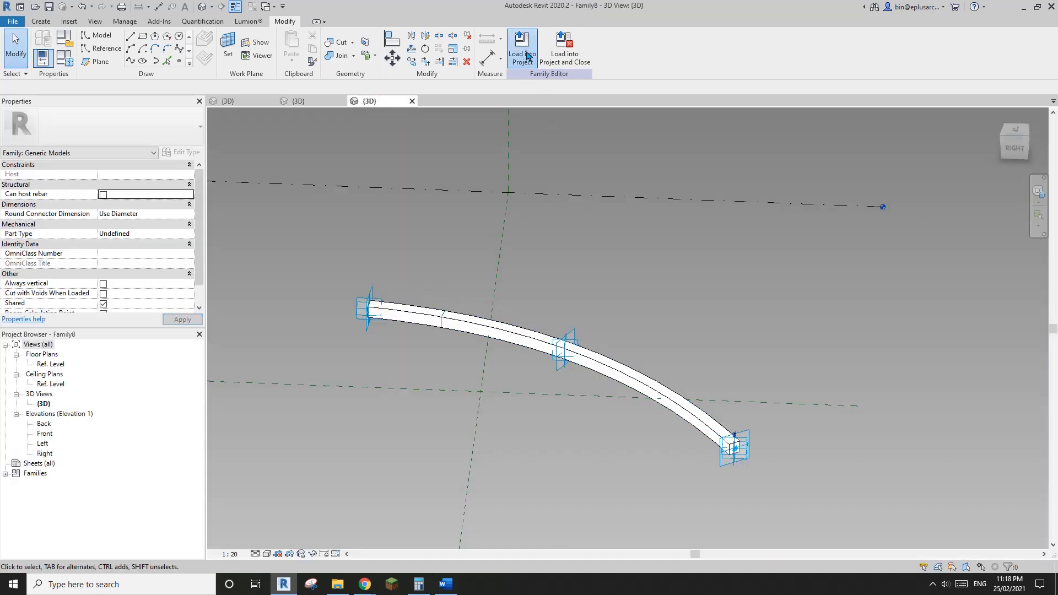
click(373, 361)
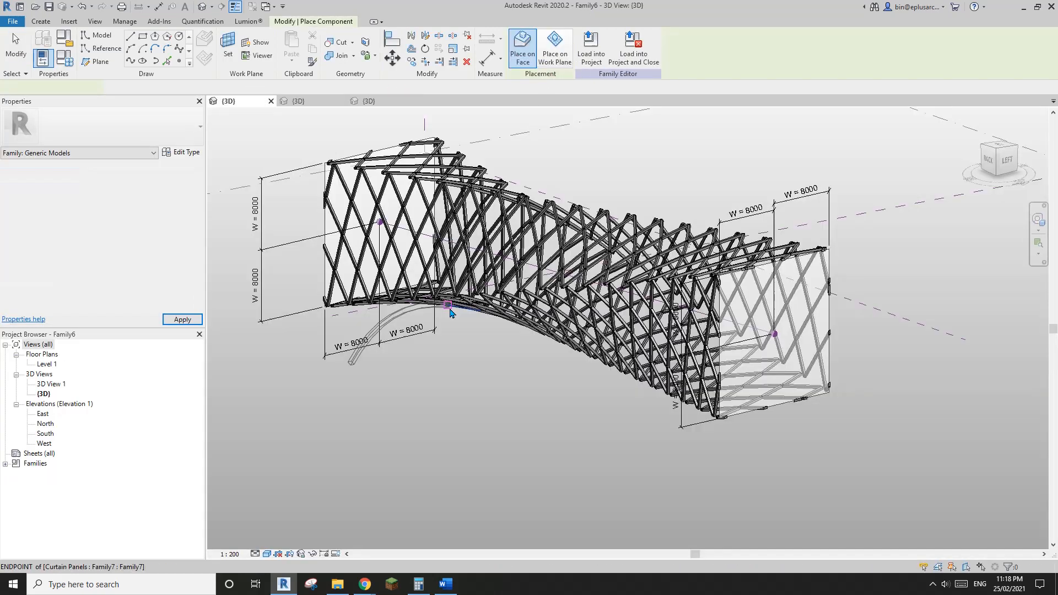
shift+middle_drag(450, 313, 563, 398)
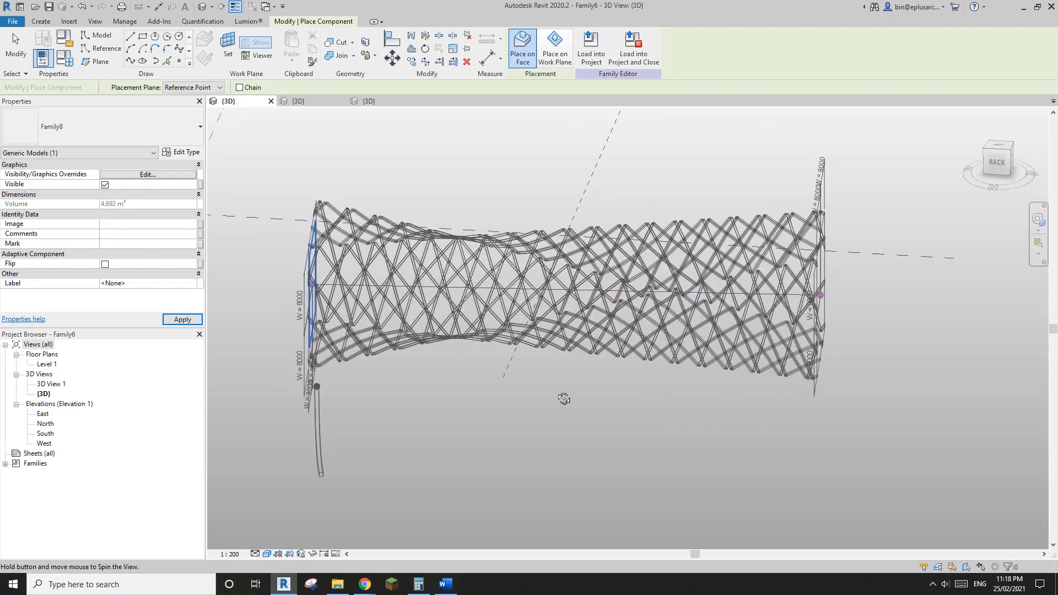
shift+middle_drag(659, 313, 649, 354)
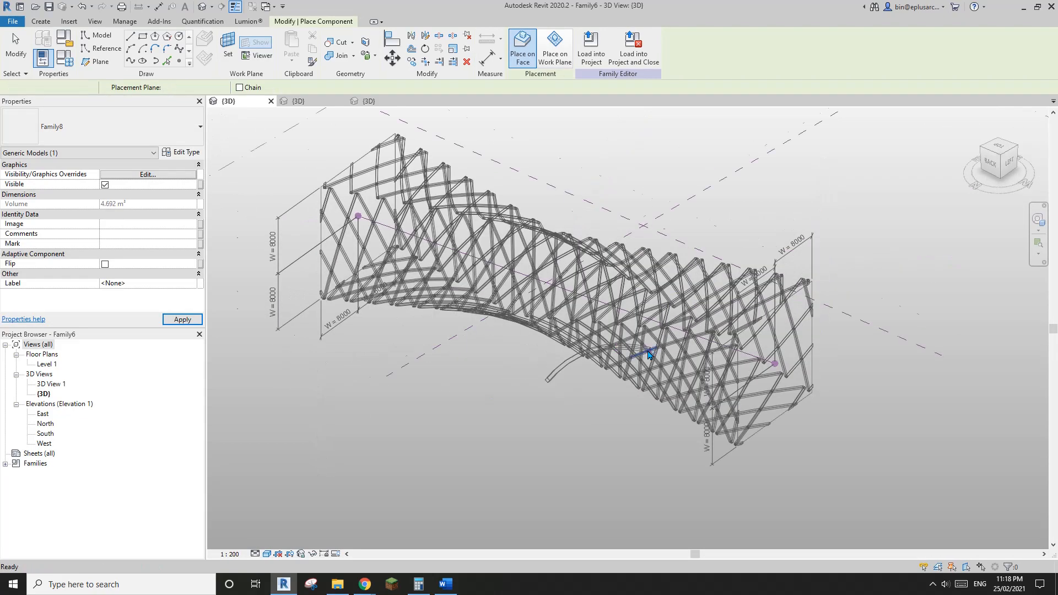
scroll(652, 356, up, 1)
key(Escape)
key(Escape)
Turn off the component display on all four divided surfaces of the bridge mass.
click(667, 357)
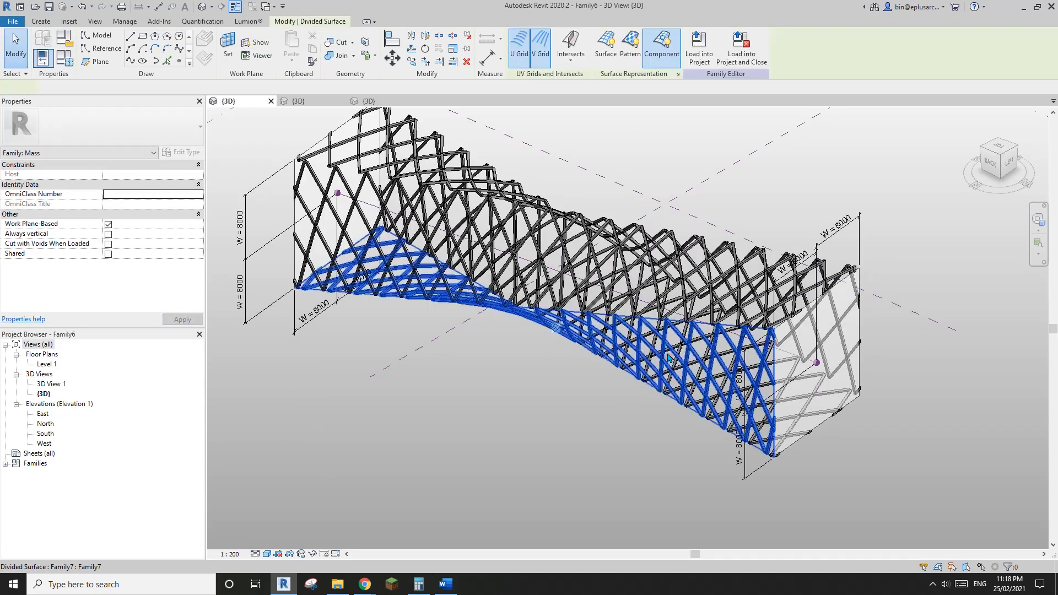
click(663, 46)
click(714, 280)
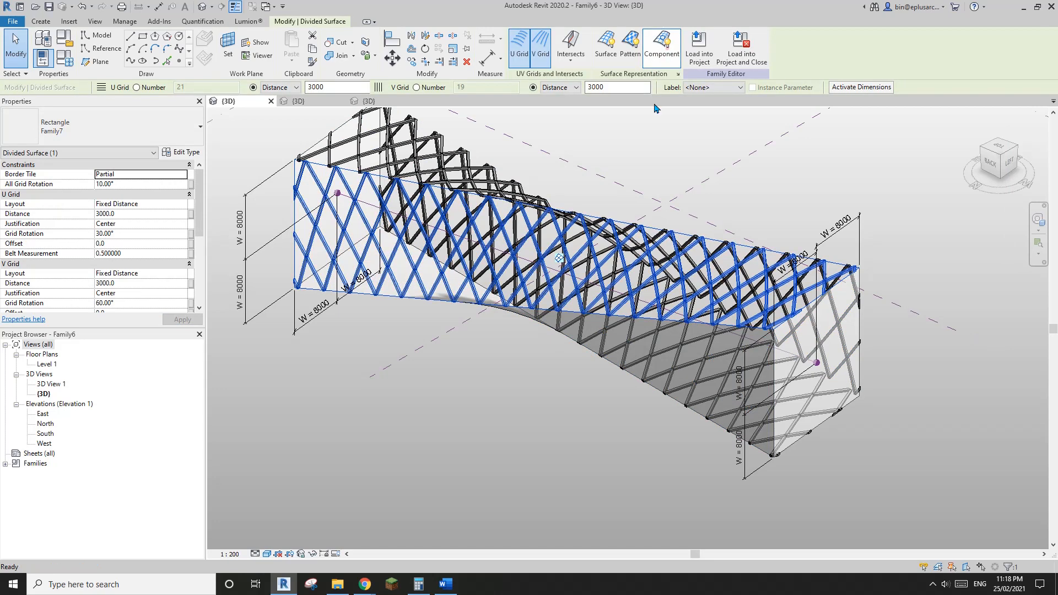
click(663, 47)
scroll(514, 304, down, 2)
shift+middle_drag(514, 304, 405, 311)
click(558, 311)
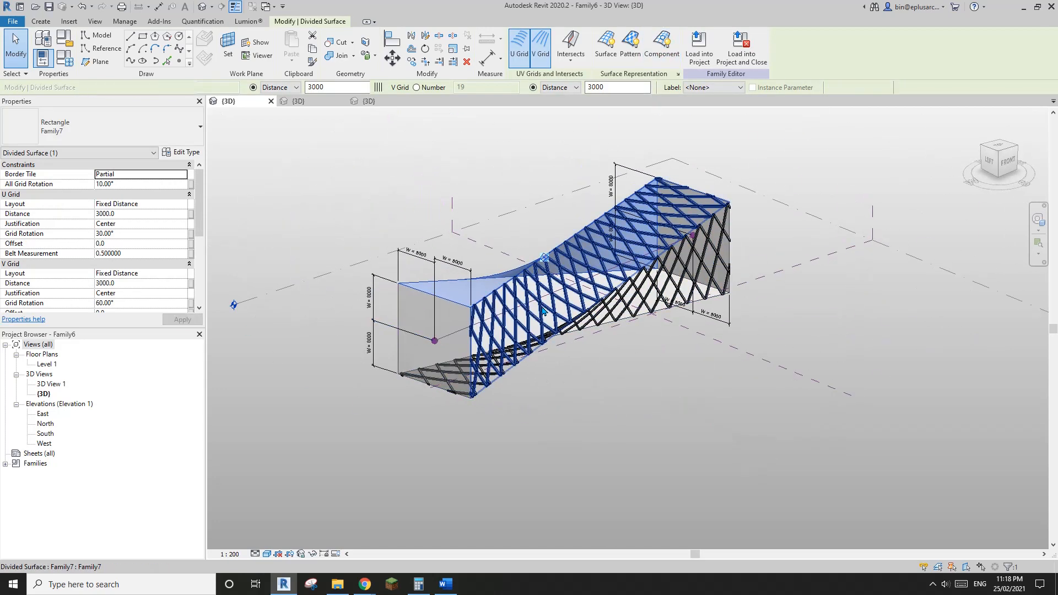
click(662, 46)
click(646, 299)
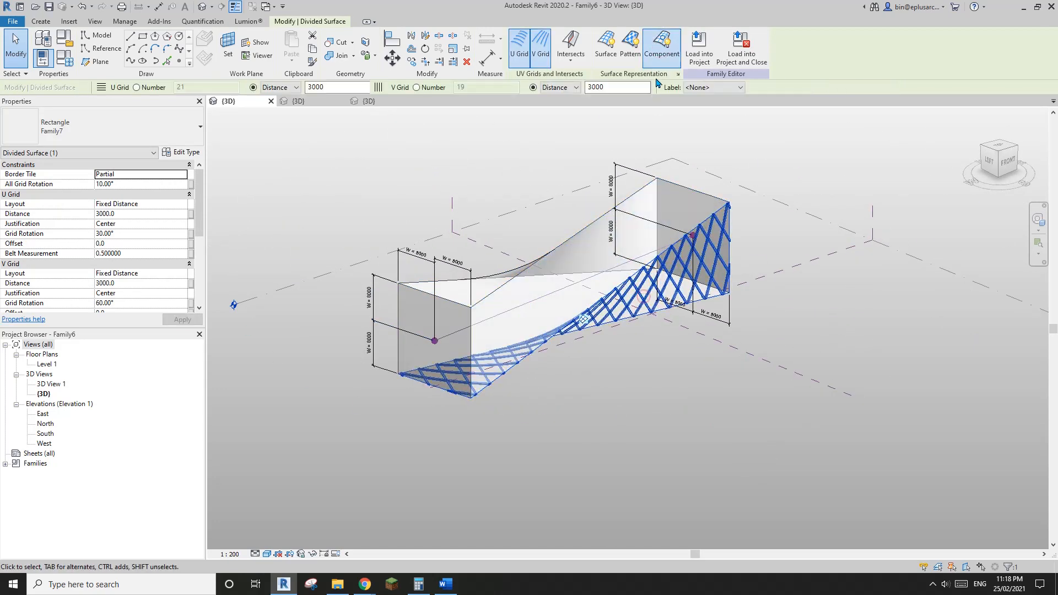
click(661, 46)
shift+middle_drag(641, 231, 785, 245)
click(730, 255)
shift+middle_drag(691, 282, 763, 289)
middle_drag(617, 267, 630, 305)
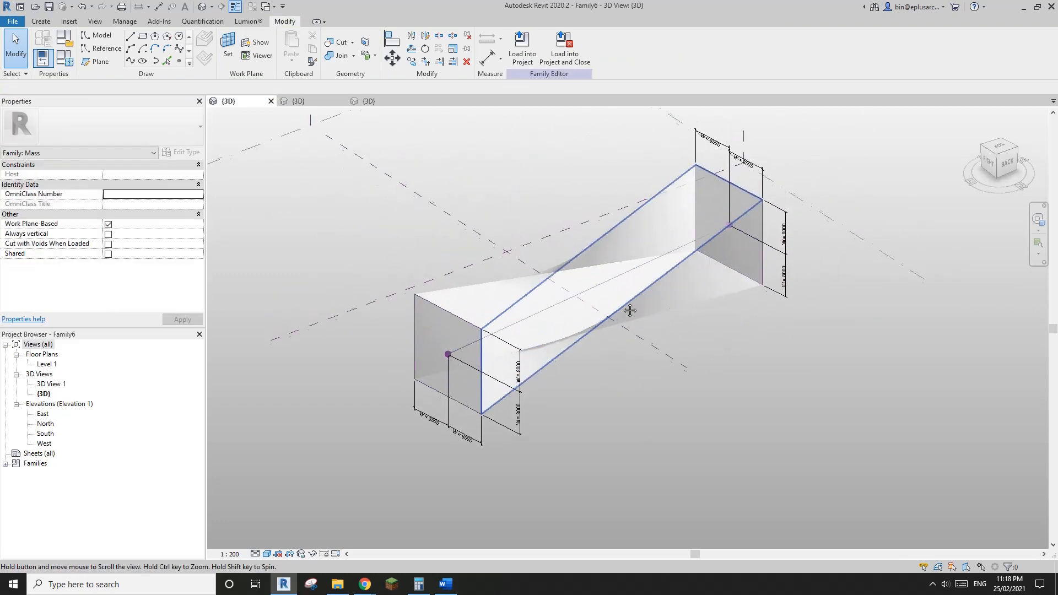
Place the Family8 adaptive beam through the end, middle and end points of the near twisted face's lower diagonal edge.
click(44, 22)
click(296, 44)
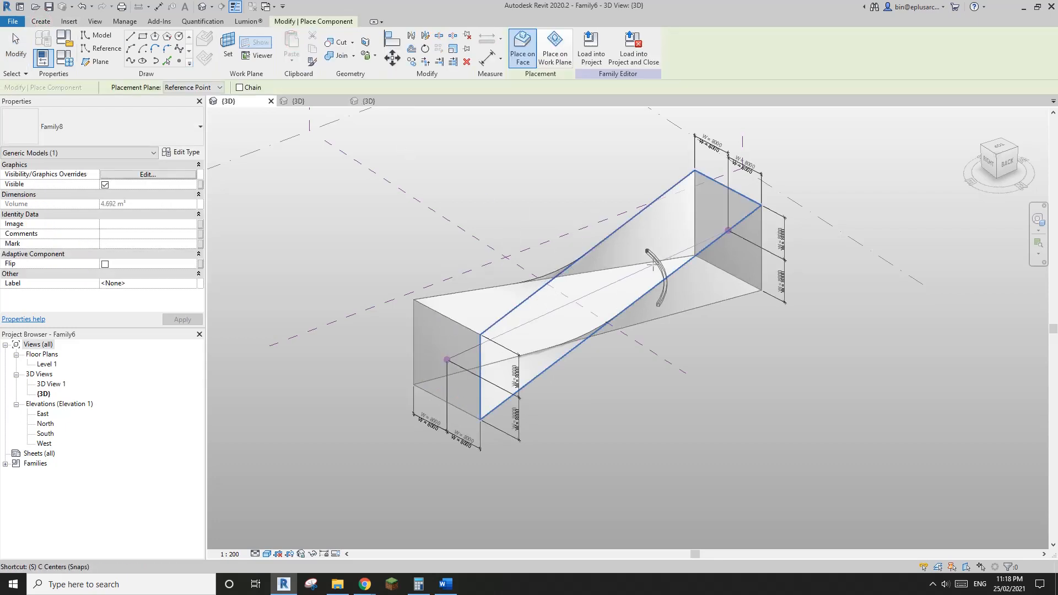
click(679, 266)
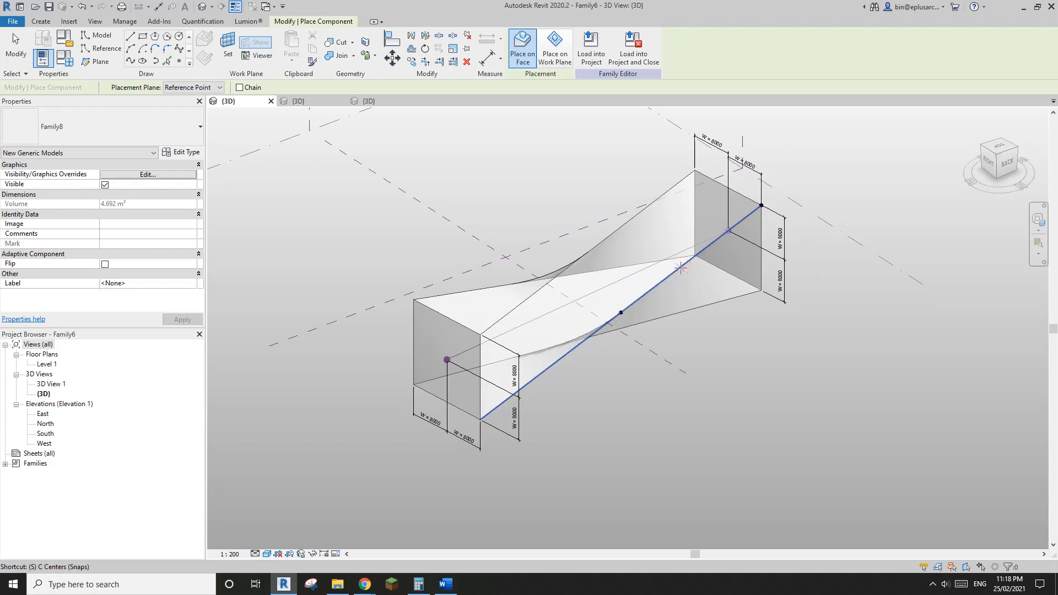
key(Tab)
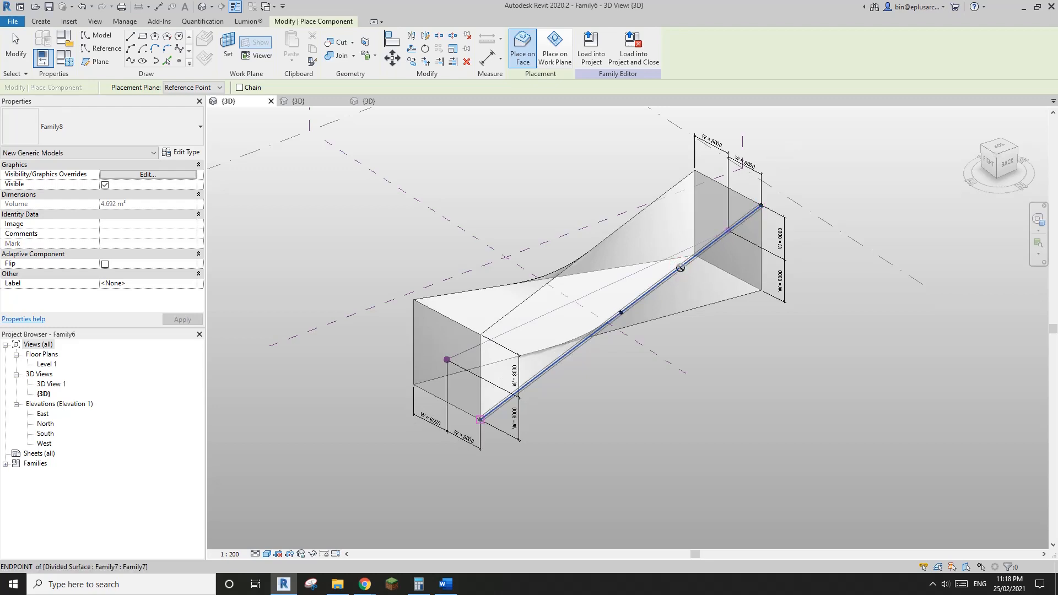
click(680, 267)
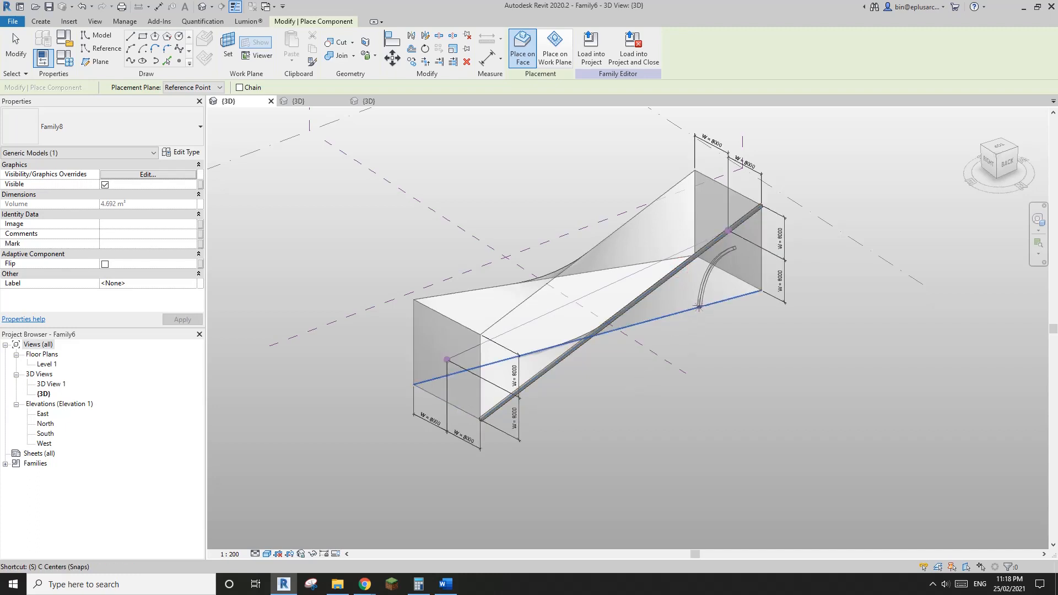
Place another Family8 beam through the end, middle and end points of the mass's lowest long edge.
click(698, 306)
key(s)
key(m)
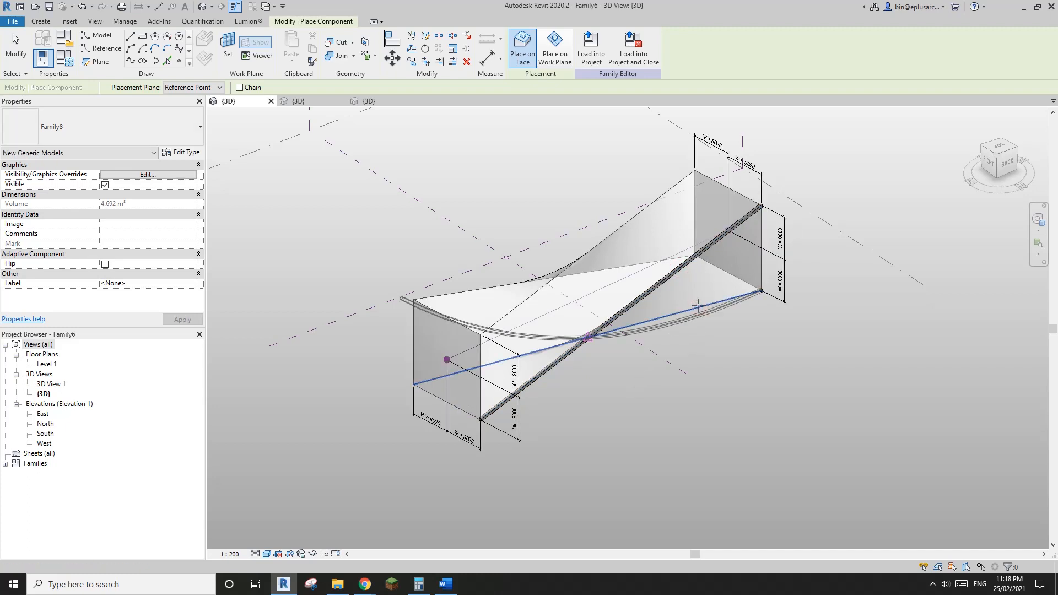
click(698, 306)
key(s)
key(Tab)
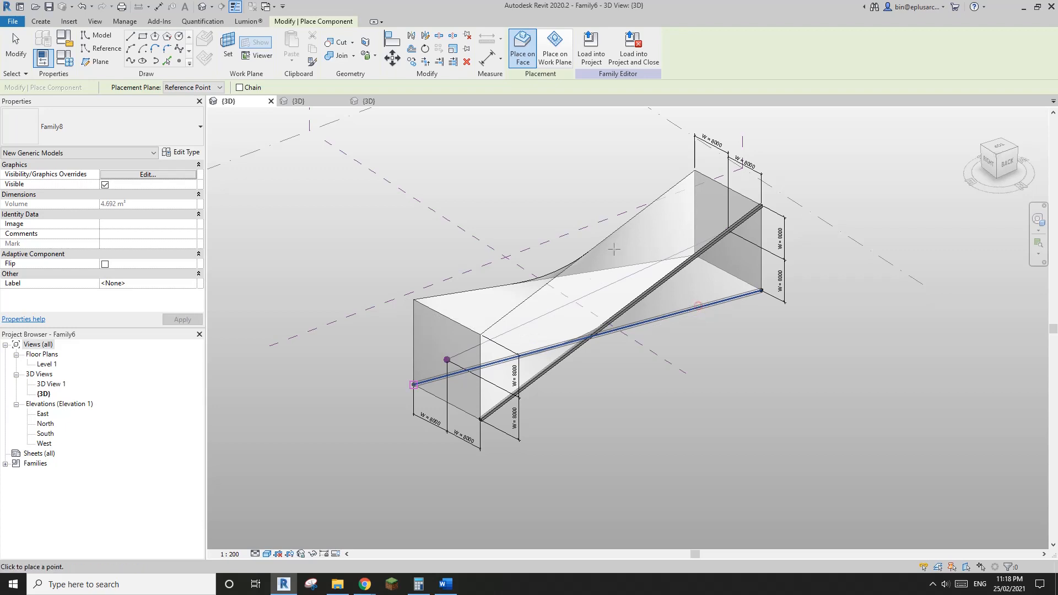
click(698, 306)
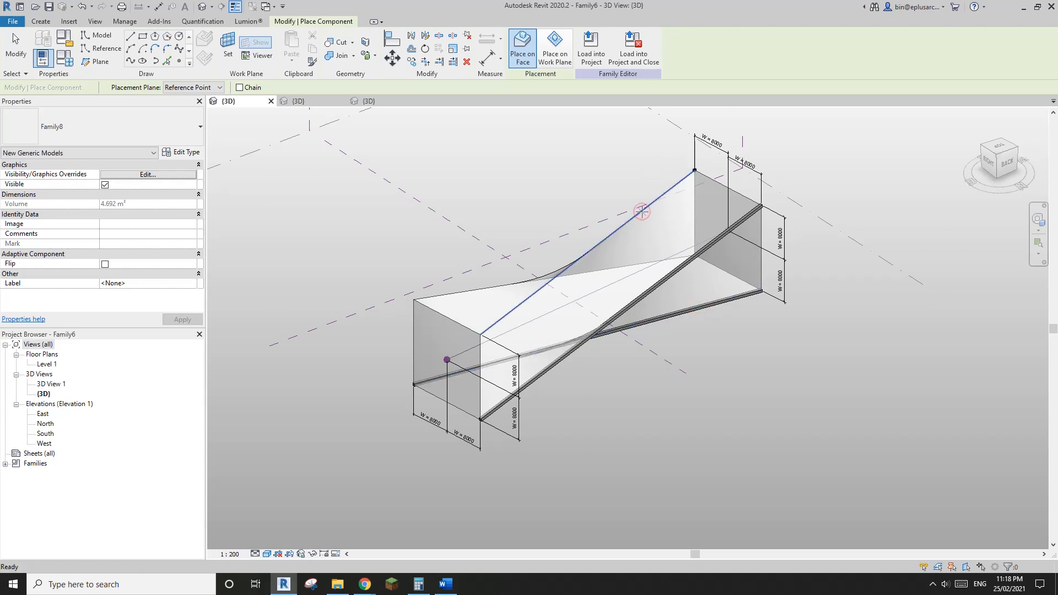
Place Family8 beams through the end, middle and end points of the mass's two remaining long edges, both along the top of the near end.
key(s)
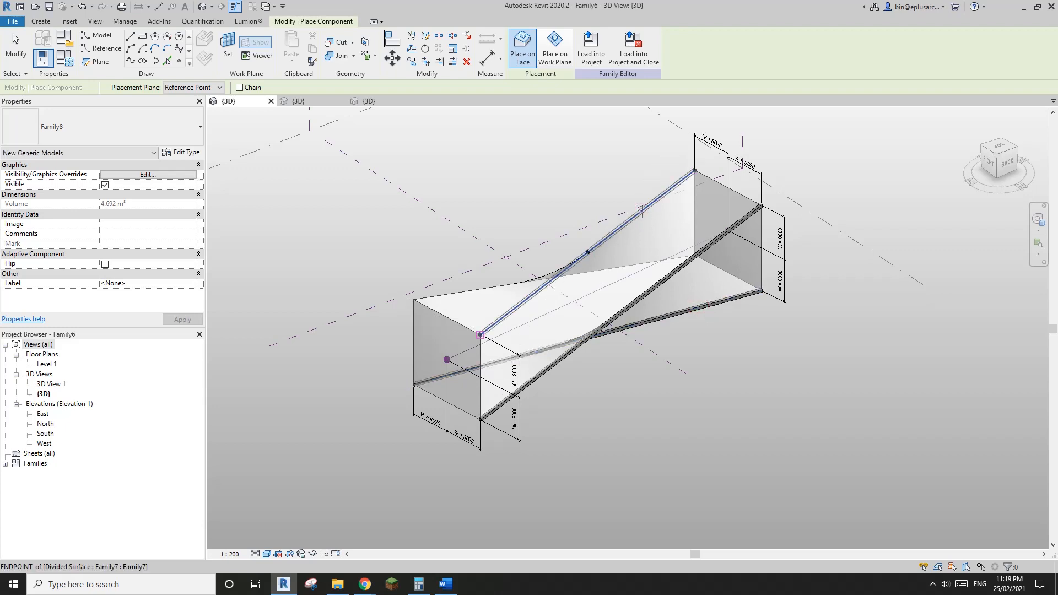
click(642, 211)
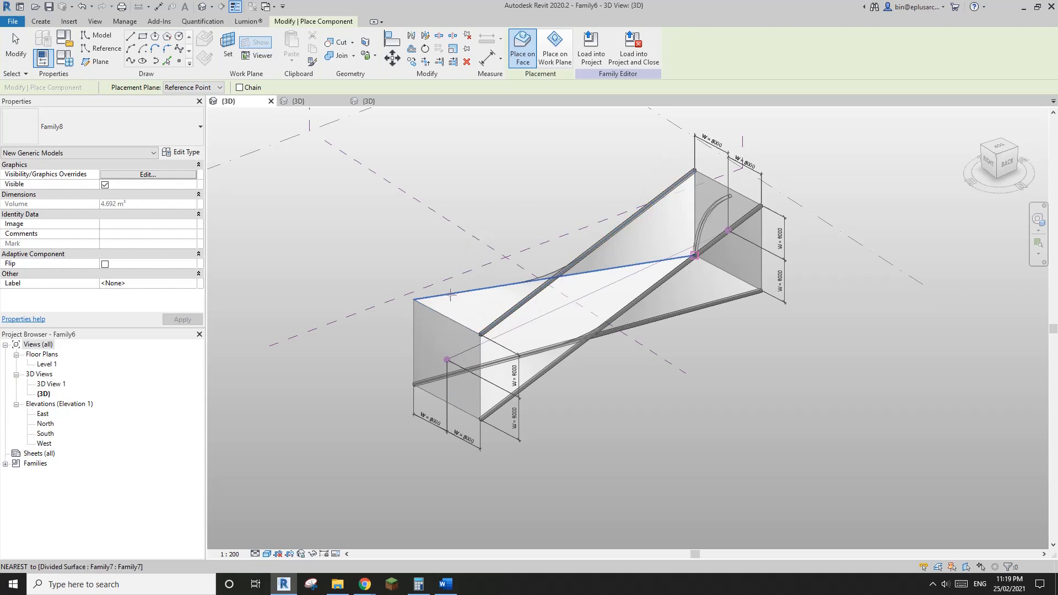
key(s)
key(m)
key(s)
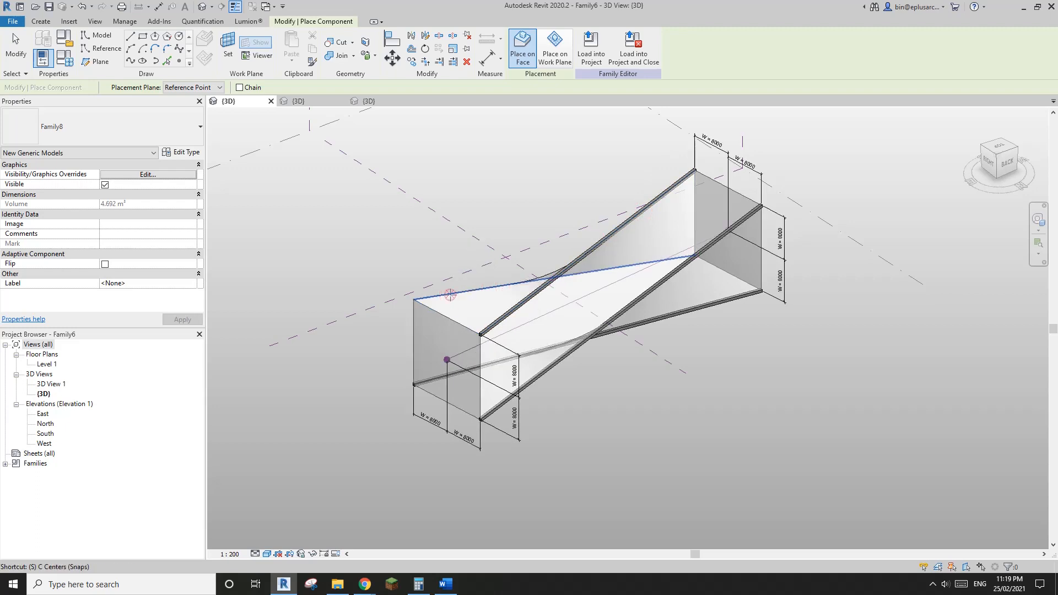
click(450, 295)
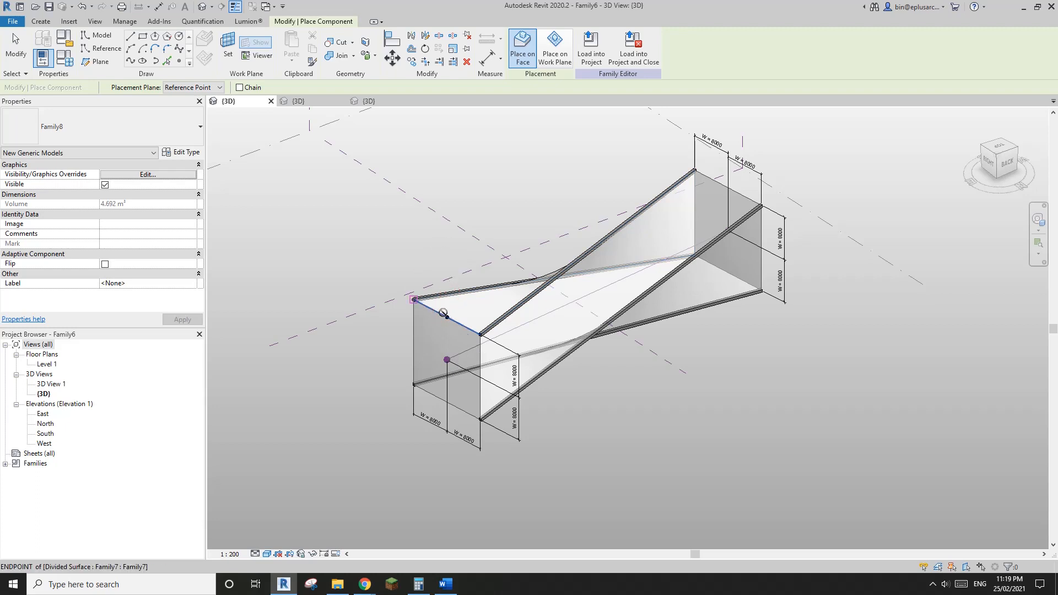
Place Family8 beams along all four edges of the mass's near square end and leave component placement.
click(445, 316)
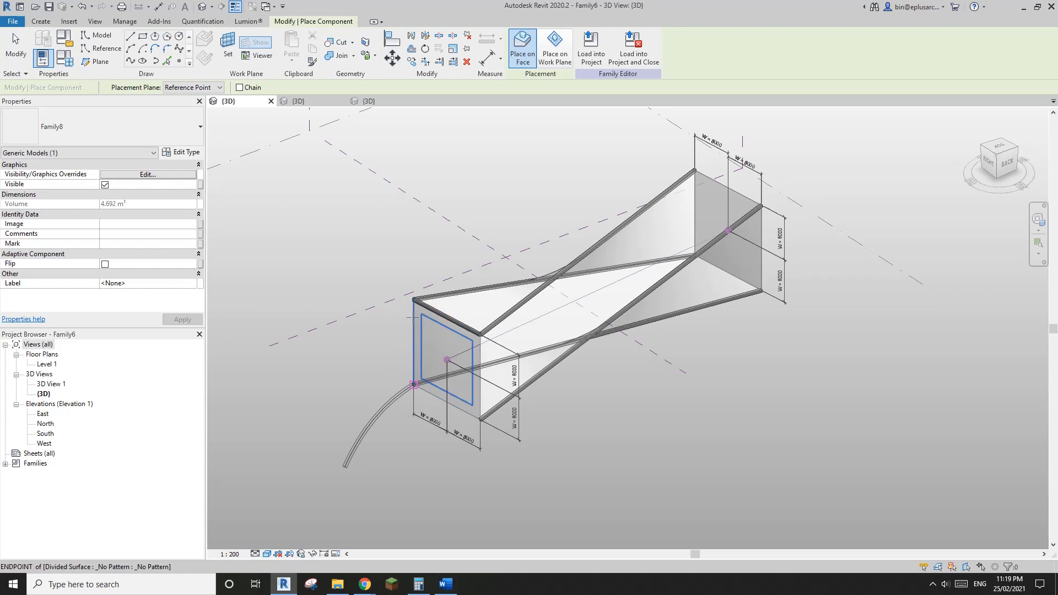
key(s)
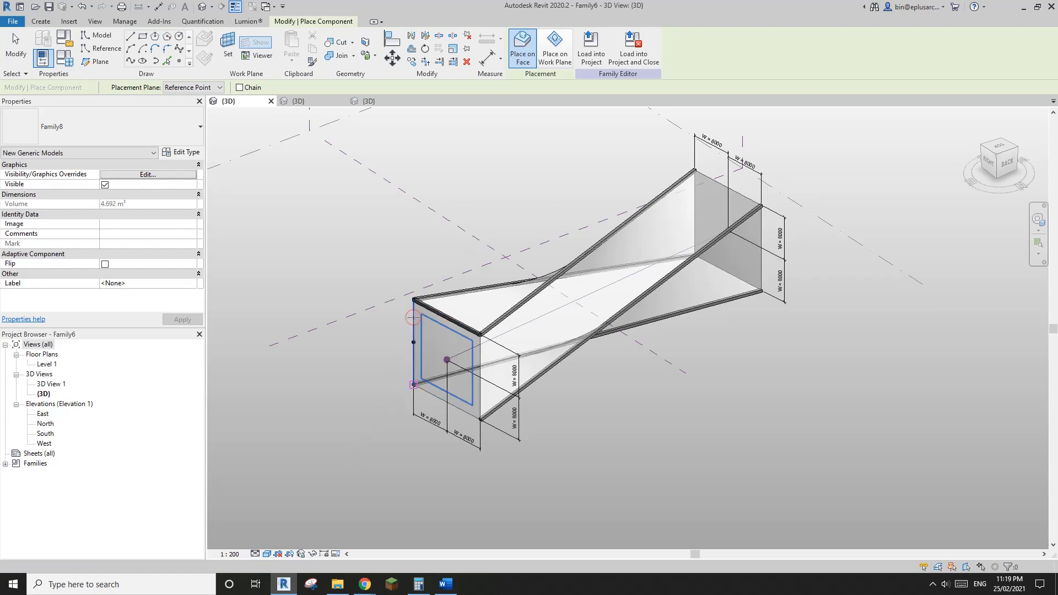
click(413, 384)
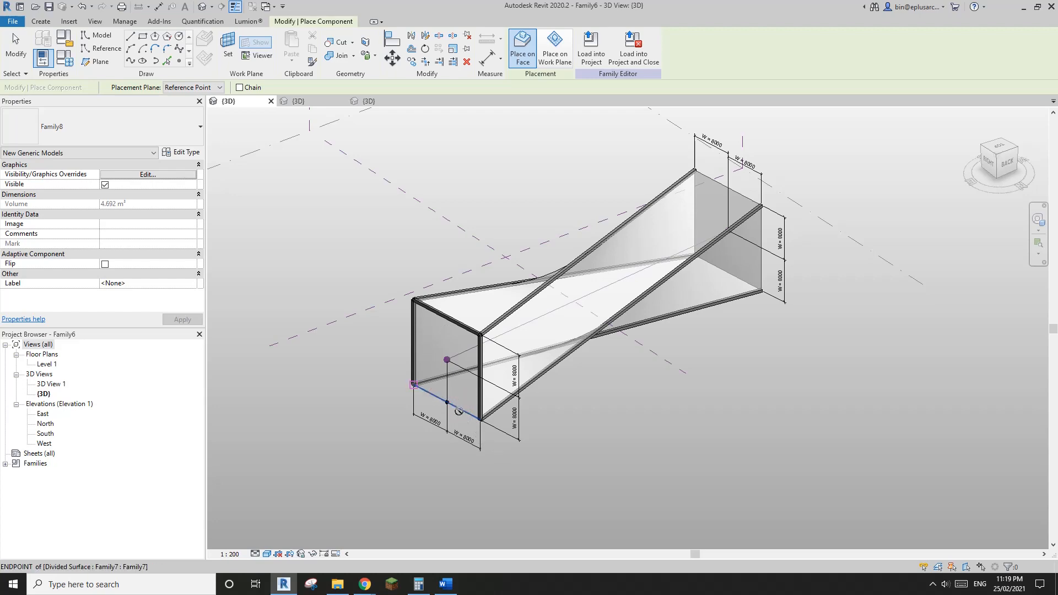
key(Escape)
Place Family8 beams through the end, middle and end points of both vertical edges at the mass's opposite end.
scroll(572, 358, down, 2)
shift+middle_drag(628, 352, 615, 334)
middle_drag(698, 339, 582, 329)
scroll(555, 342, up, 2)
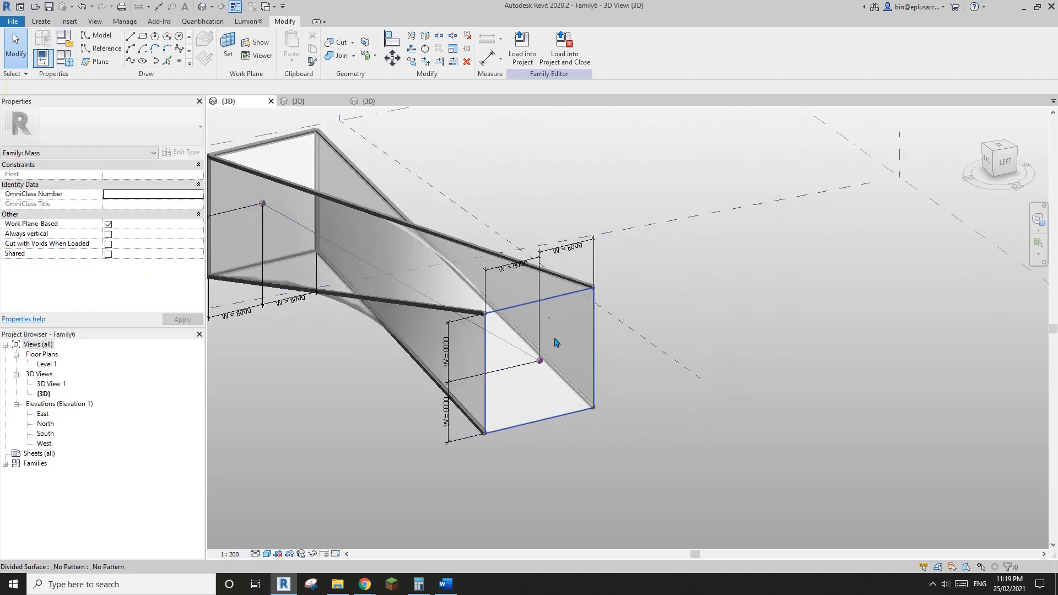
click(41, 22)
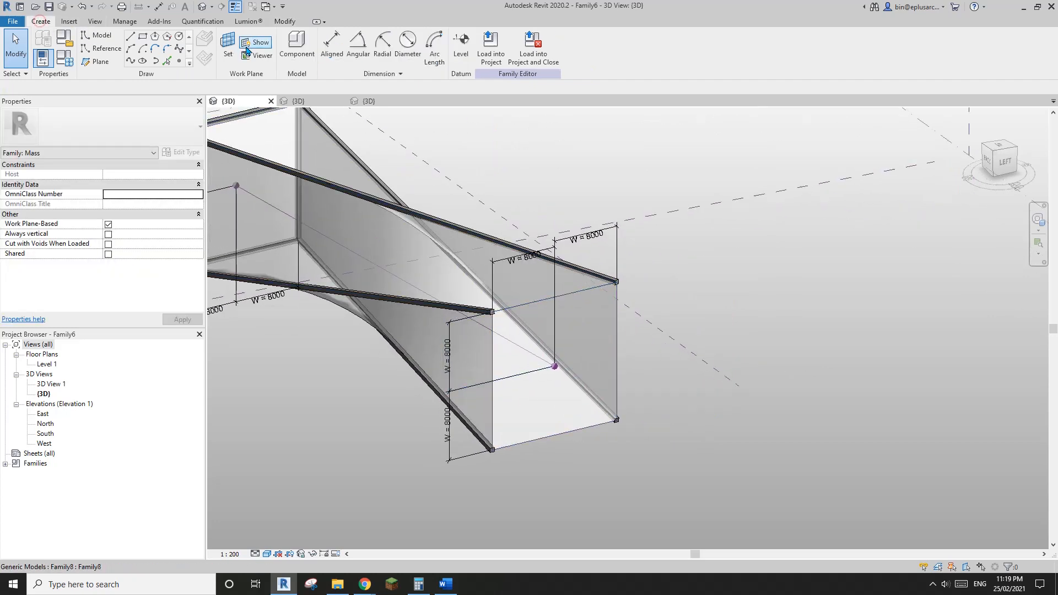
click(286, 46)
middle_drag(548, 298, 537, 305)
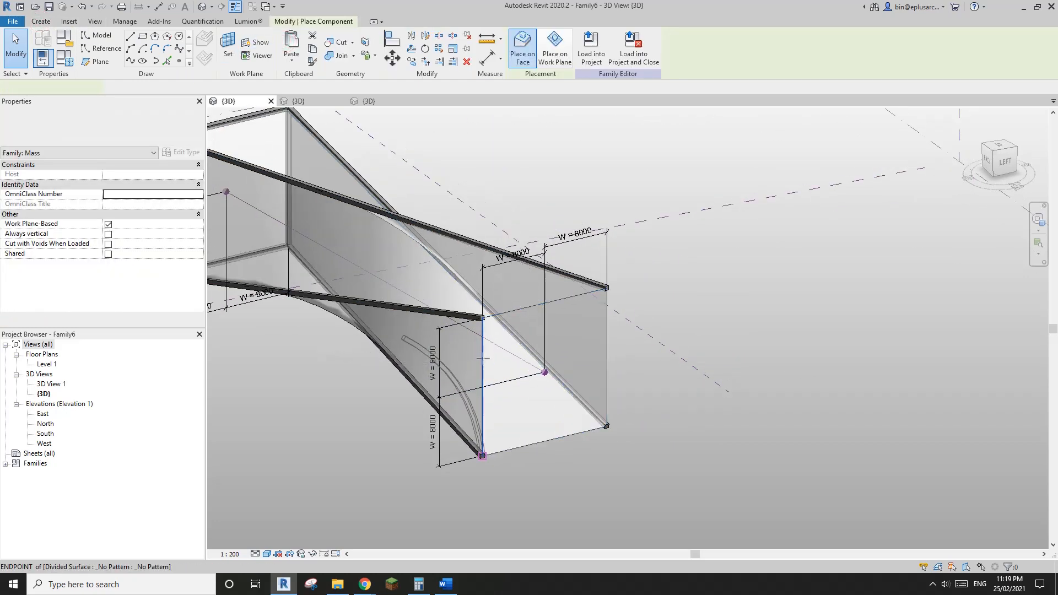
click(483, 456)
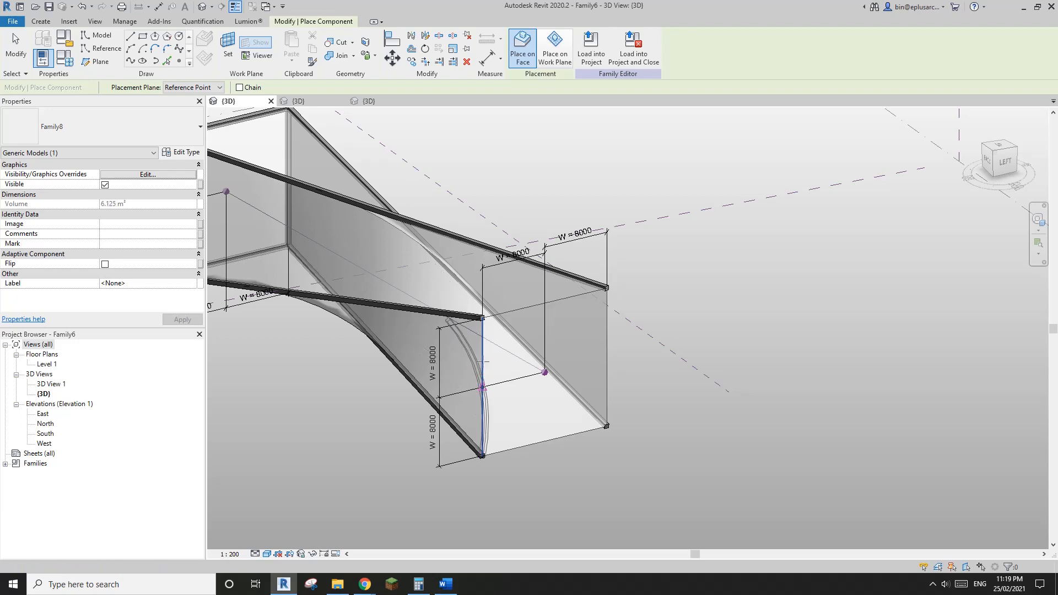
click(483, 361)
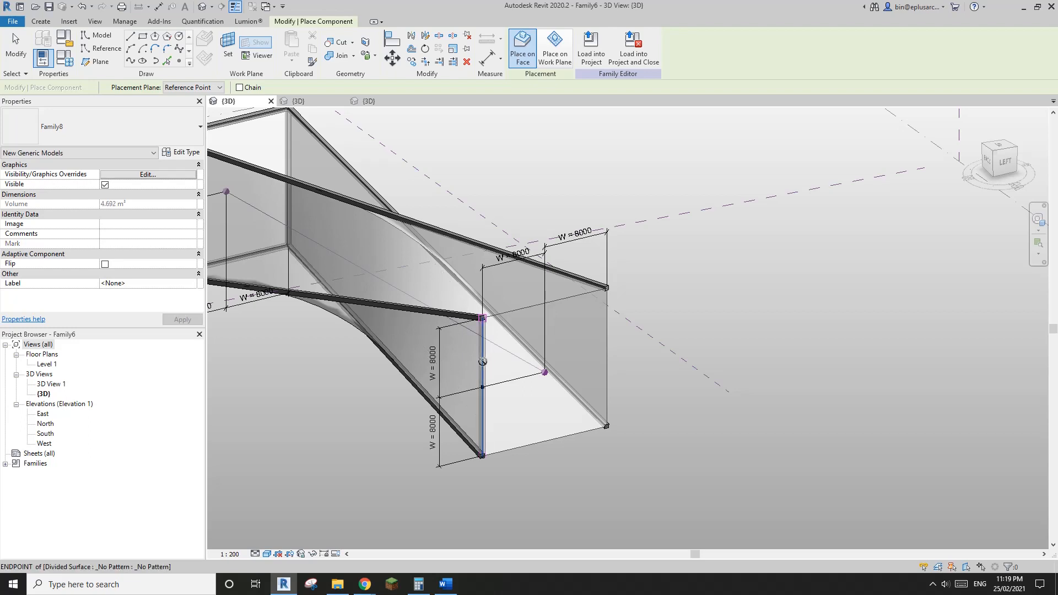
middle_drag(609, 335, 574, 313)
shift+middle_drag(562, 362, 553, 346)
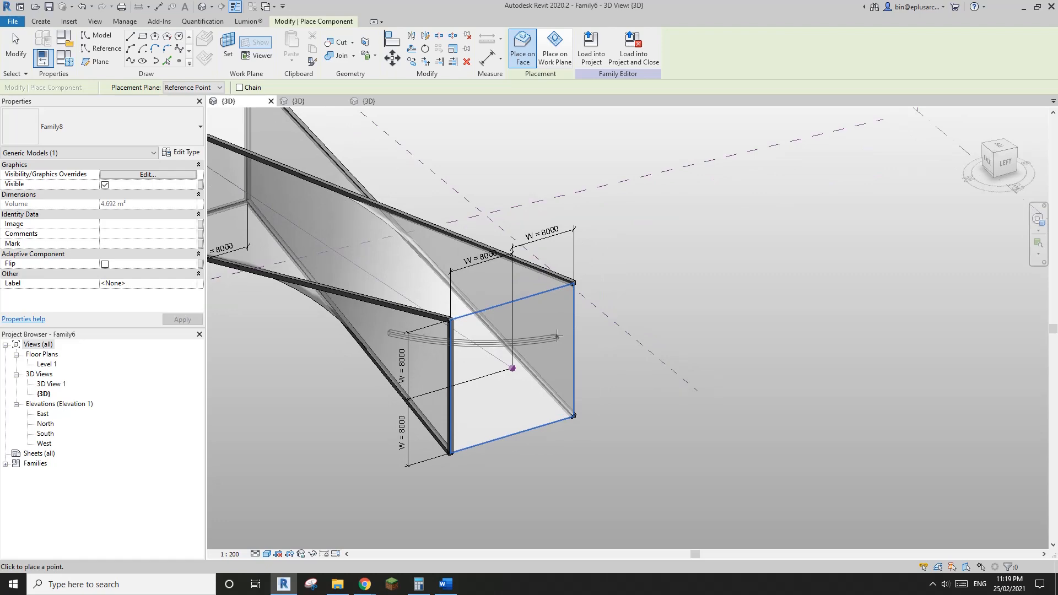
scroll(573, 342, up, 2)
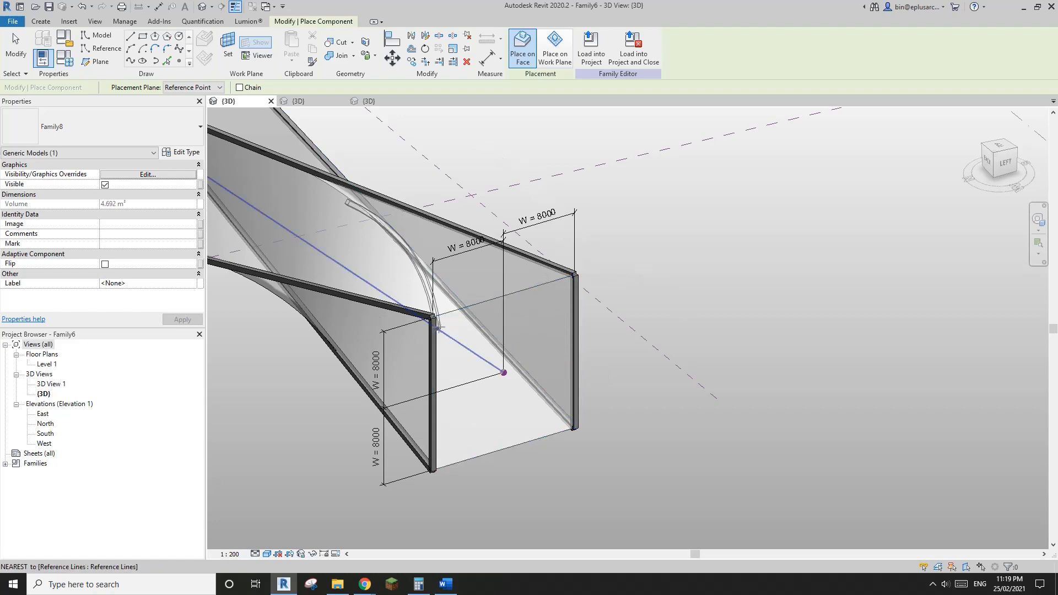
Place a Family8 beam through the end, middle and end points of the upper horizontal edge at the same end.
scroll(447, 323, up, 4)
click(715, 236)
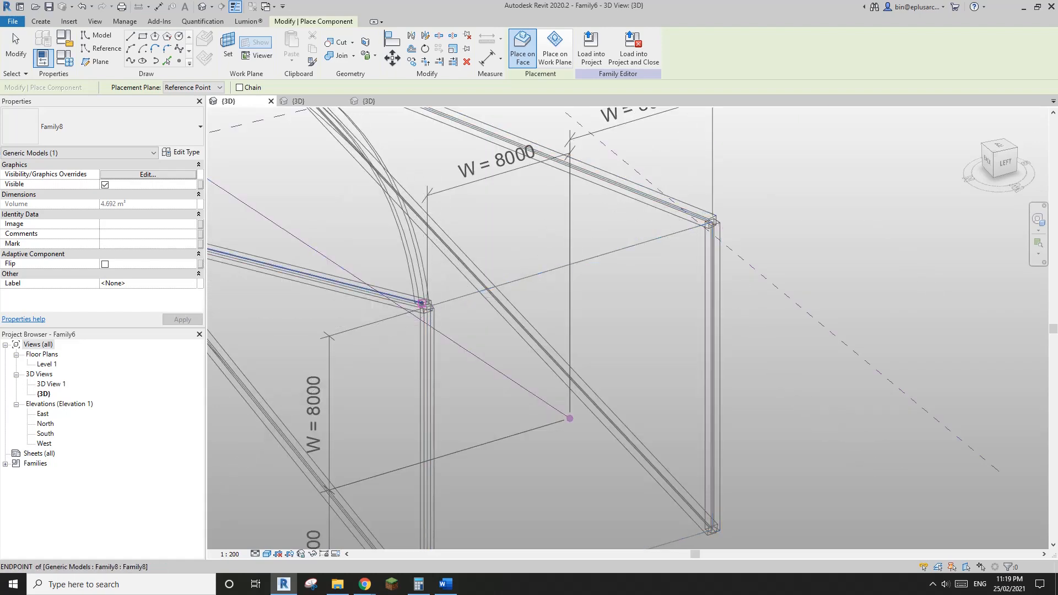
scroll(427, 307, up, 4)
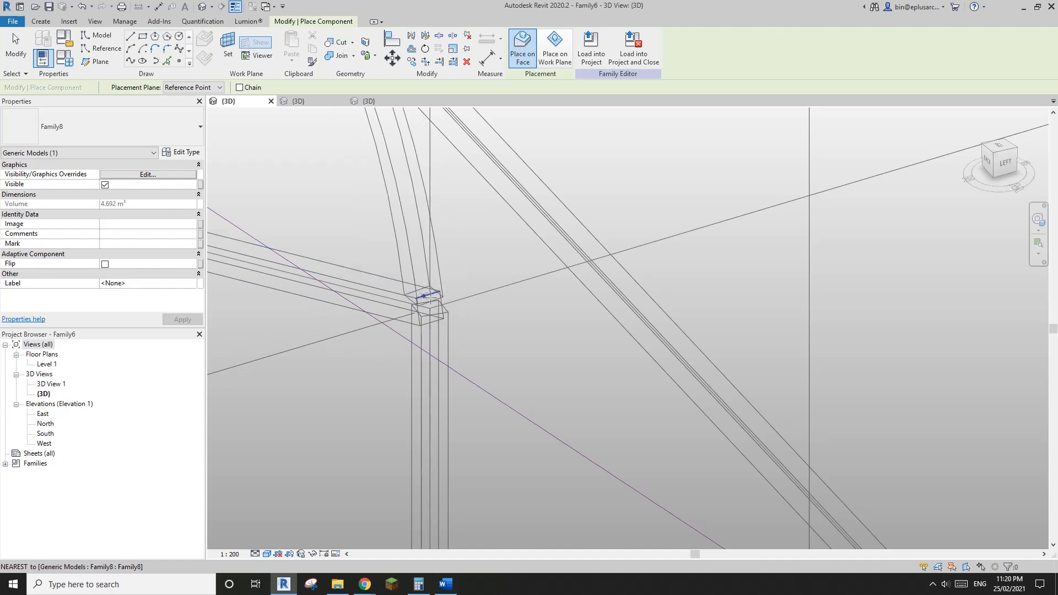
scroll(489, 302, down, 3)
scroll(567, 292, down, 2)
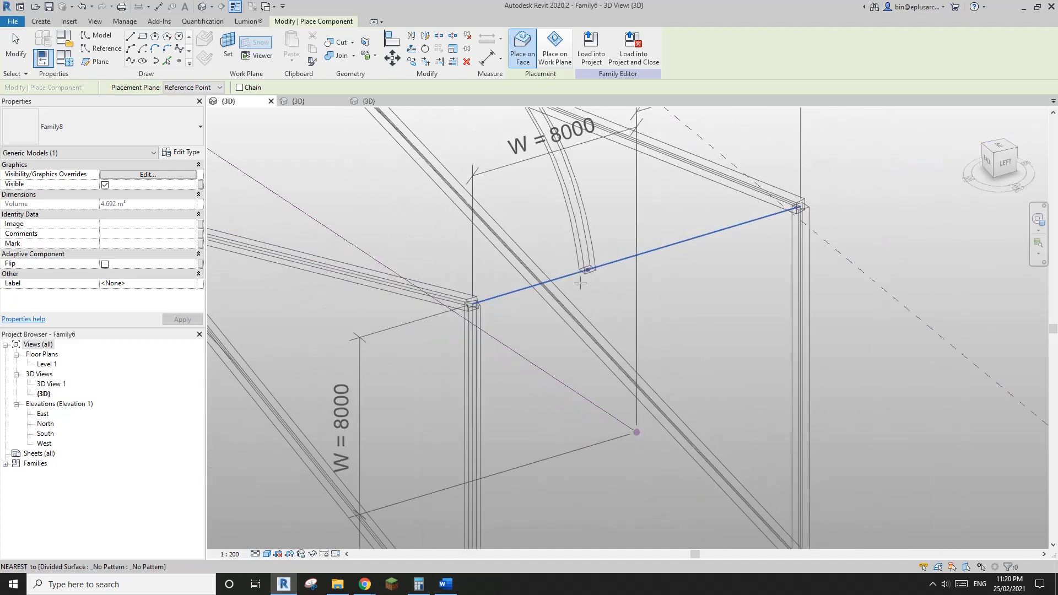
middle_drag(586, 270, 570, 296)
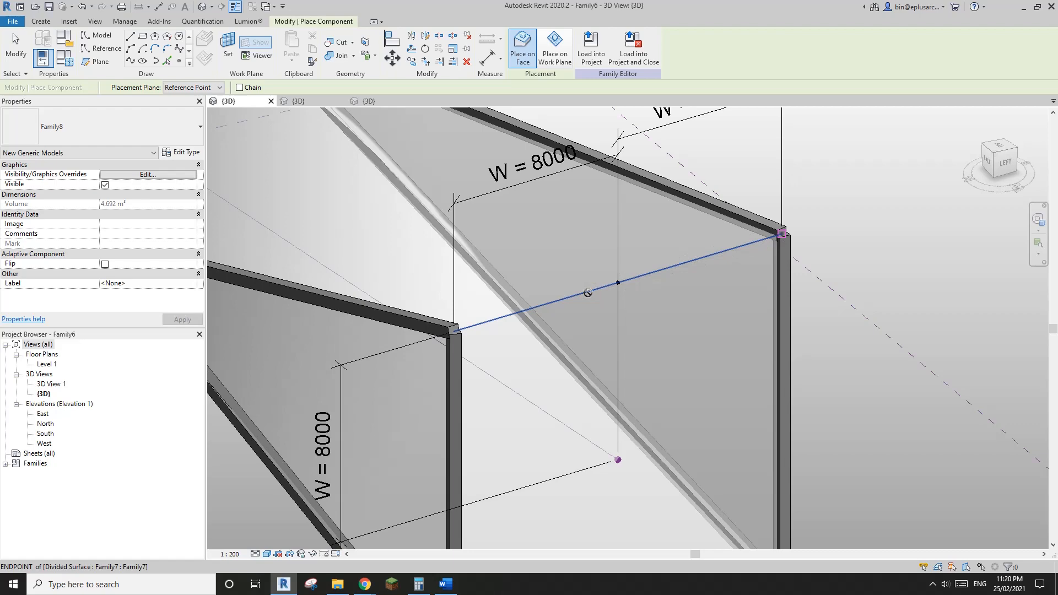
click(781, 234)
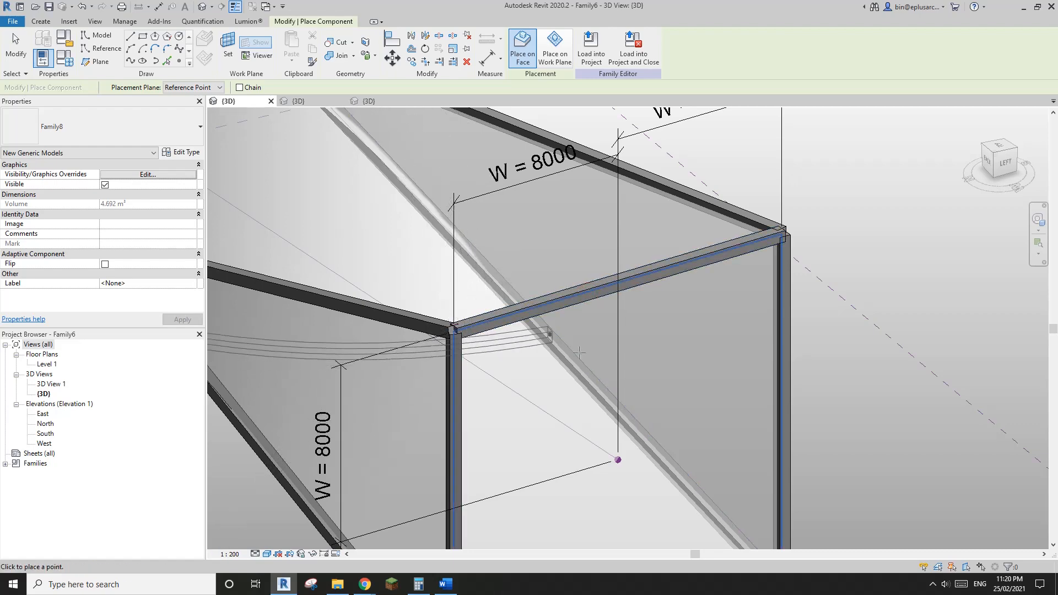
Place a Family8 beam along the lower horizontal edge to close the end frame, and end component placement.
scroll(588, 353, down, 3)
middle_drag(592, 326, 566, 220)
scroll(497, 294, up, 2)
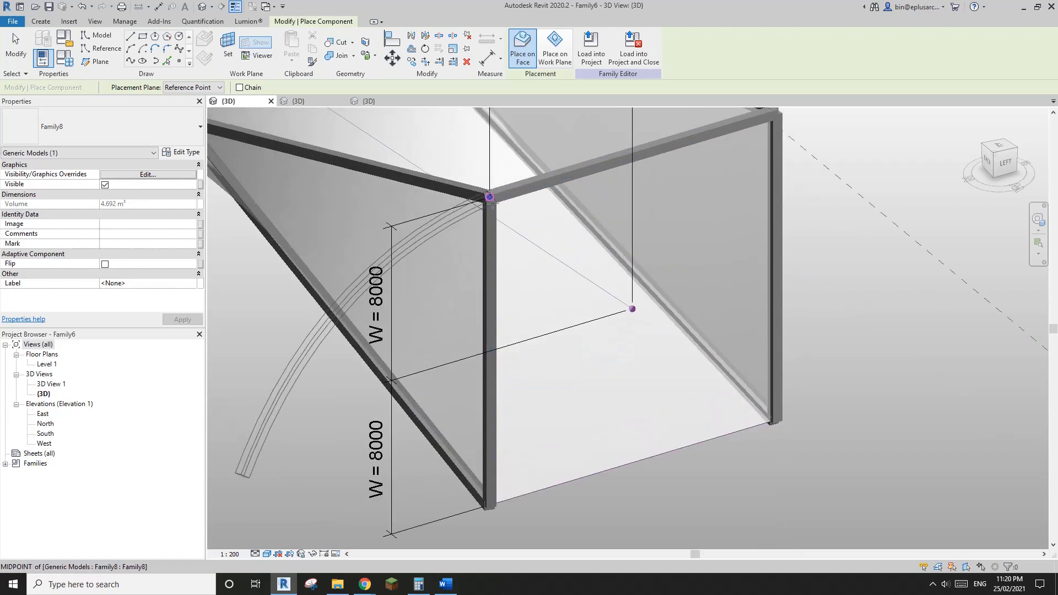
scroll(489, 196, up, 1)
scroll(576, 322, down, 2)
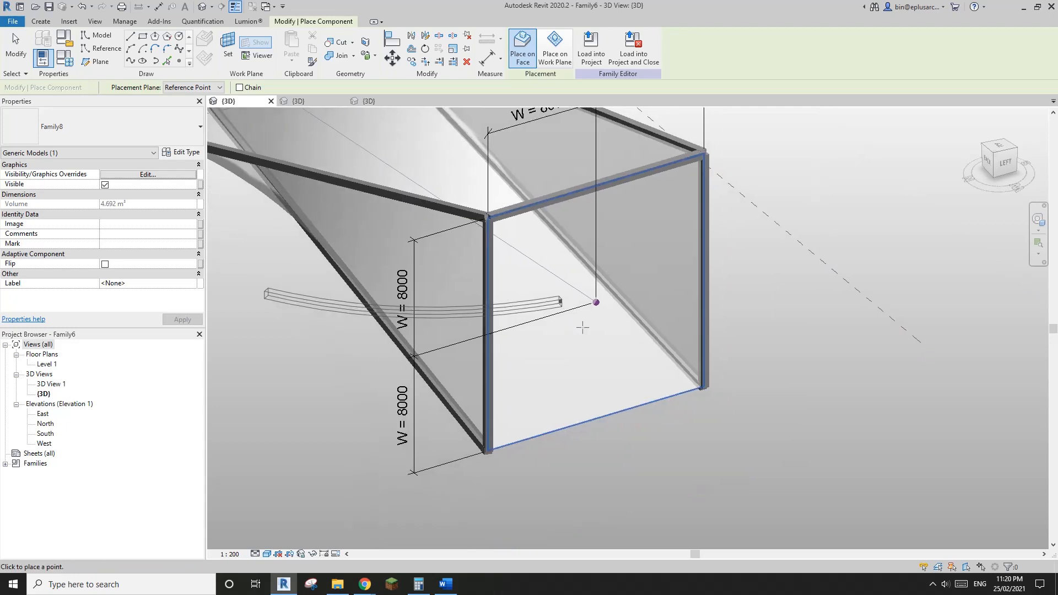
click(571, 425)
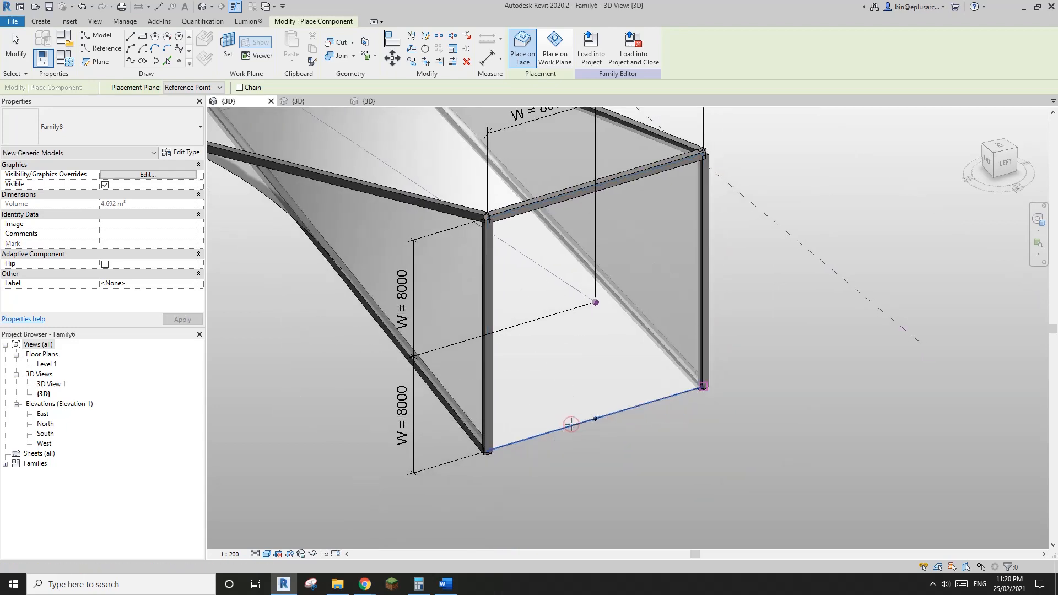
key(Escape)
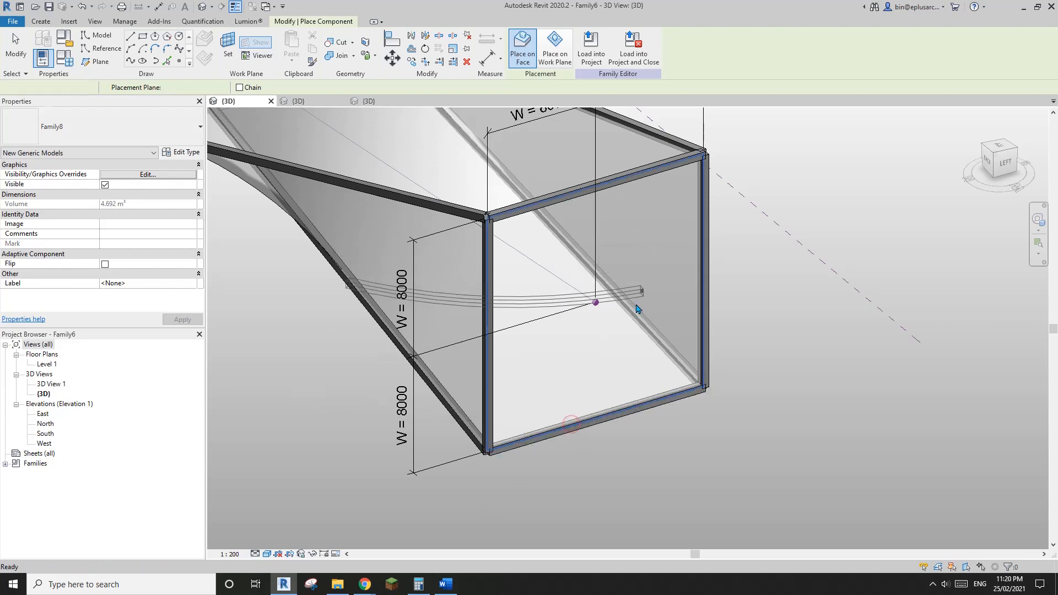
Turn the component display back on for all four divided surfaces of the bridge mass and clear the selection.
scroll(602, 307, down, 4)
shift+middle_drag(606, 308, 741, 197)
click(605, 185)
click(661, 48)
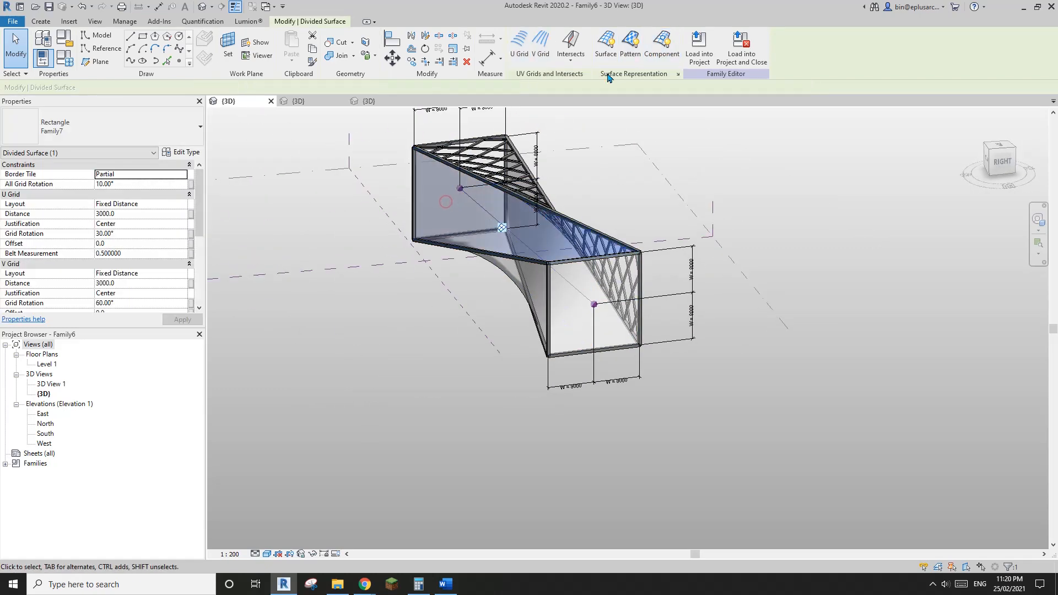
shift+middle_drag(441, 208, 606, 88)
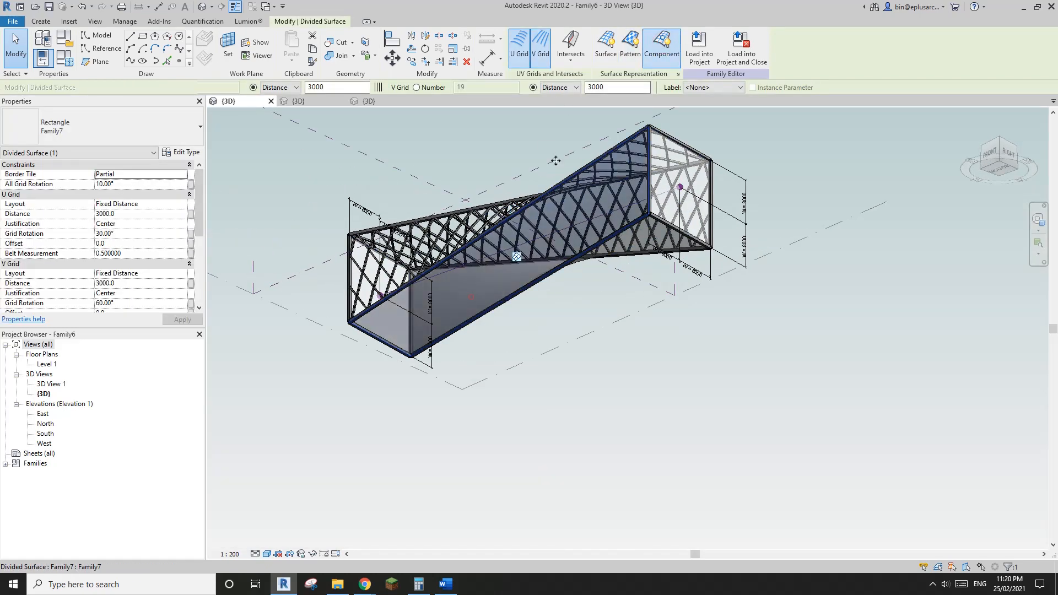
shift+middle_drag(659, 61, 447, 299)
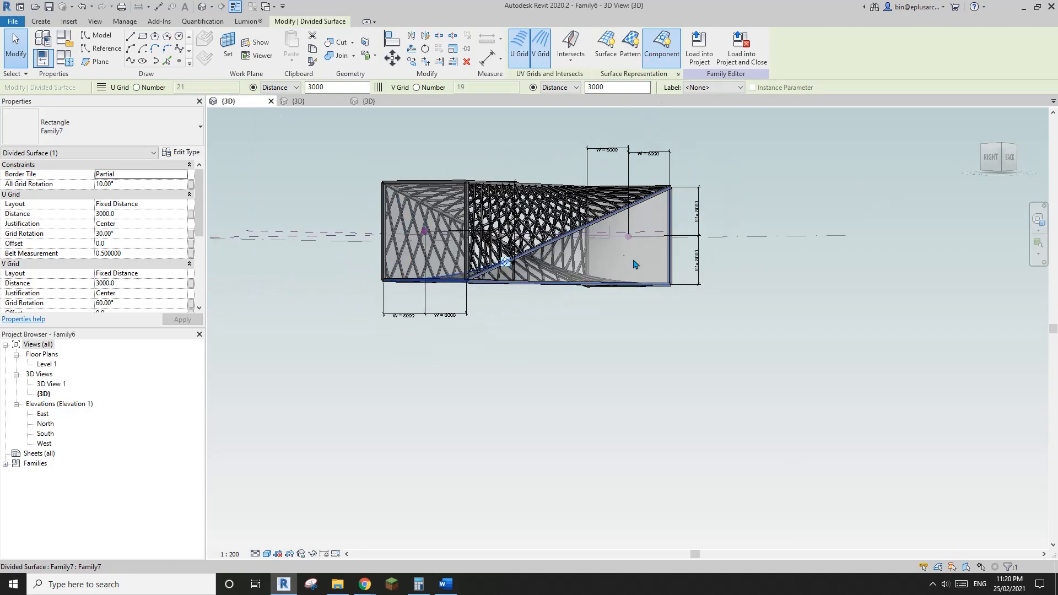
key(Escape)
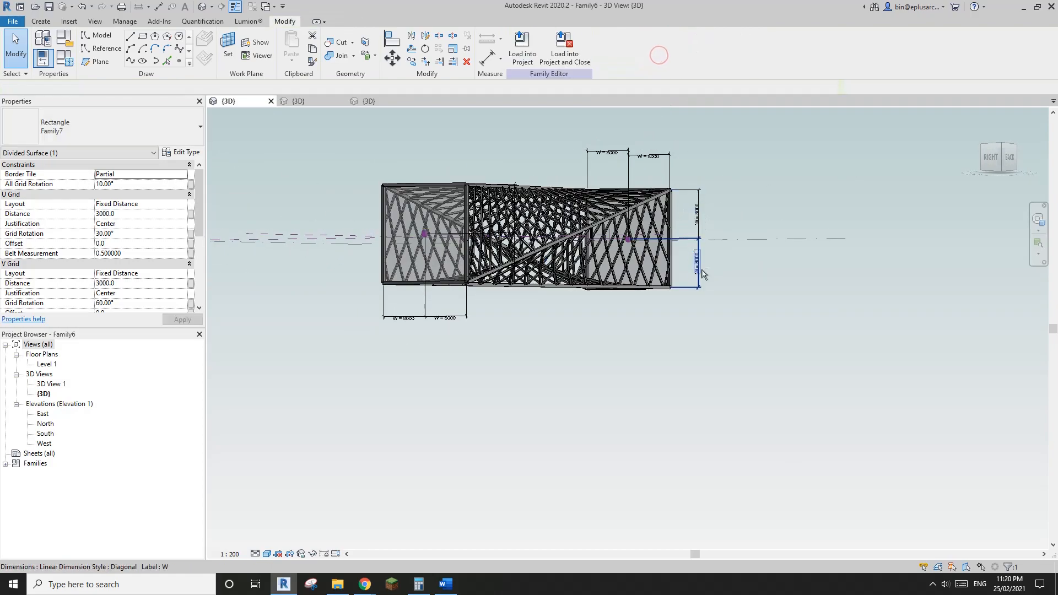
Examine the framed lattice bridge from its long sides, from above and from its end.
shift+middle_drag(703, 273, 576, 327)
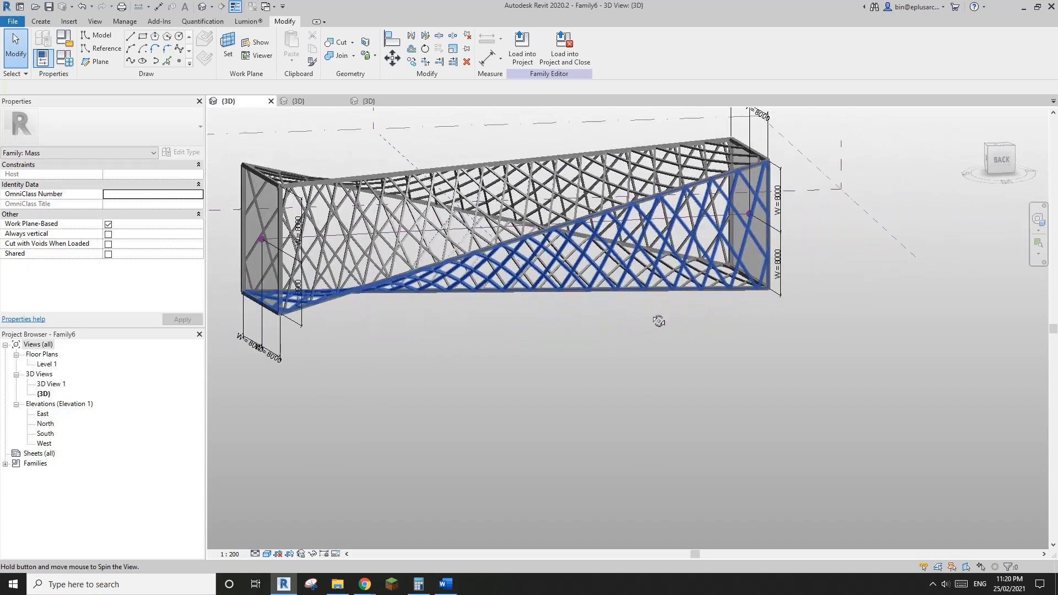
shift+middle_drag(642, 231, 413, 274)
middle_drag(576, 218, 623, 222)
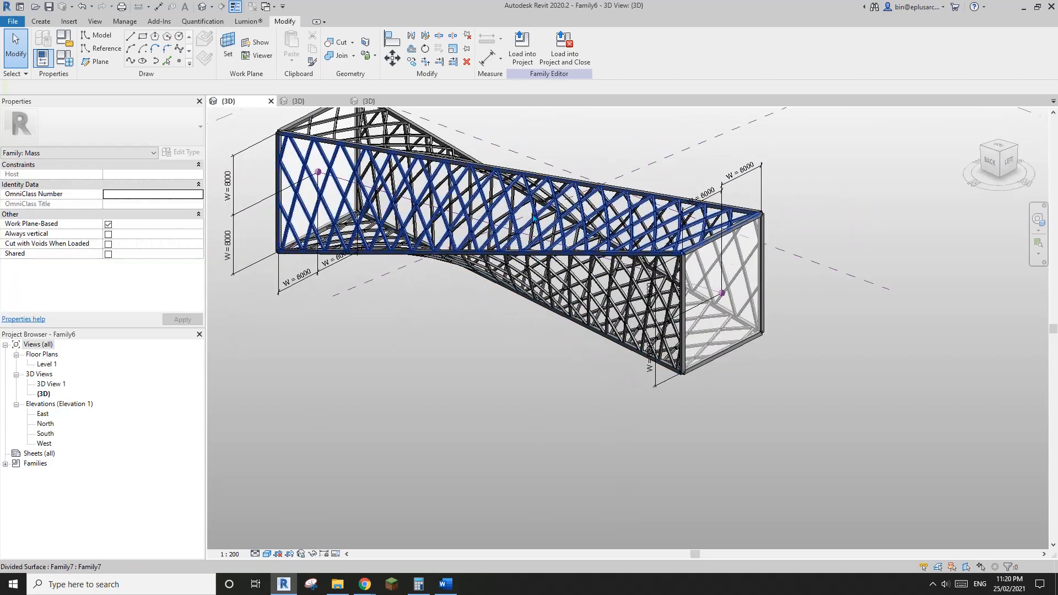
shift+middle_drag(534, 218, 473, 250)
shift+middle_drag(545, 205, 538, 285)
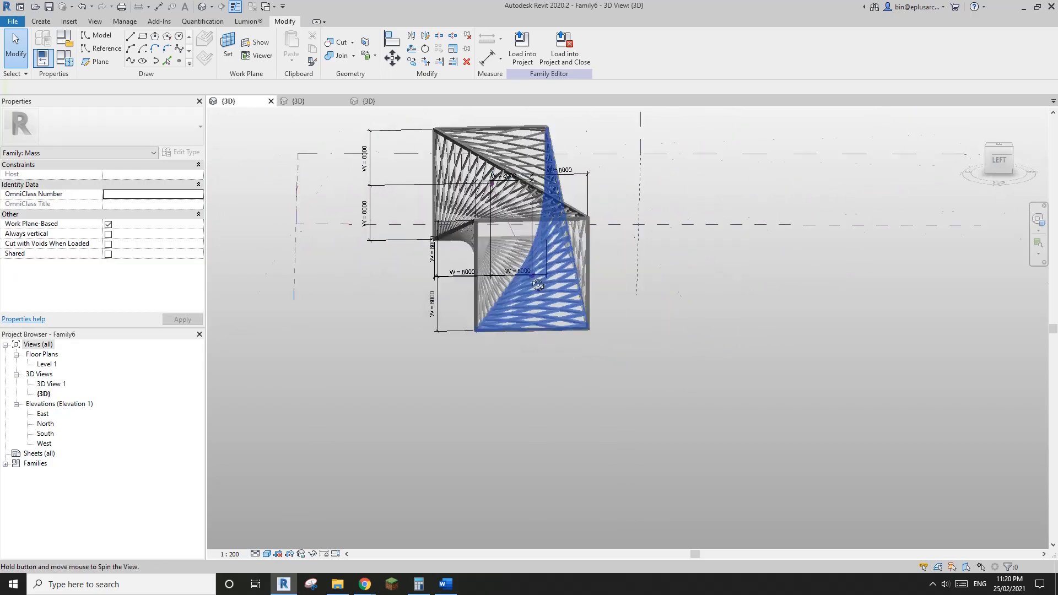